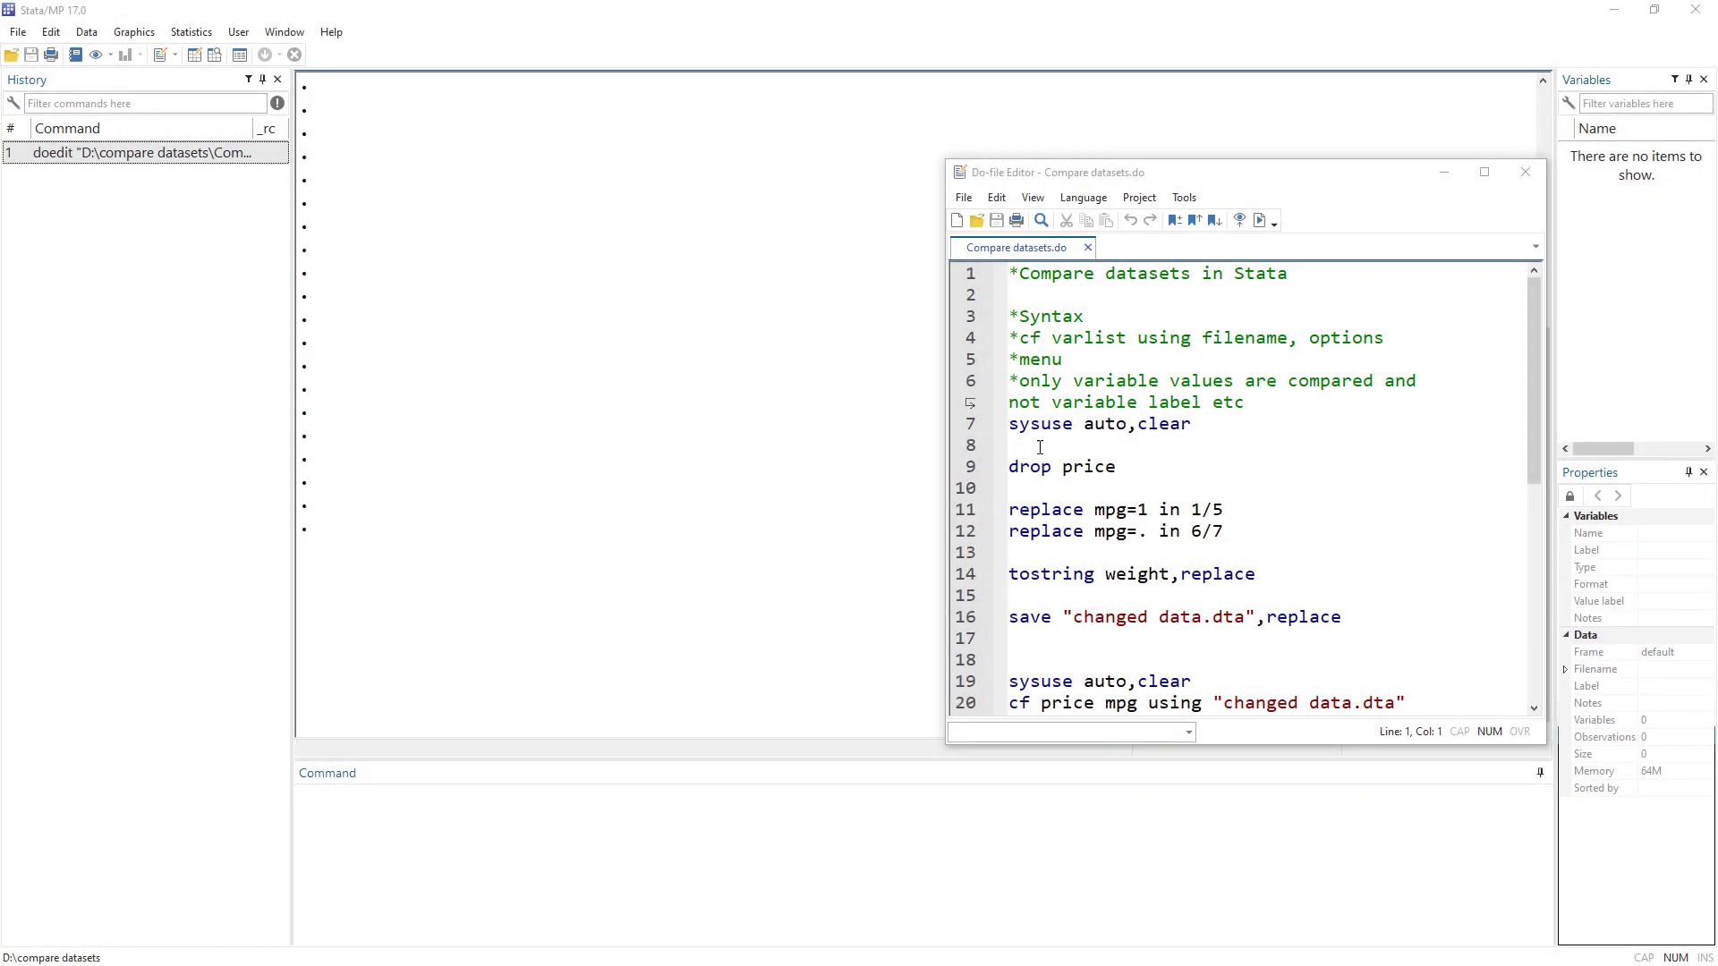
Review the do-file's cf syntax notes and inspect the options of the Compare two datasets dialog, returning to the do-file without running it
left_click_drag(1023, 275, 1289, 274)
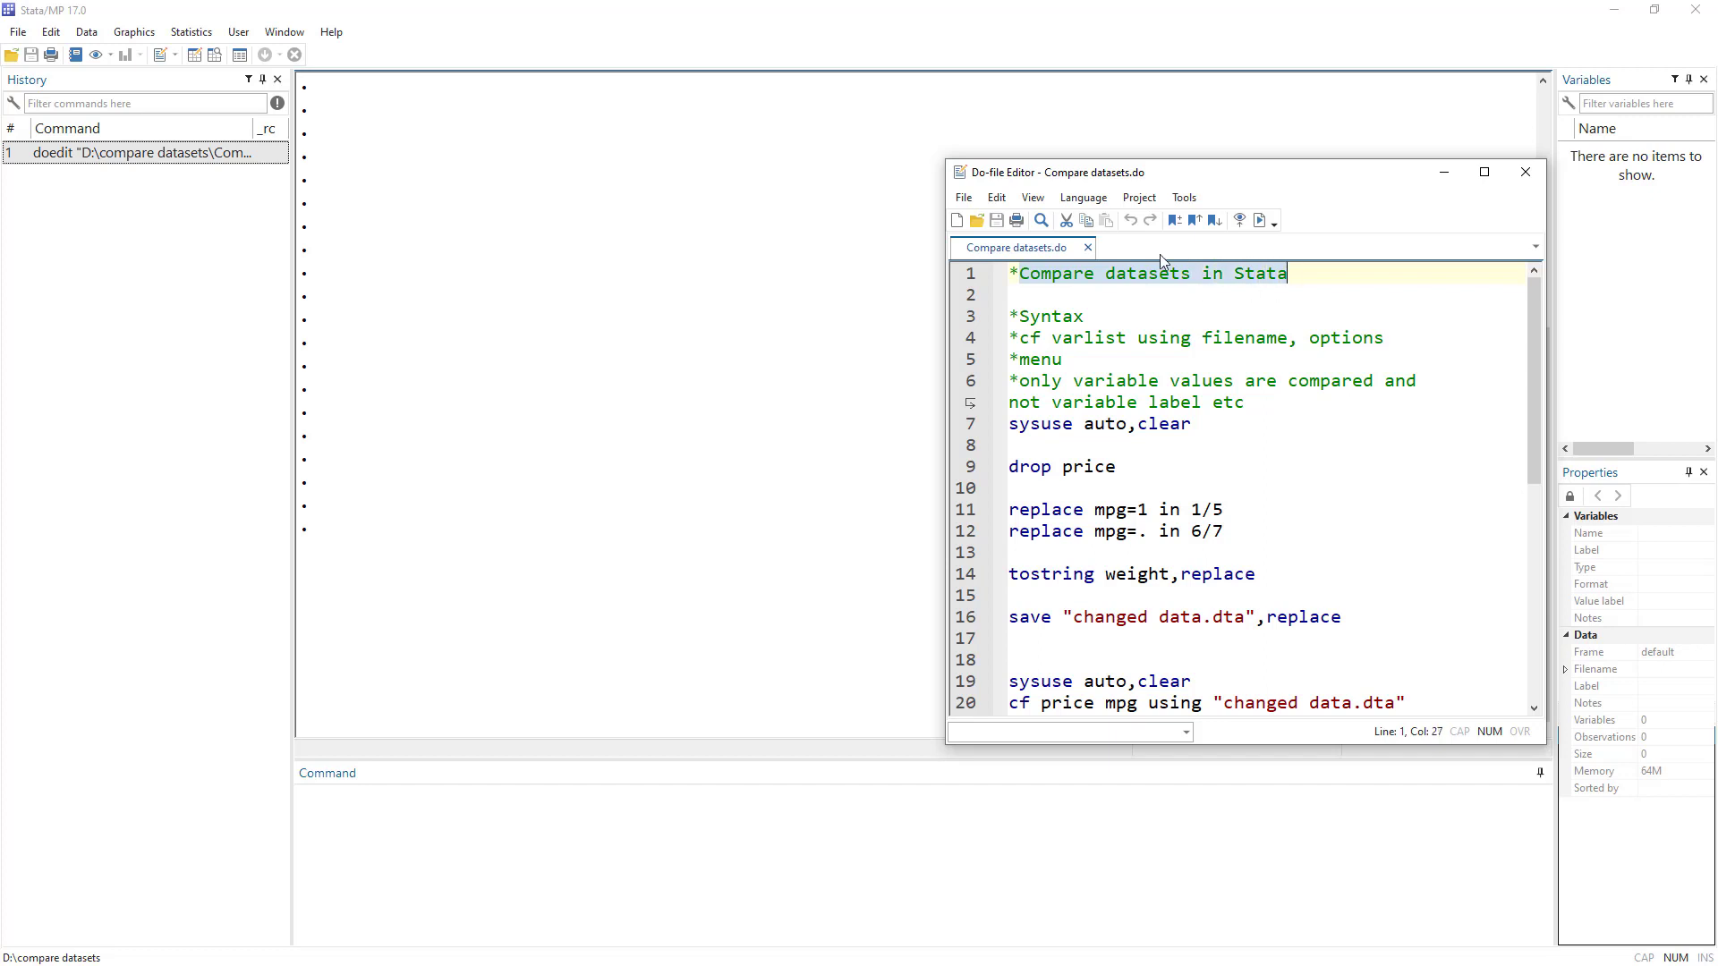
left_click_drag(1041, 339, 1023, 341)
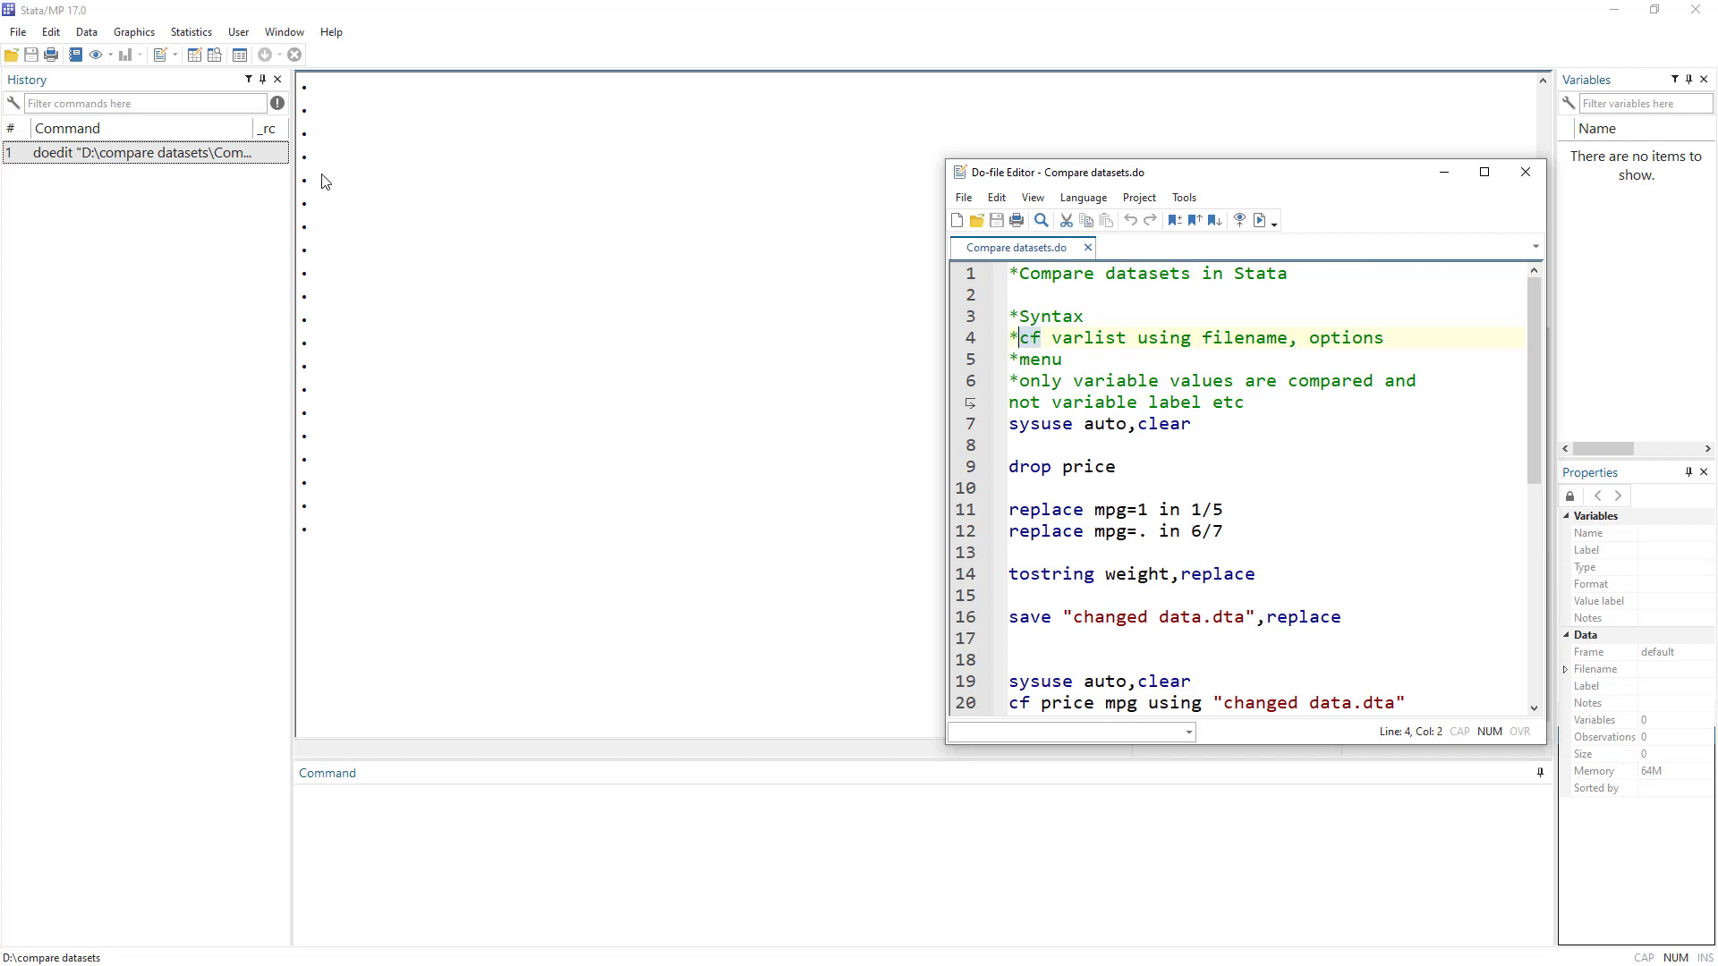
left_click(88, 36)
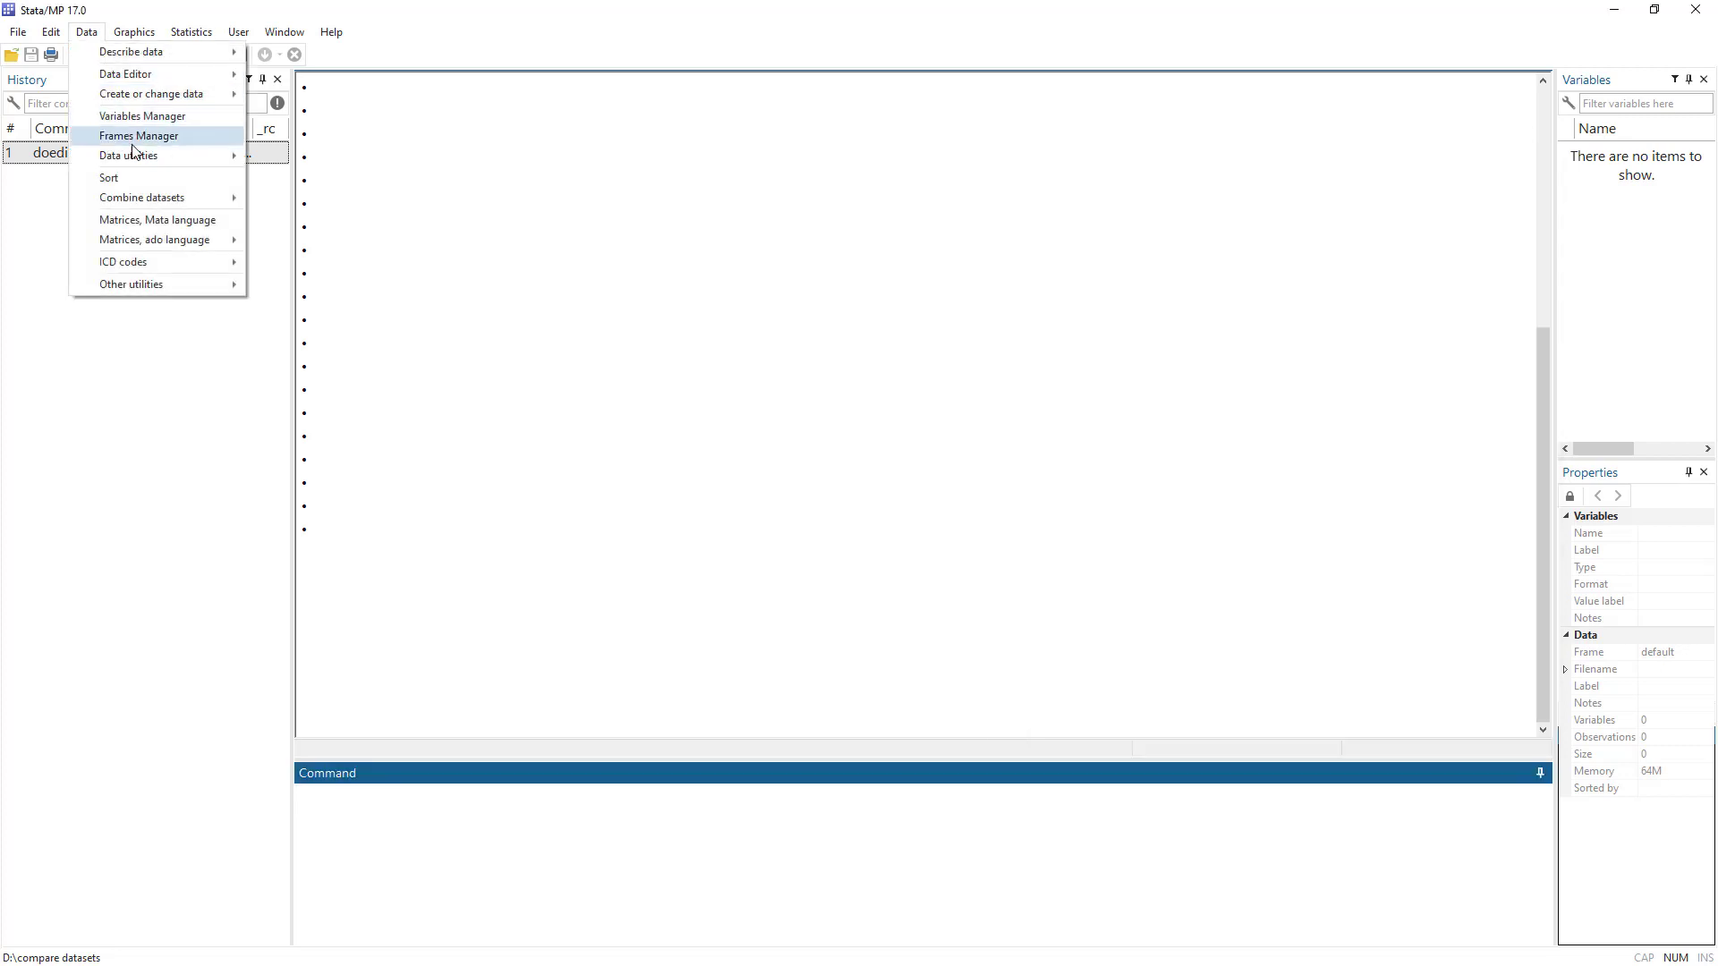
mouse_move(139, 162)
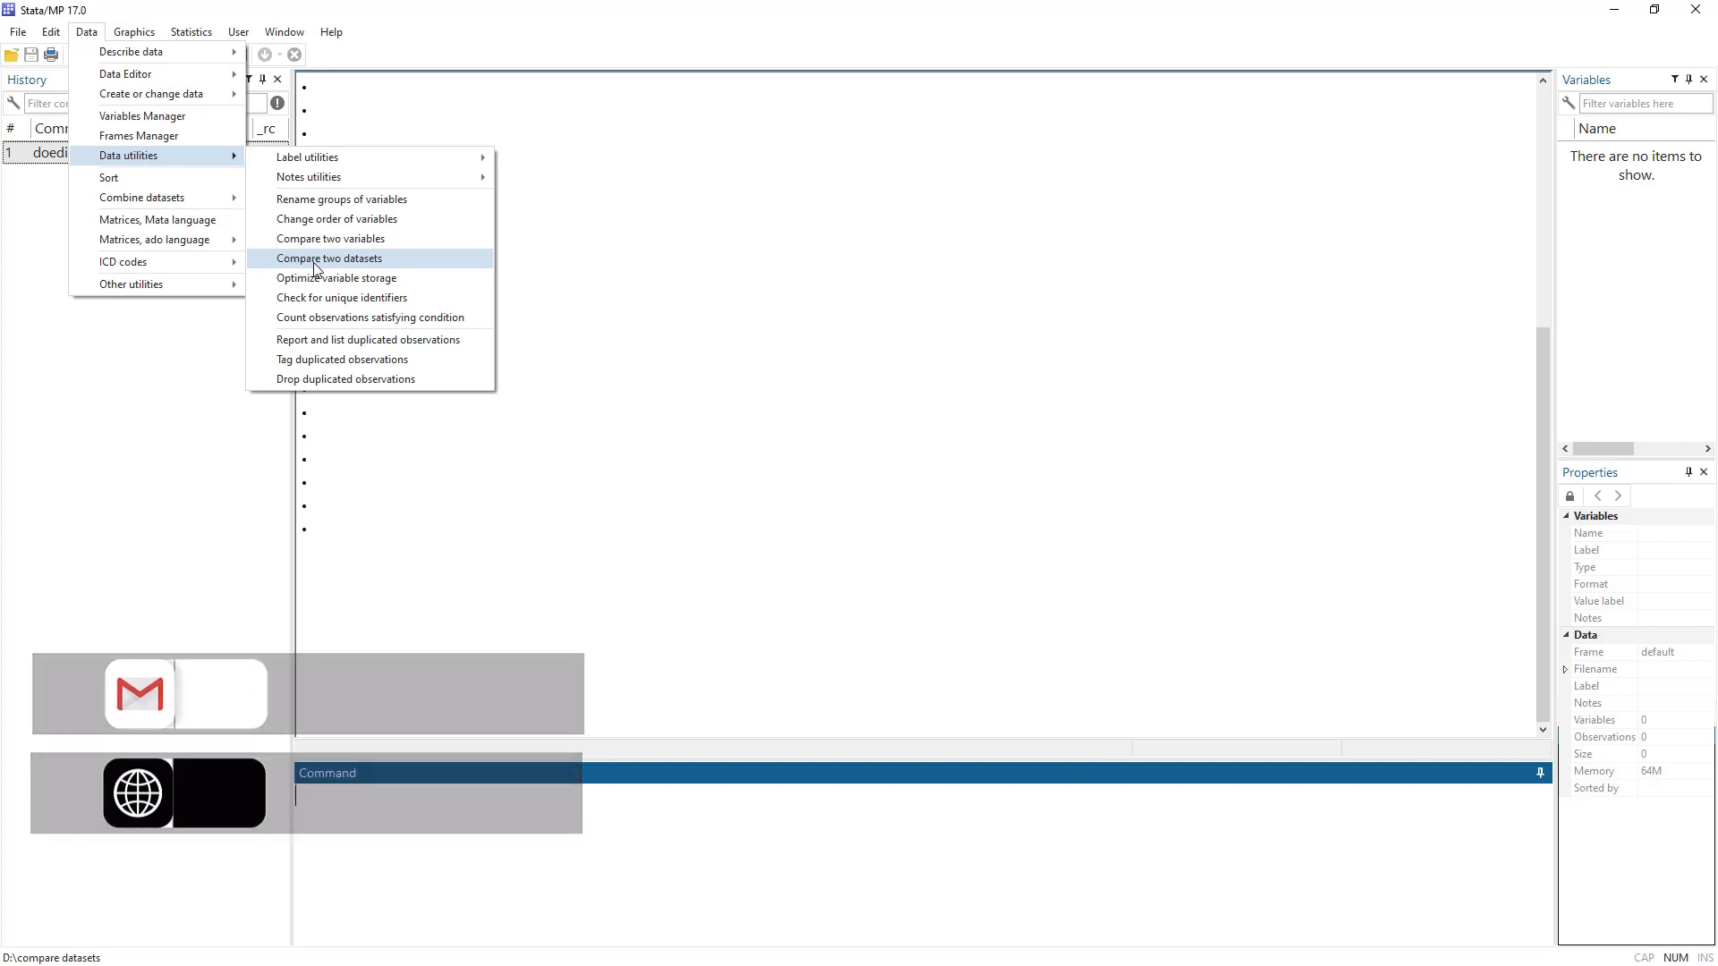
left_click(312, 258)
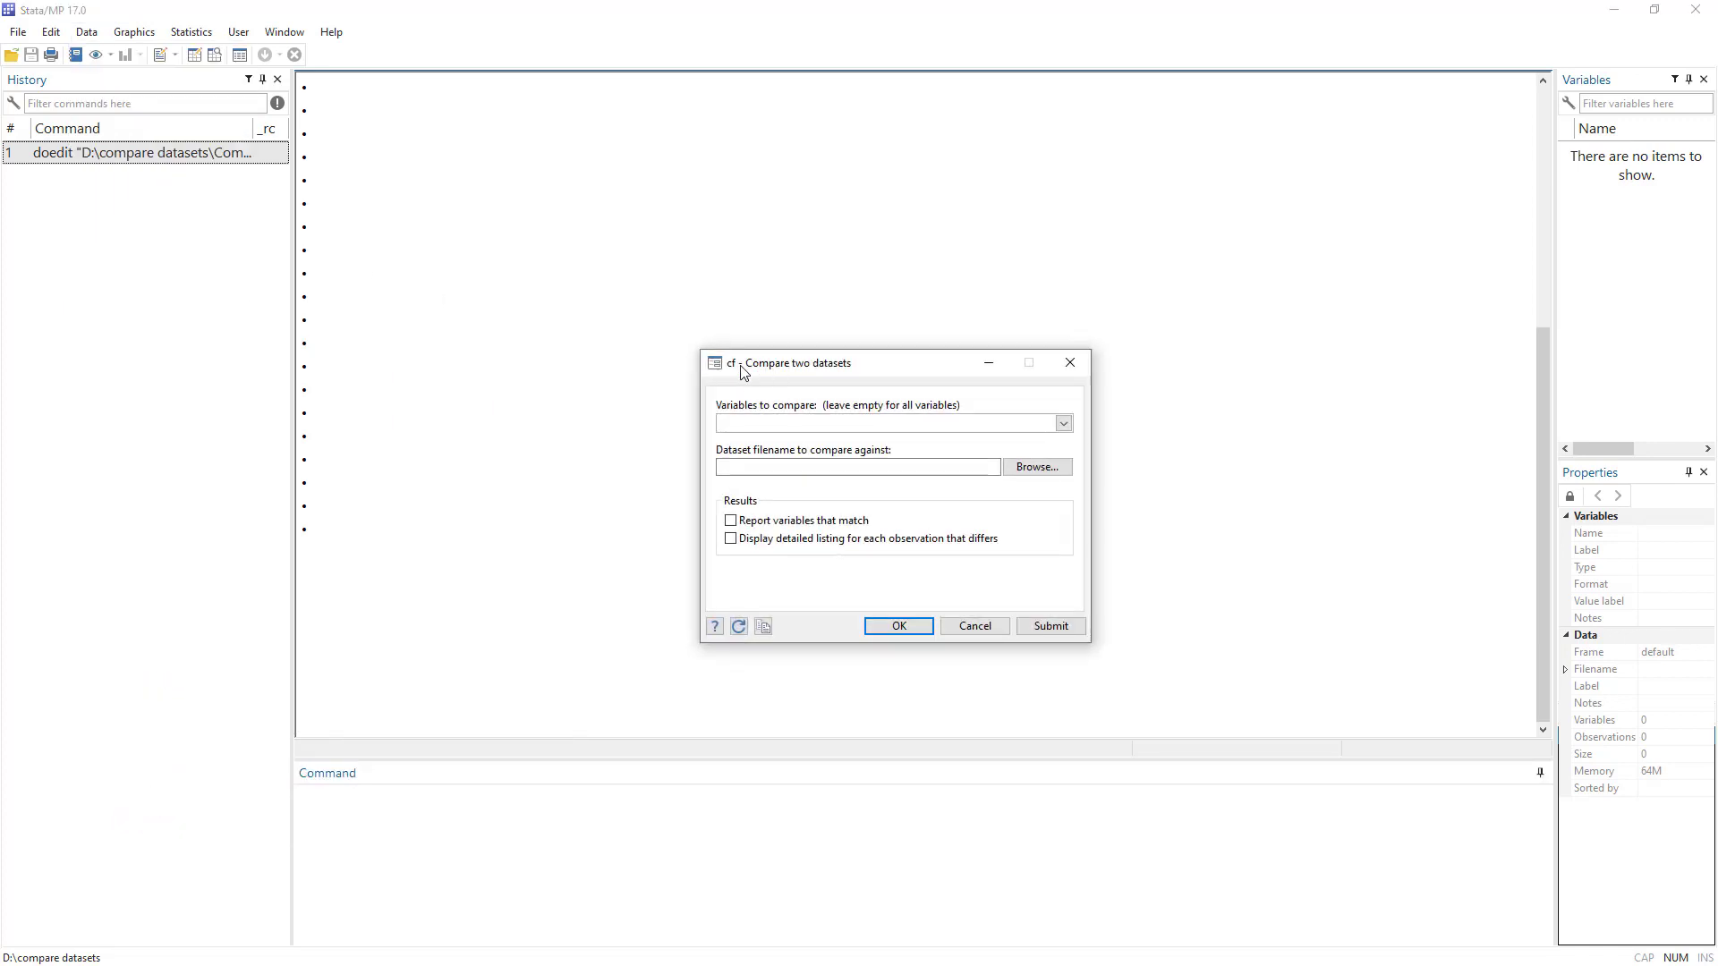
left_click(1072, 367)
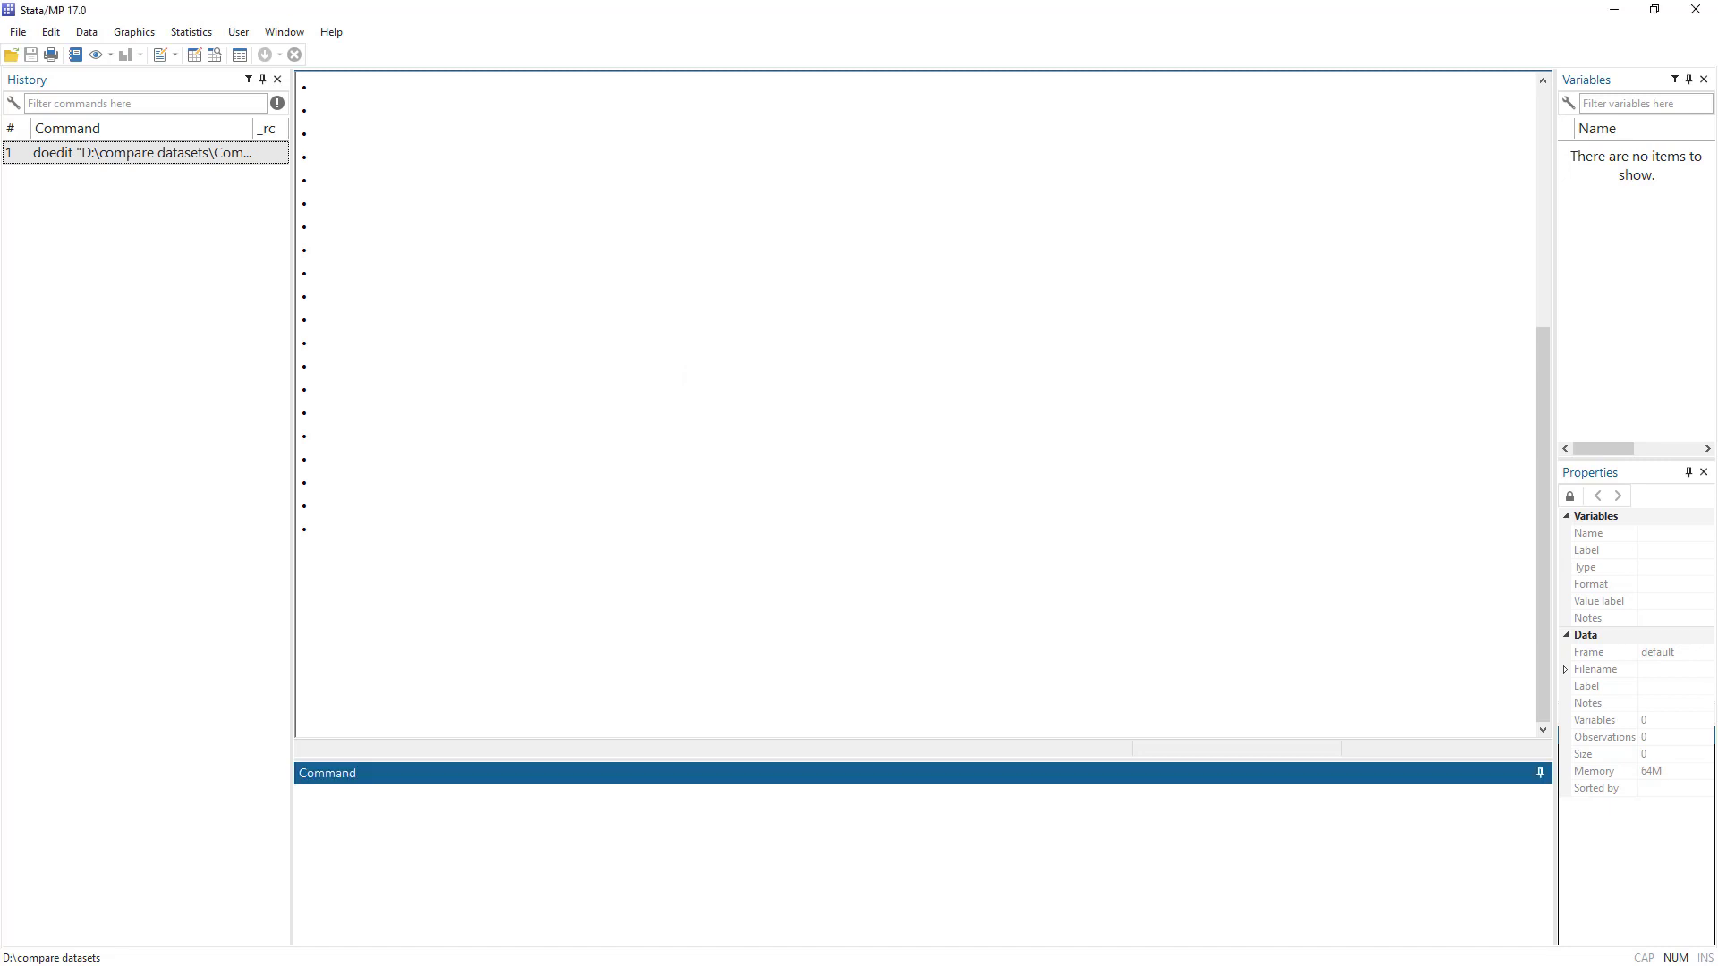
key("ctrl+9")
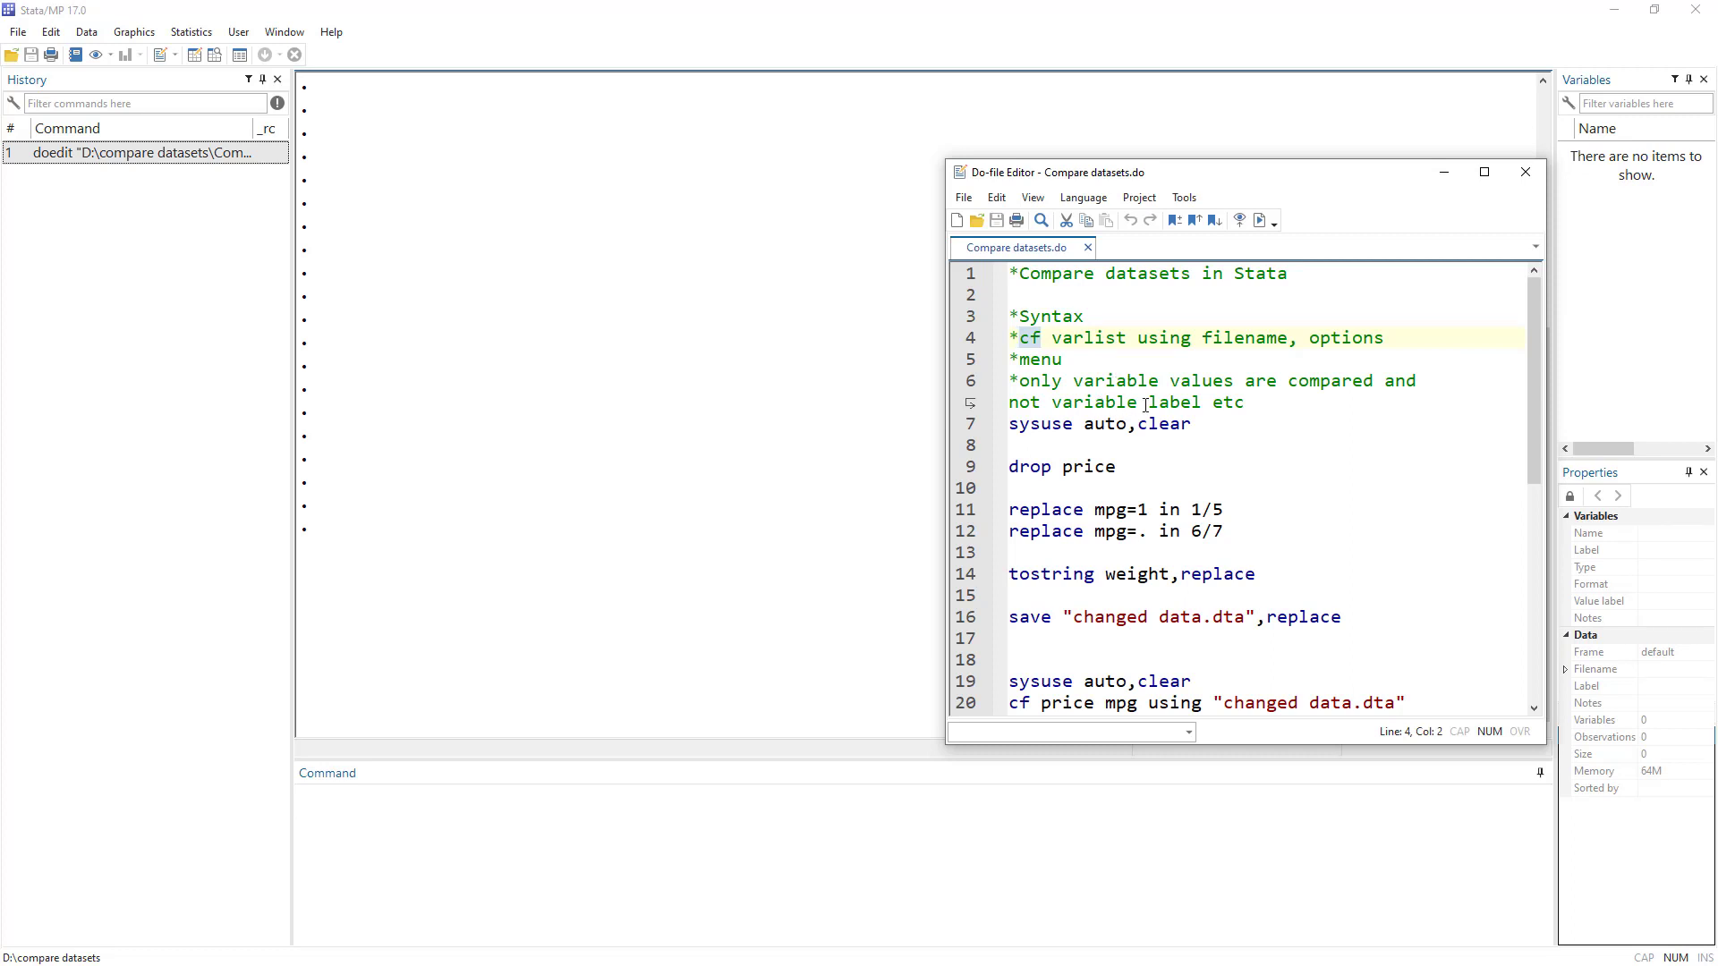
Load the auto example dataset by running only the first "sysuse auto,clear" line of the do-file
left_click(971, 428)
left_click(1259, 222)
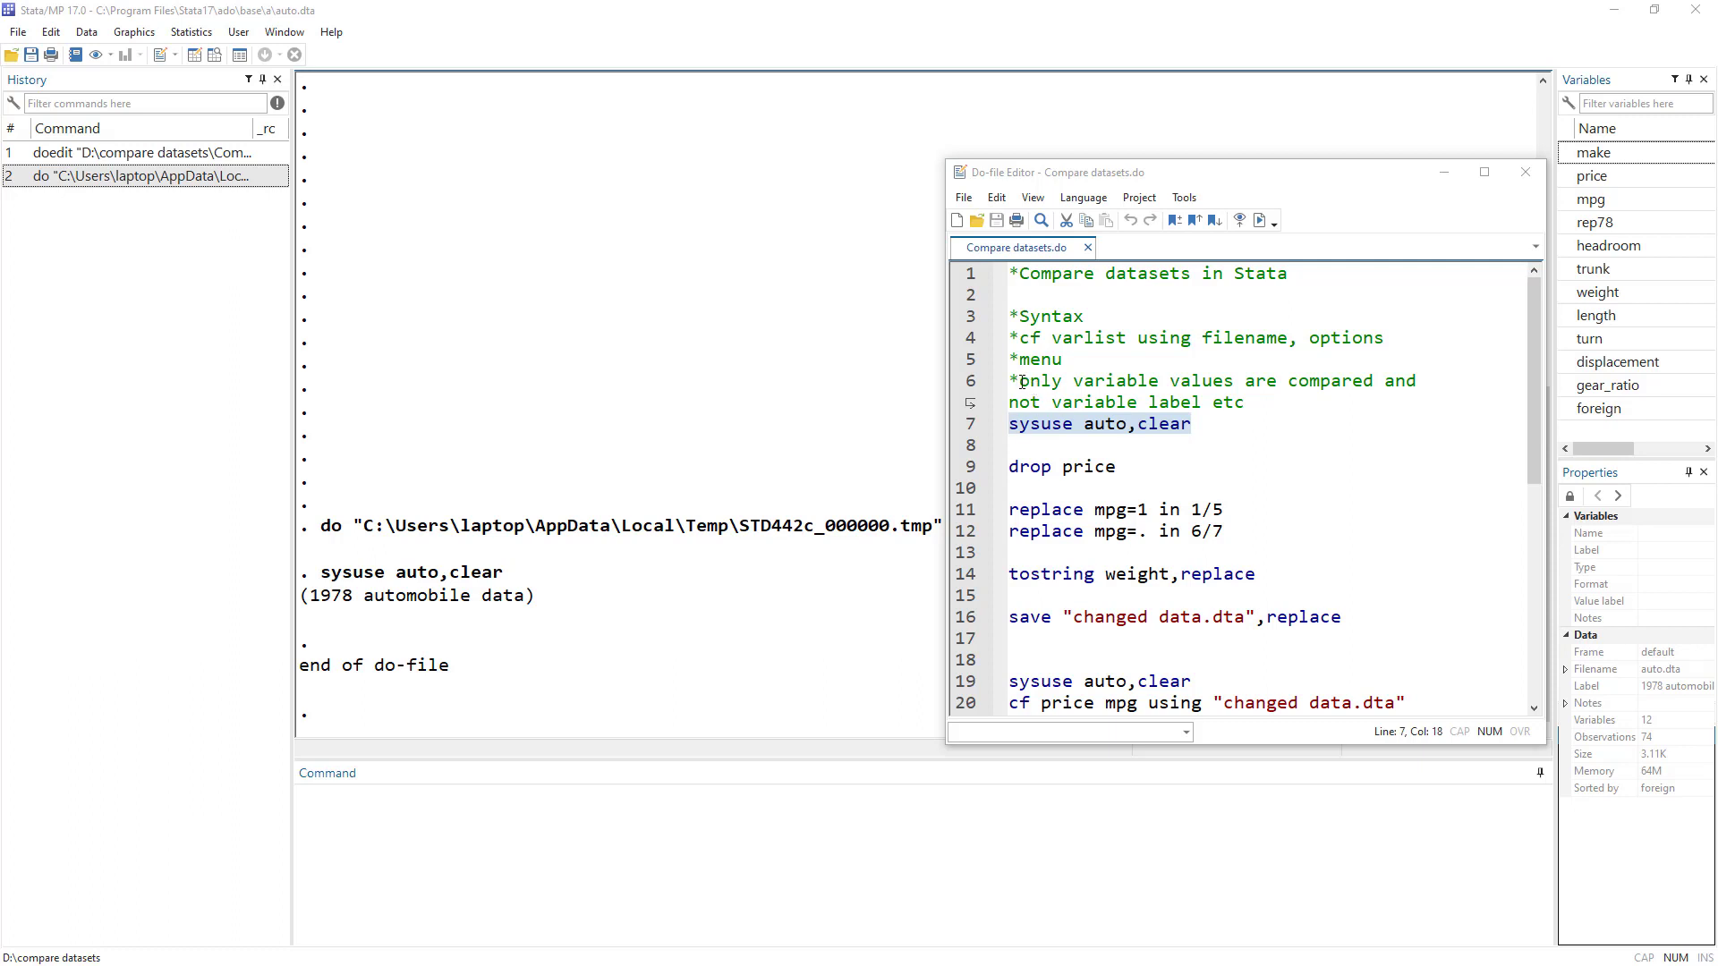
left_click_drag(1023, 383, 1153, 393)
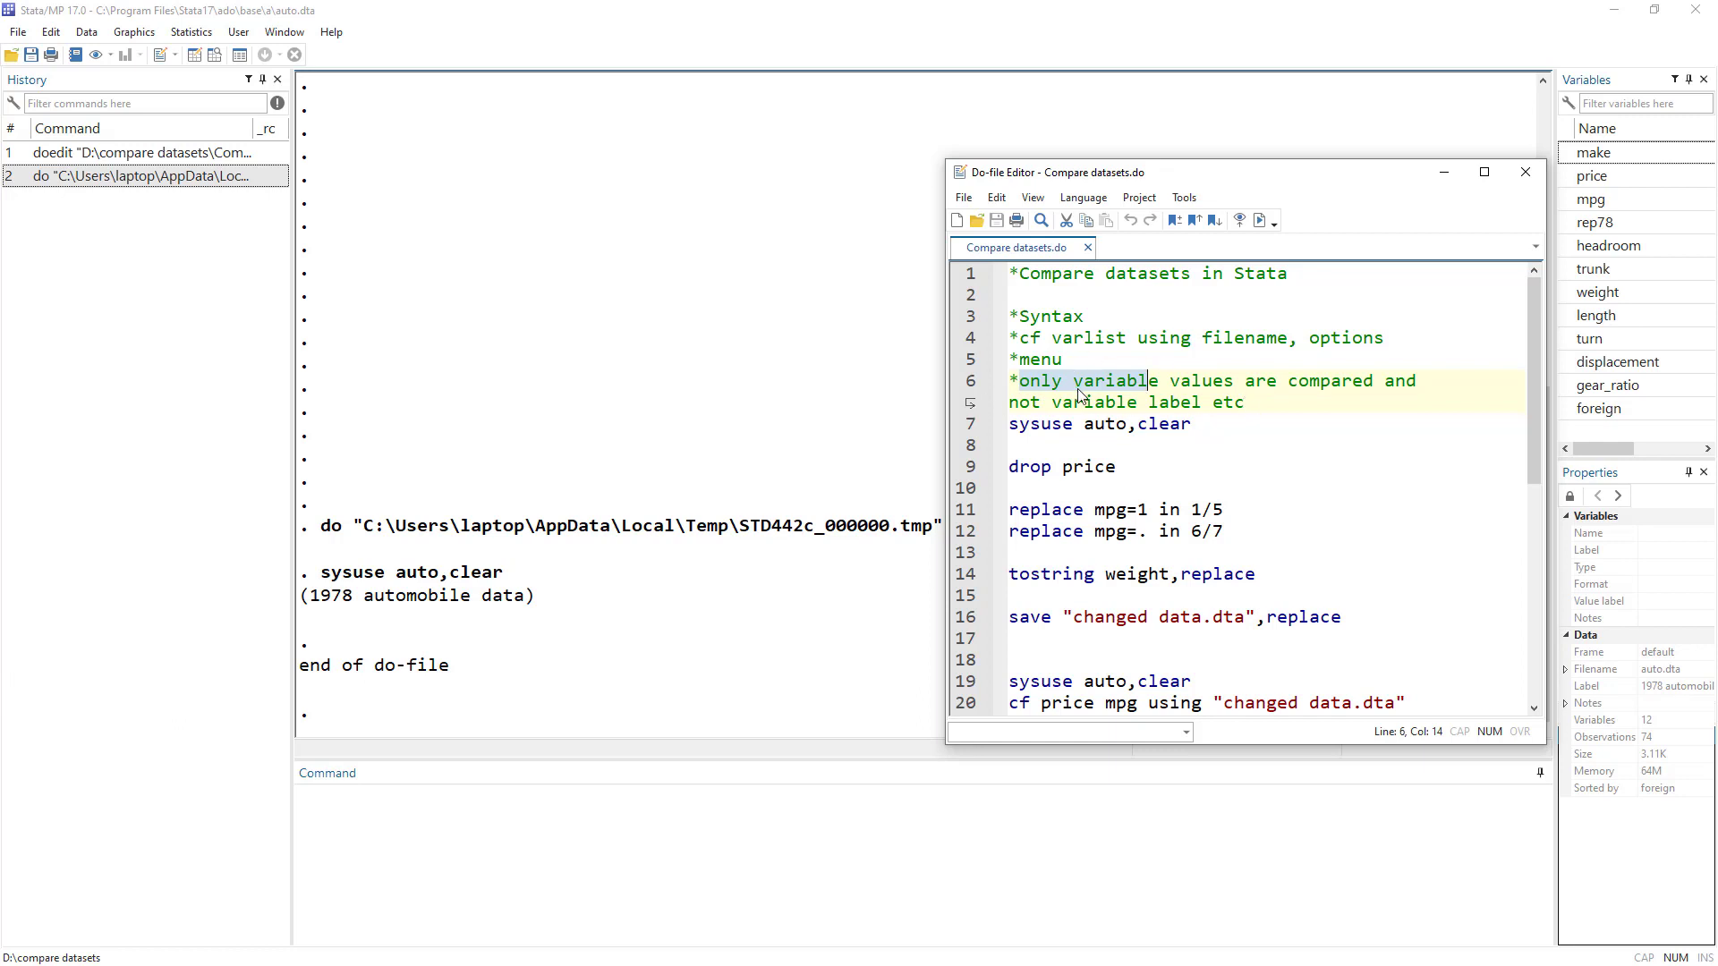
left_click(1044, 445)
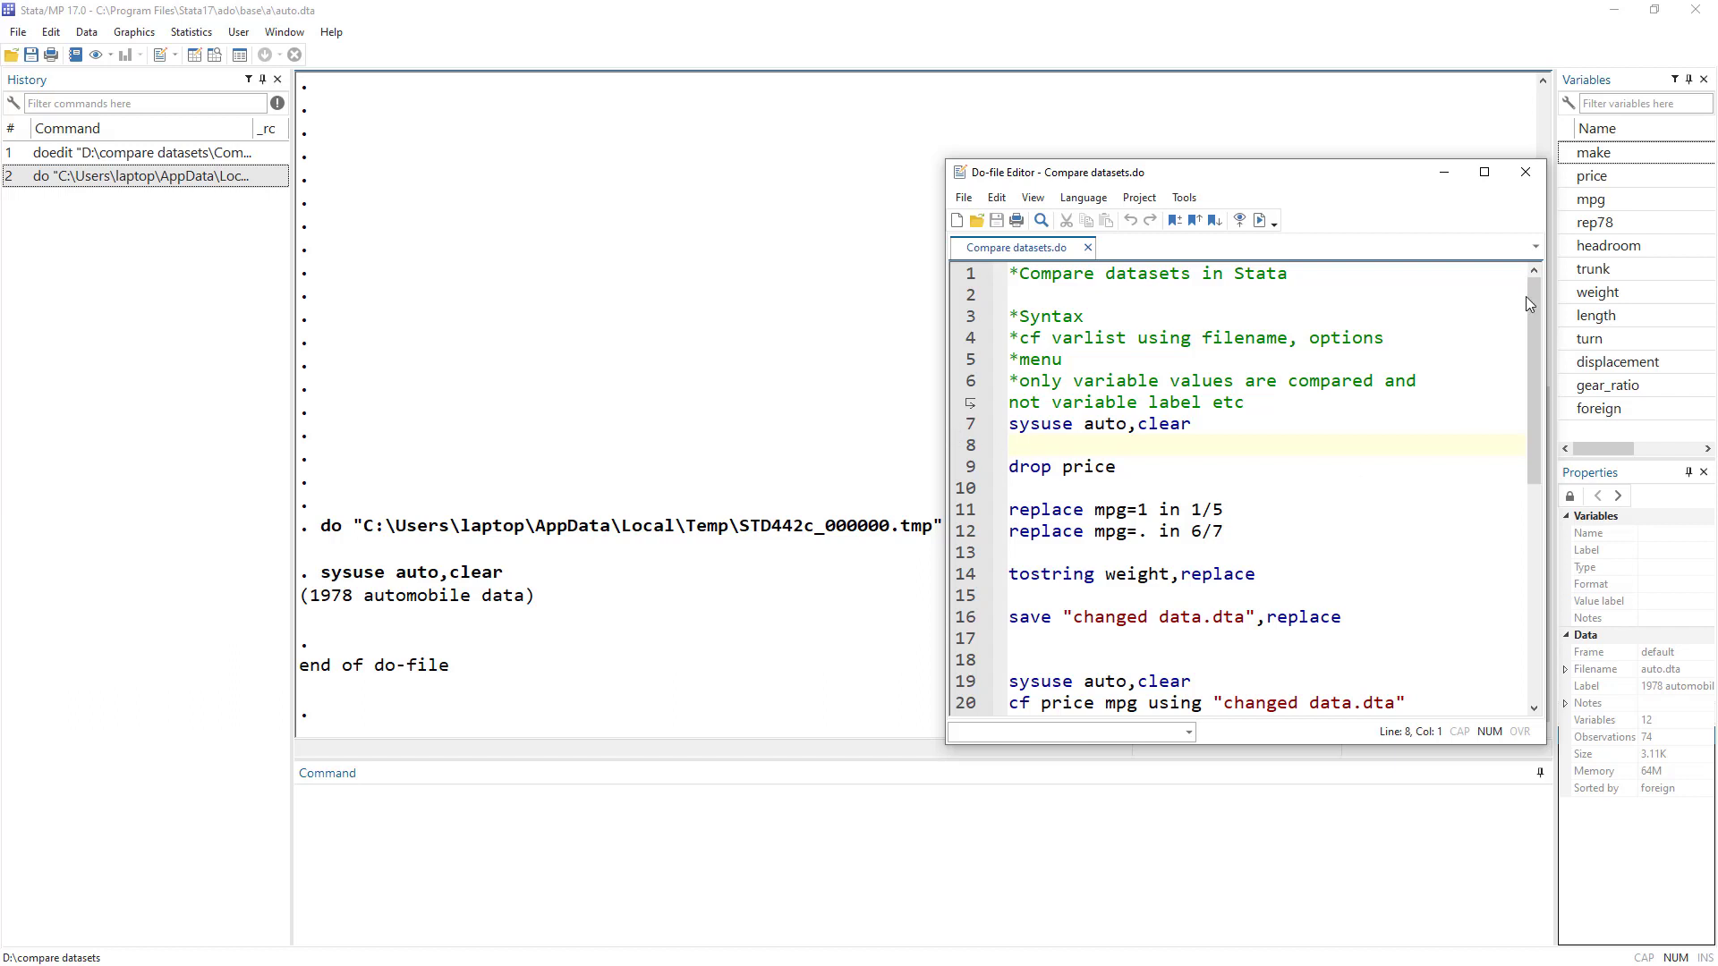
Move the do-file window off the variable list and run its "drop price" line
left_click_drag(1296, 179, 1101, 127)
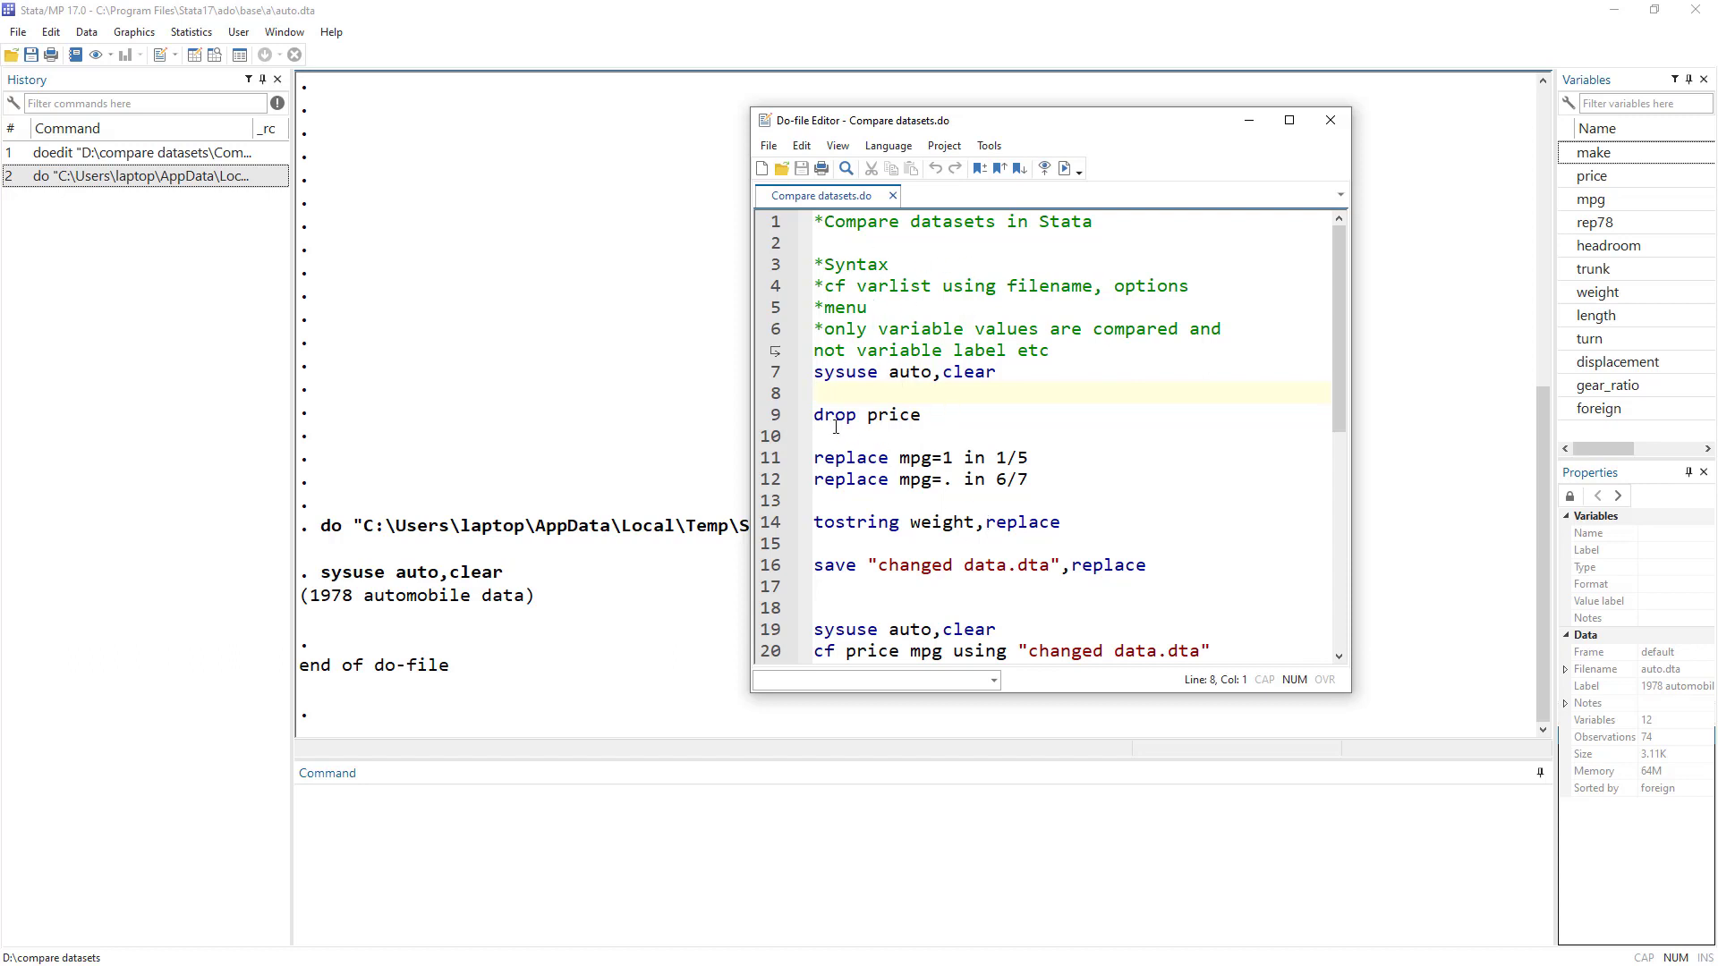
left_click(771, 416)
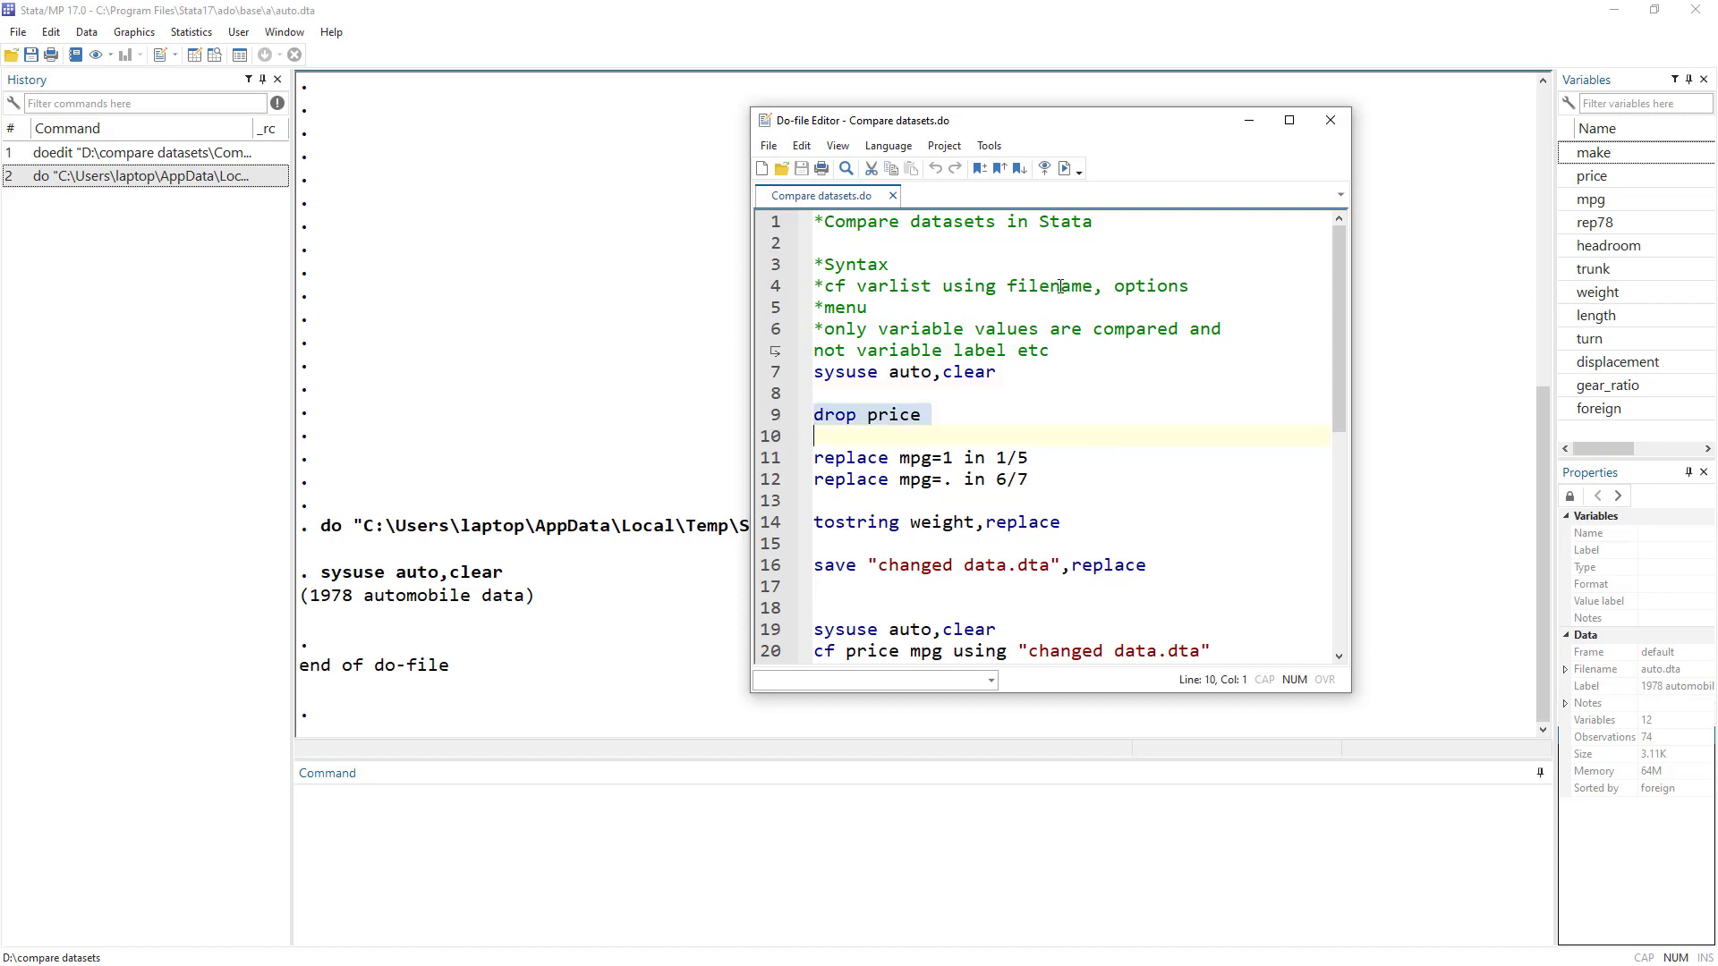
left_click(1066, 170)
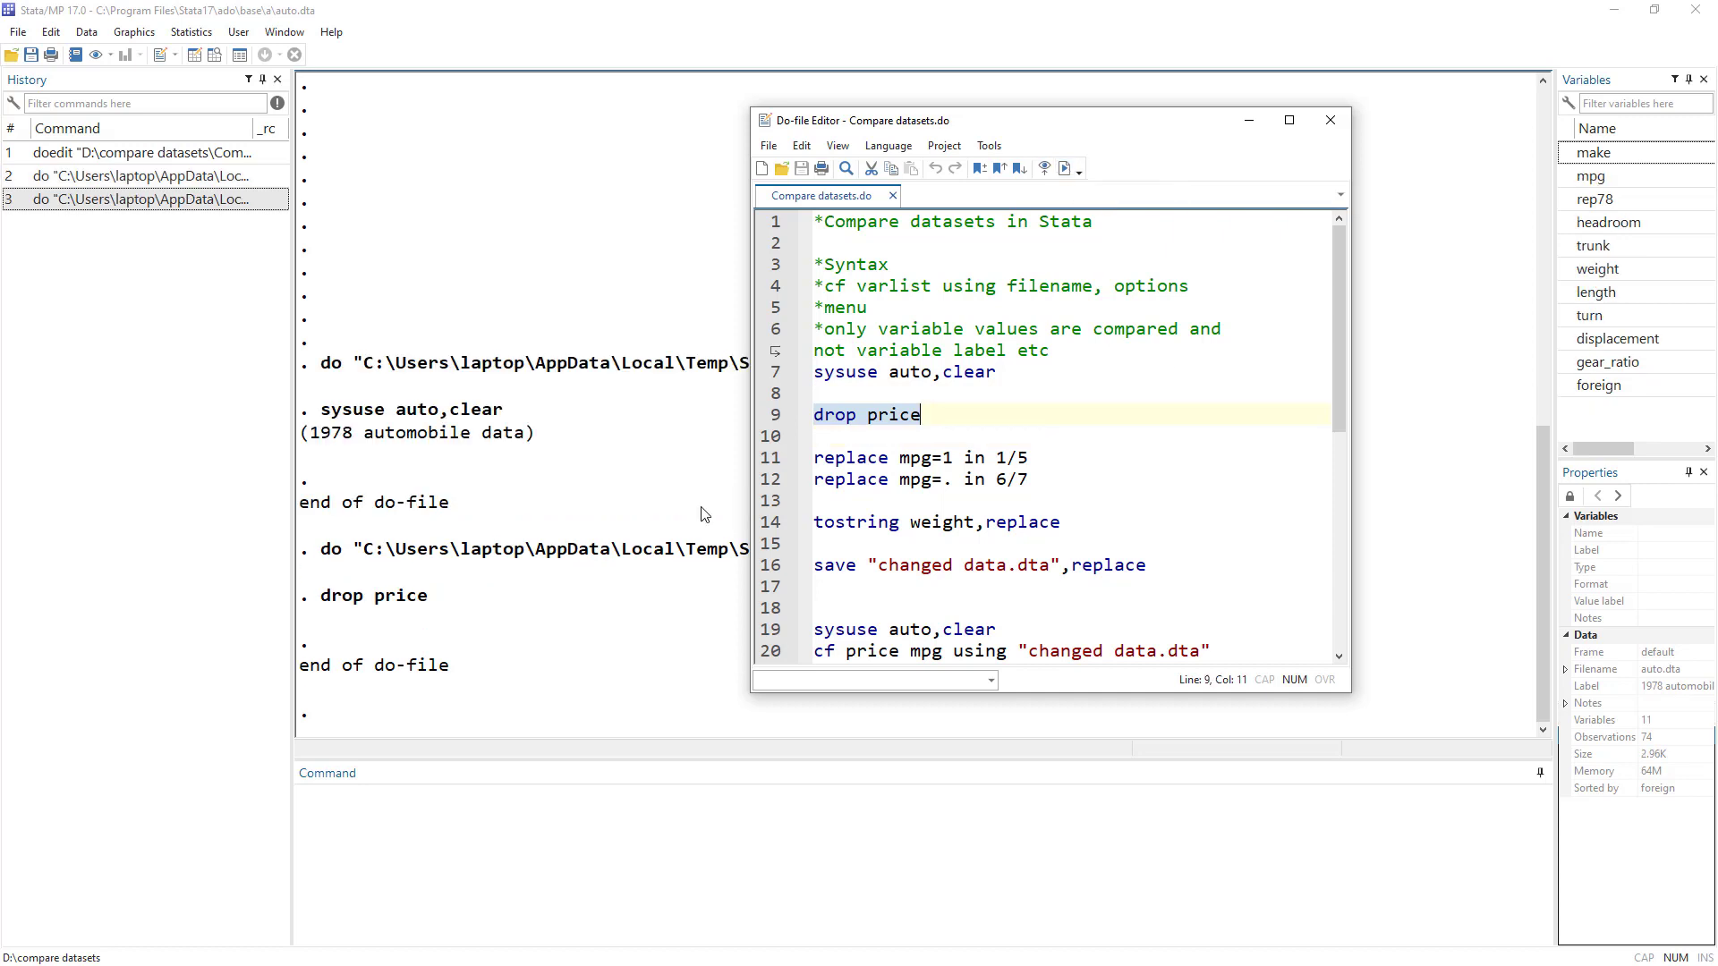
Set mpg to 1 in observations 1 to 5 by running the line "replace mpg=1 in 1/5"
left_click(765, 461)
left_click(948, 458)
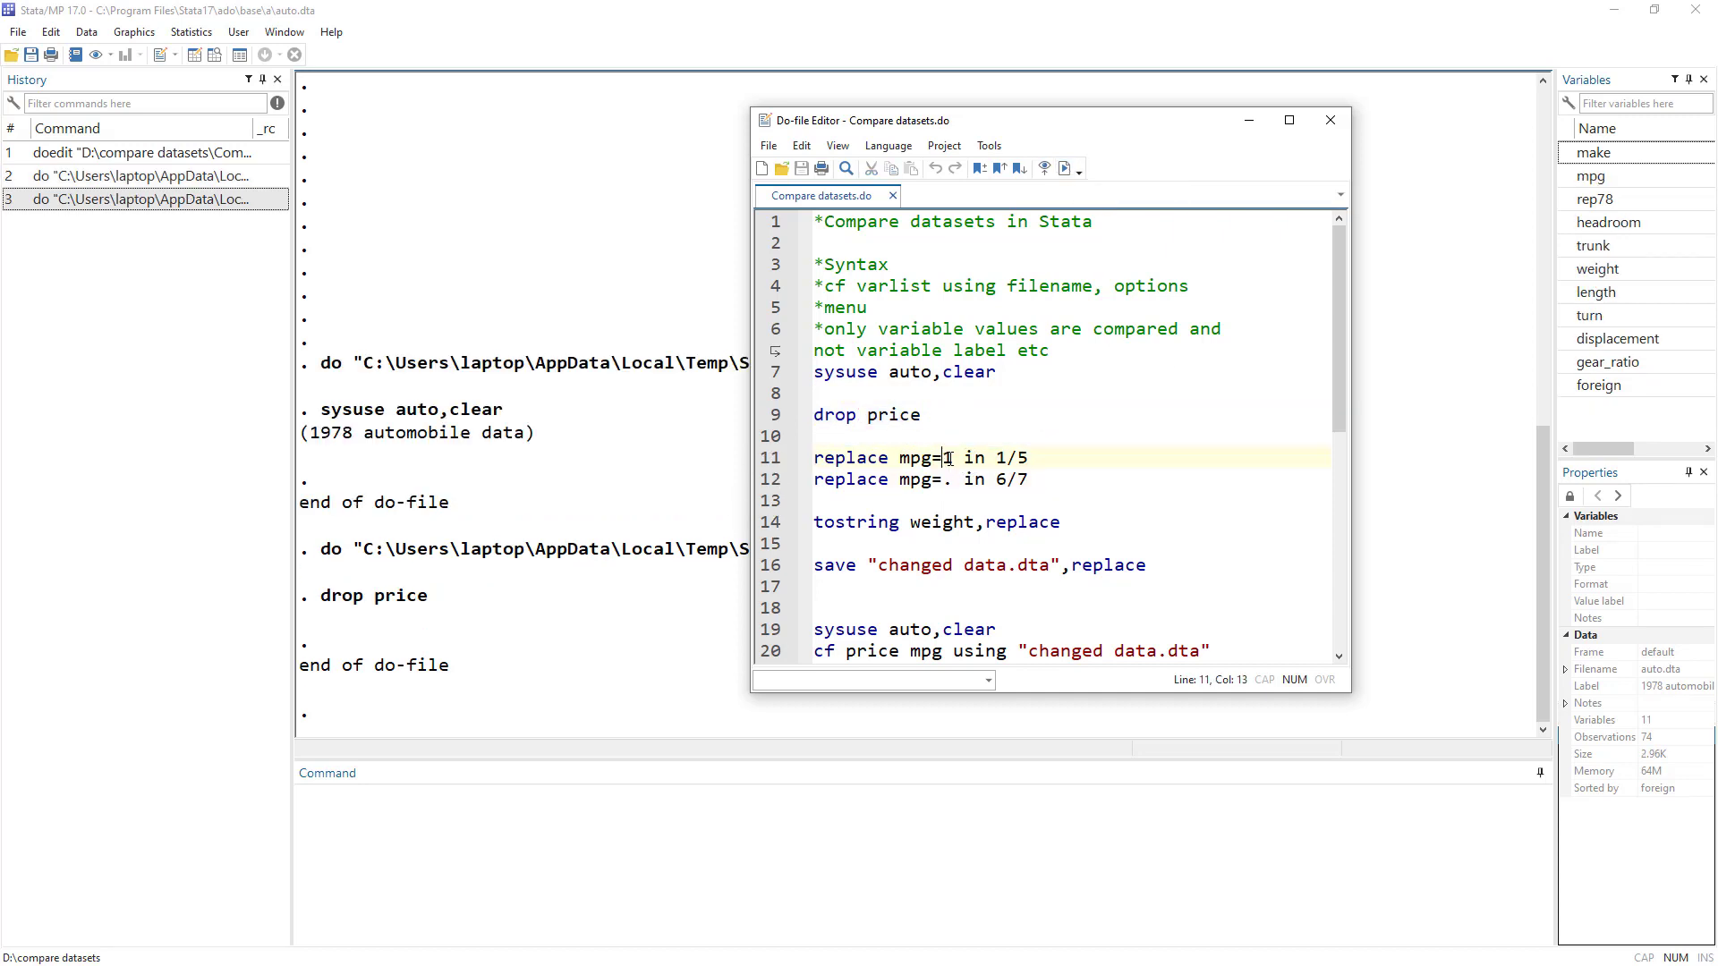
left_click_drag(947, 459, 1030, 459)
left_click(784, 458)
left_click(1064, 168)
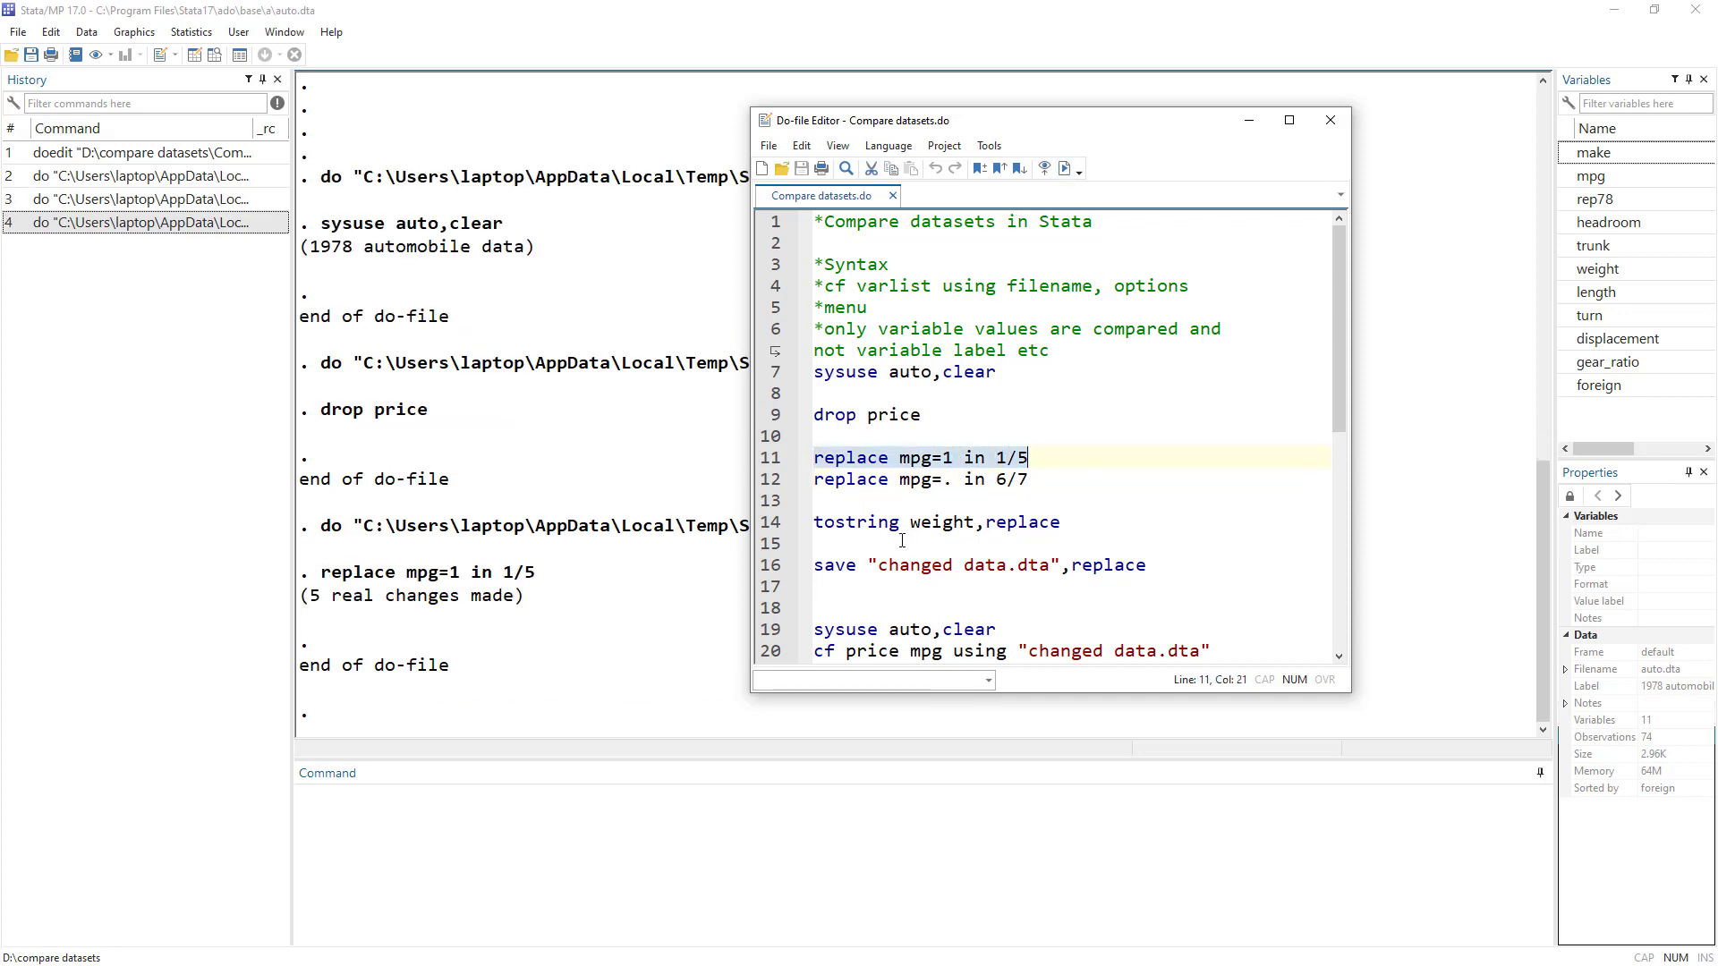
Set mpg to missing in observations 6 and 7 by running the line "replace mpg=. in 6/7"
double_click(949, 485)
type(".")
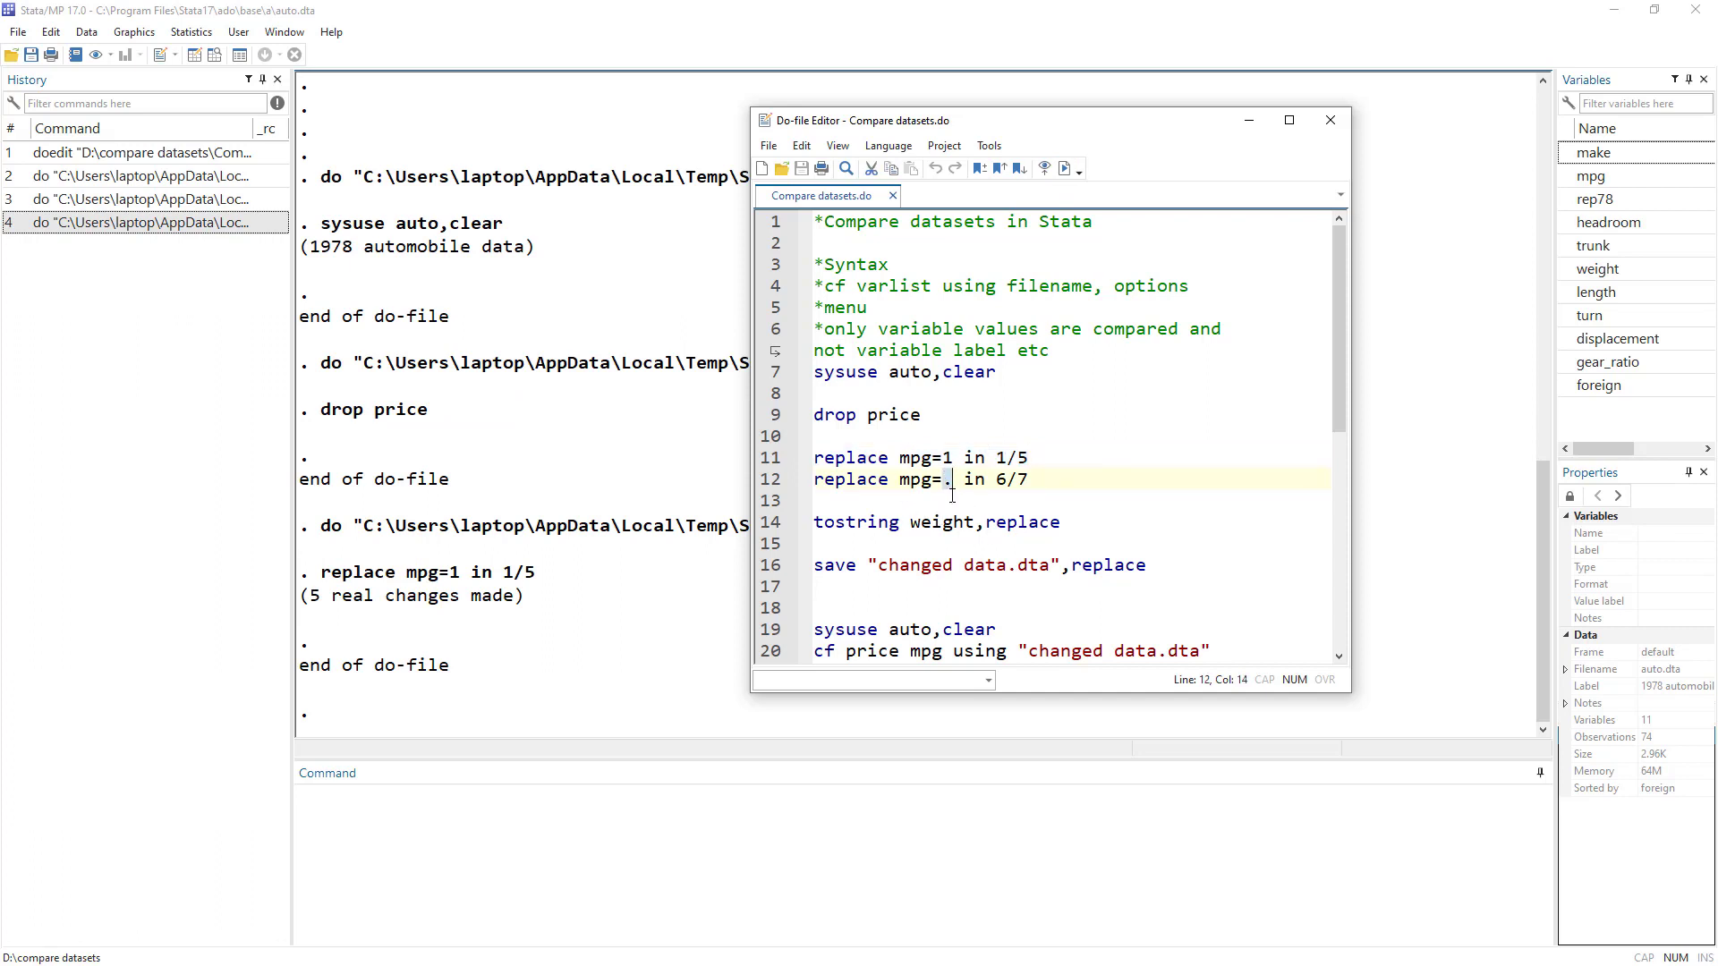
left_click(781, 480)
left_click(1070, 170)
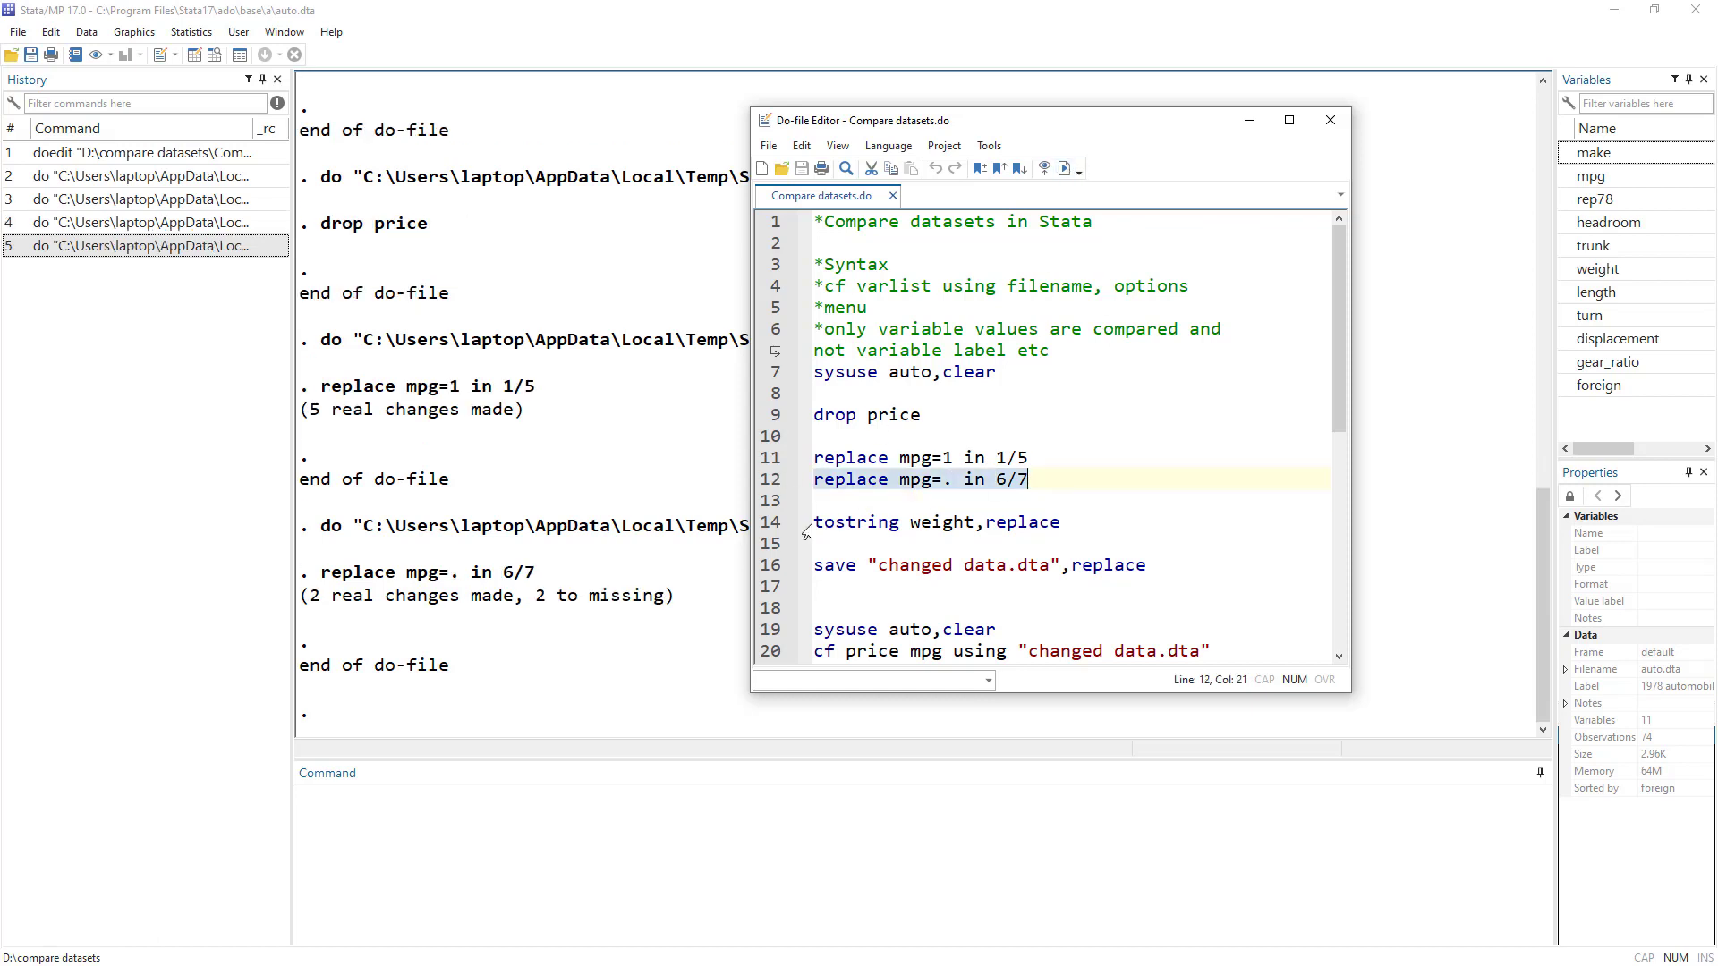
Check the storage type of weight, and convert the variable to string by running "tostring weight,replace"
left_click(773, 524)
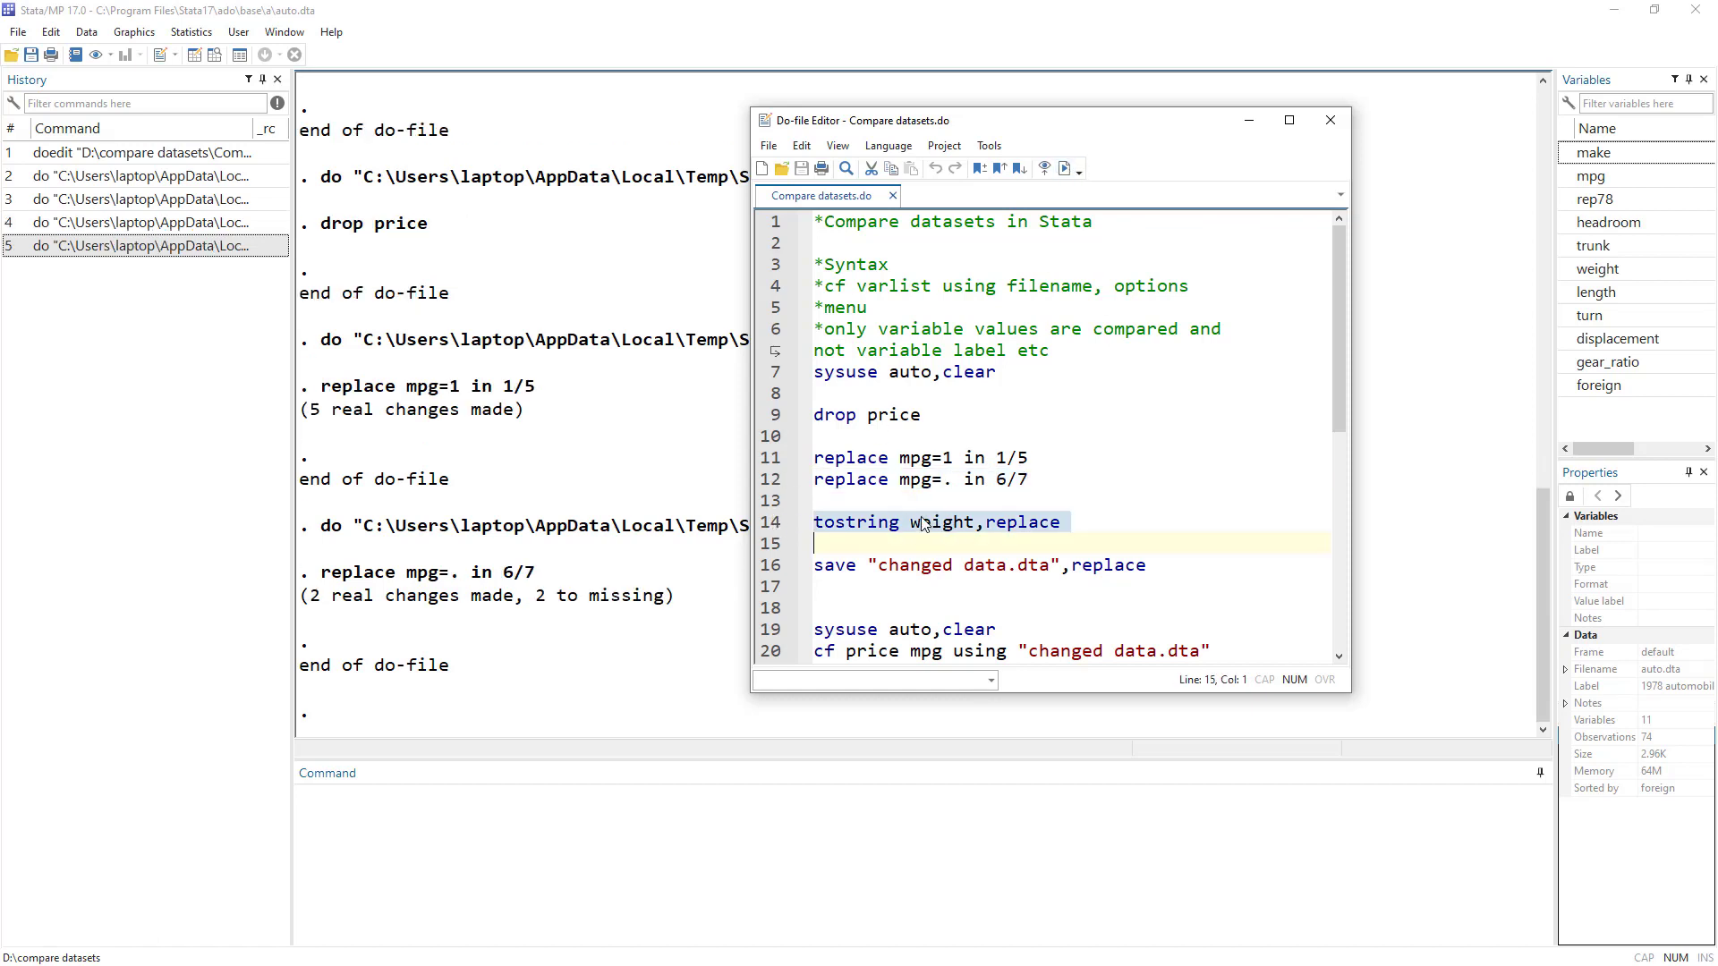
double_click(857, 523)
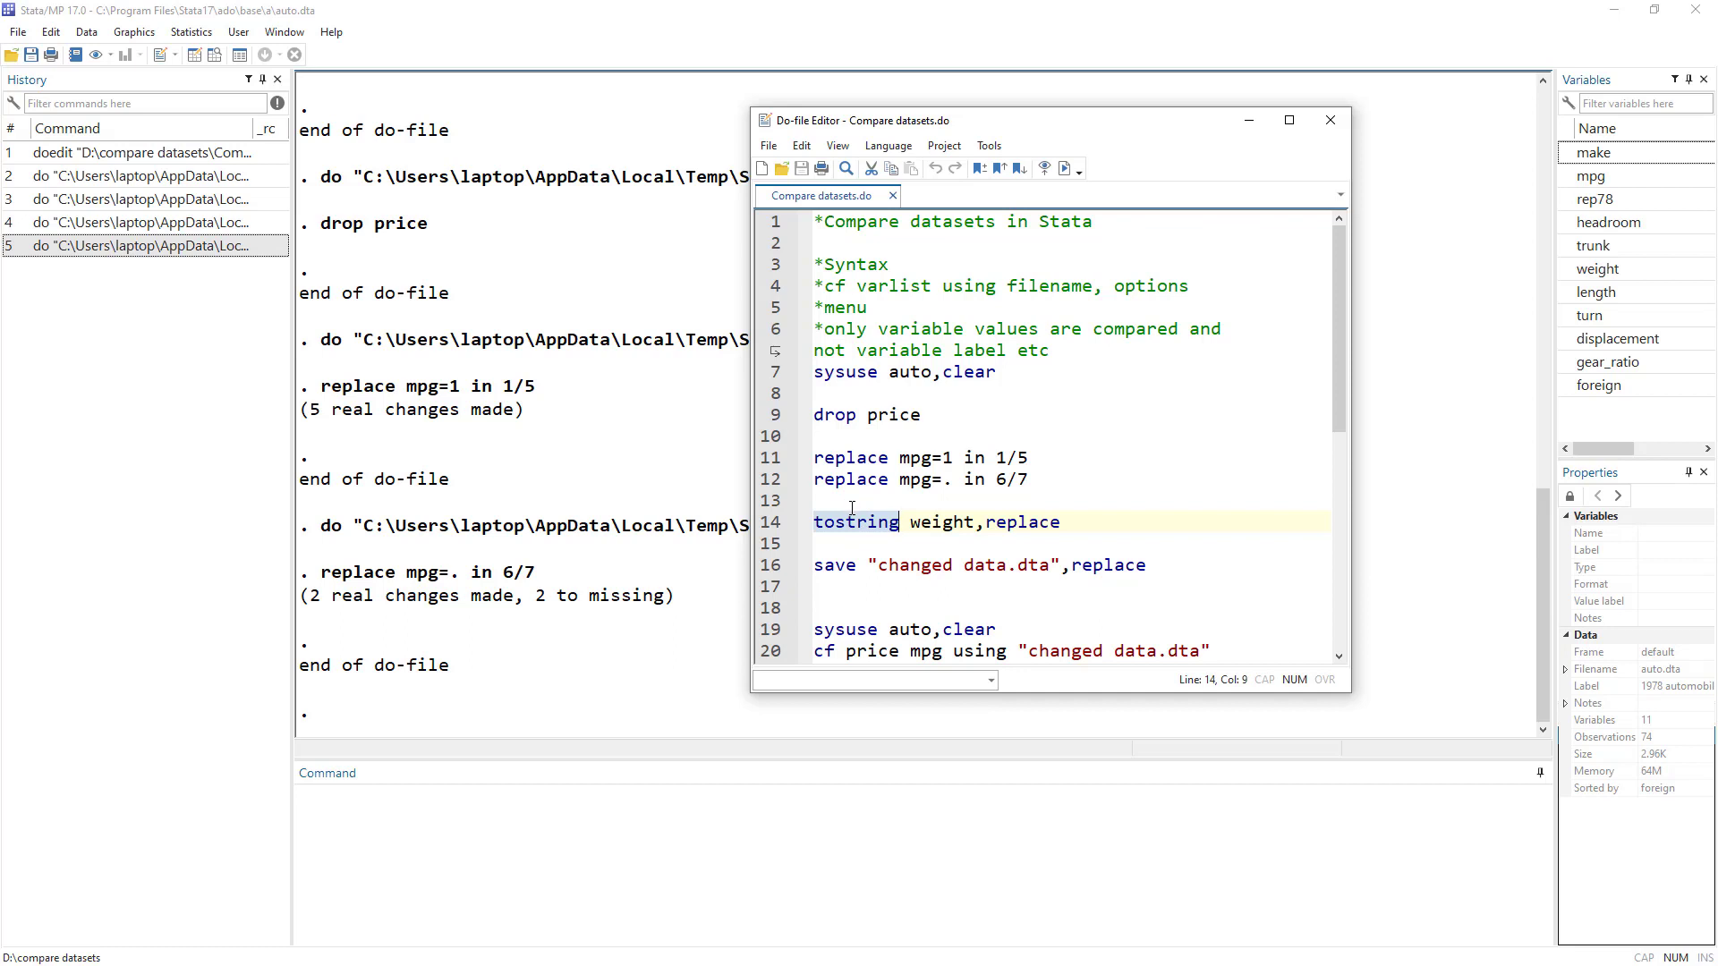
double_click(941, 522)
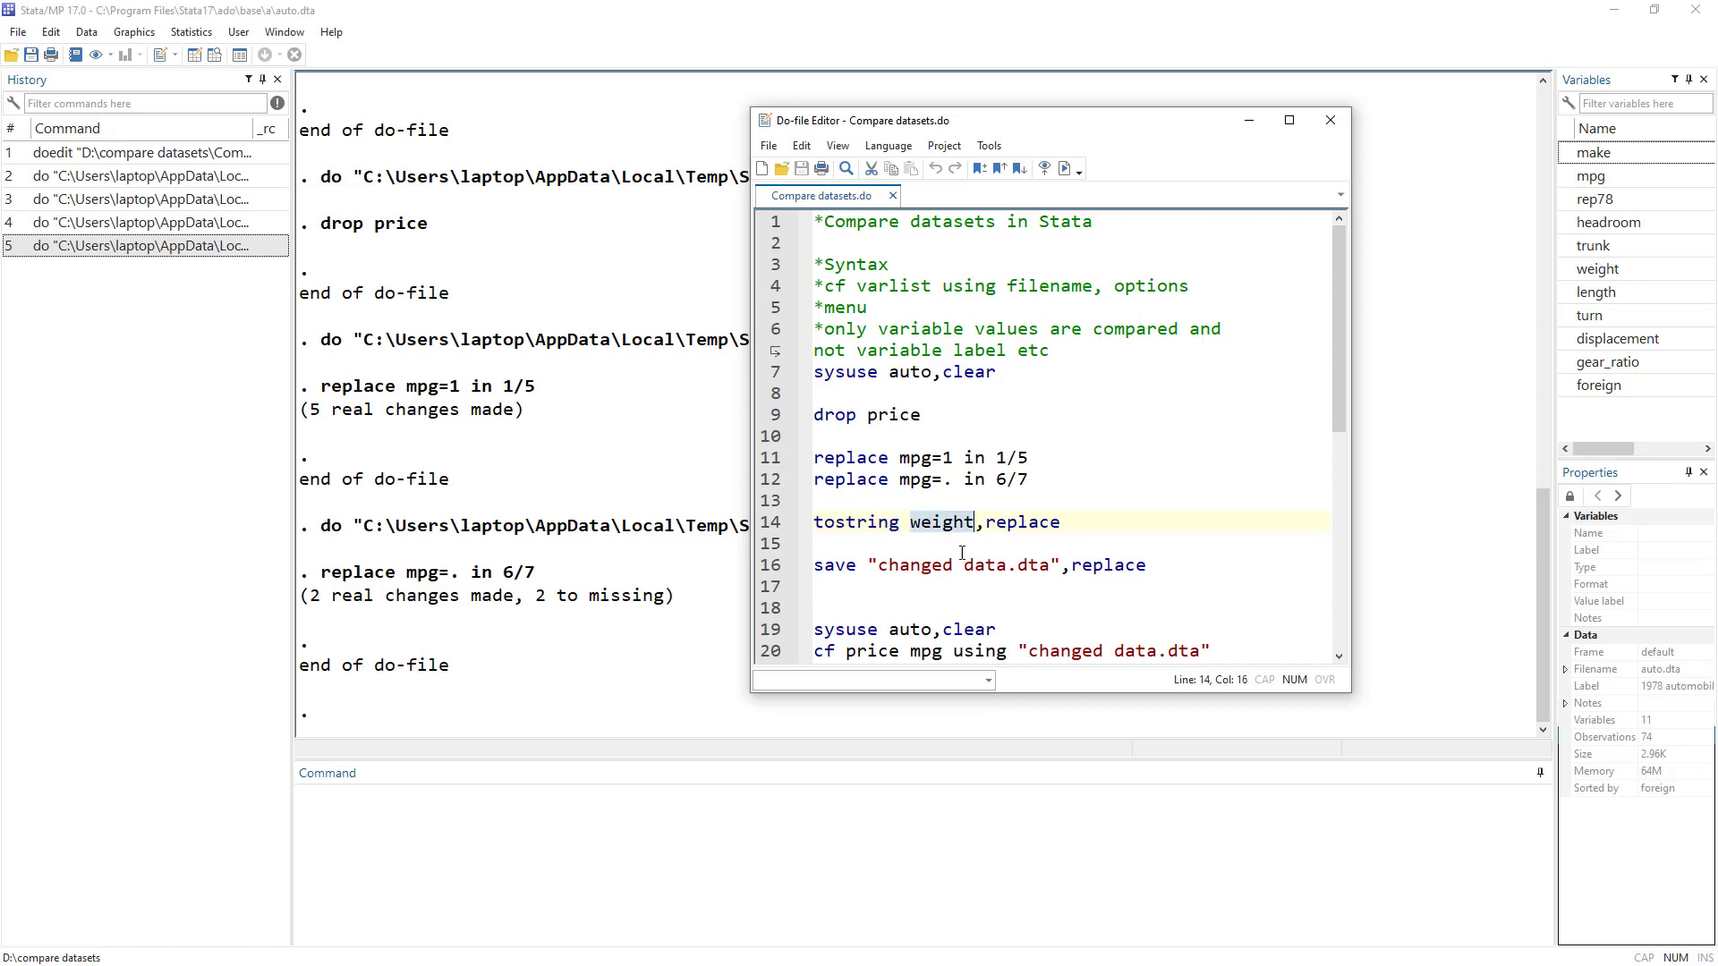
left_click(1608, 271)
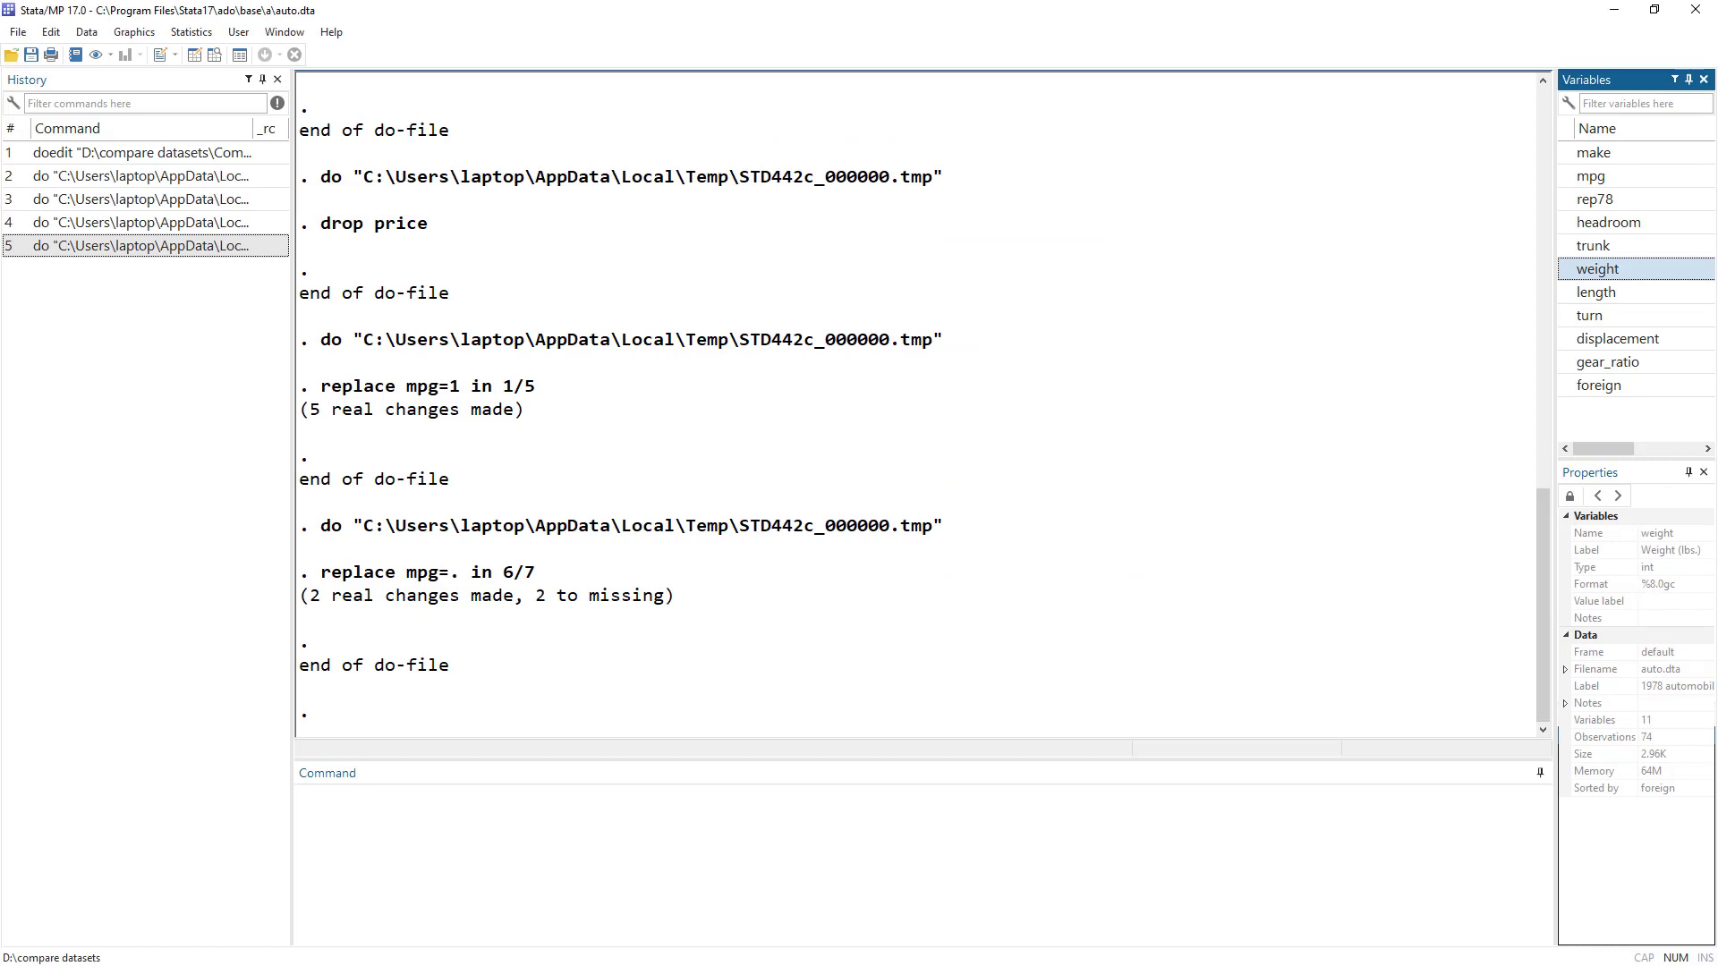
key("alt+Tab")
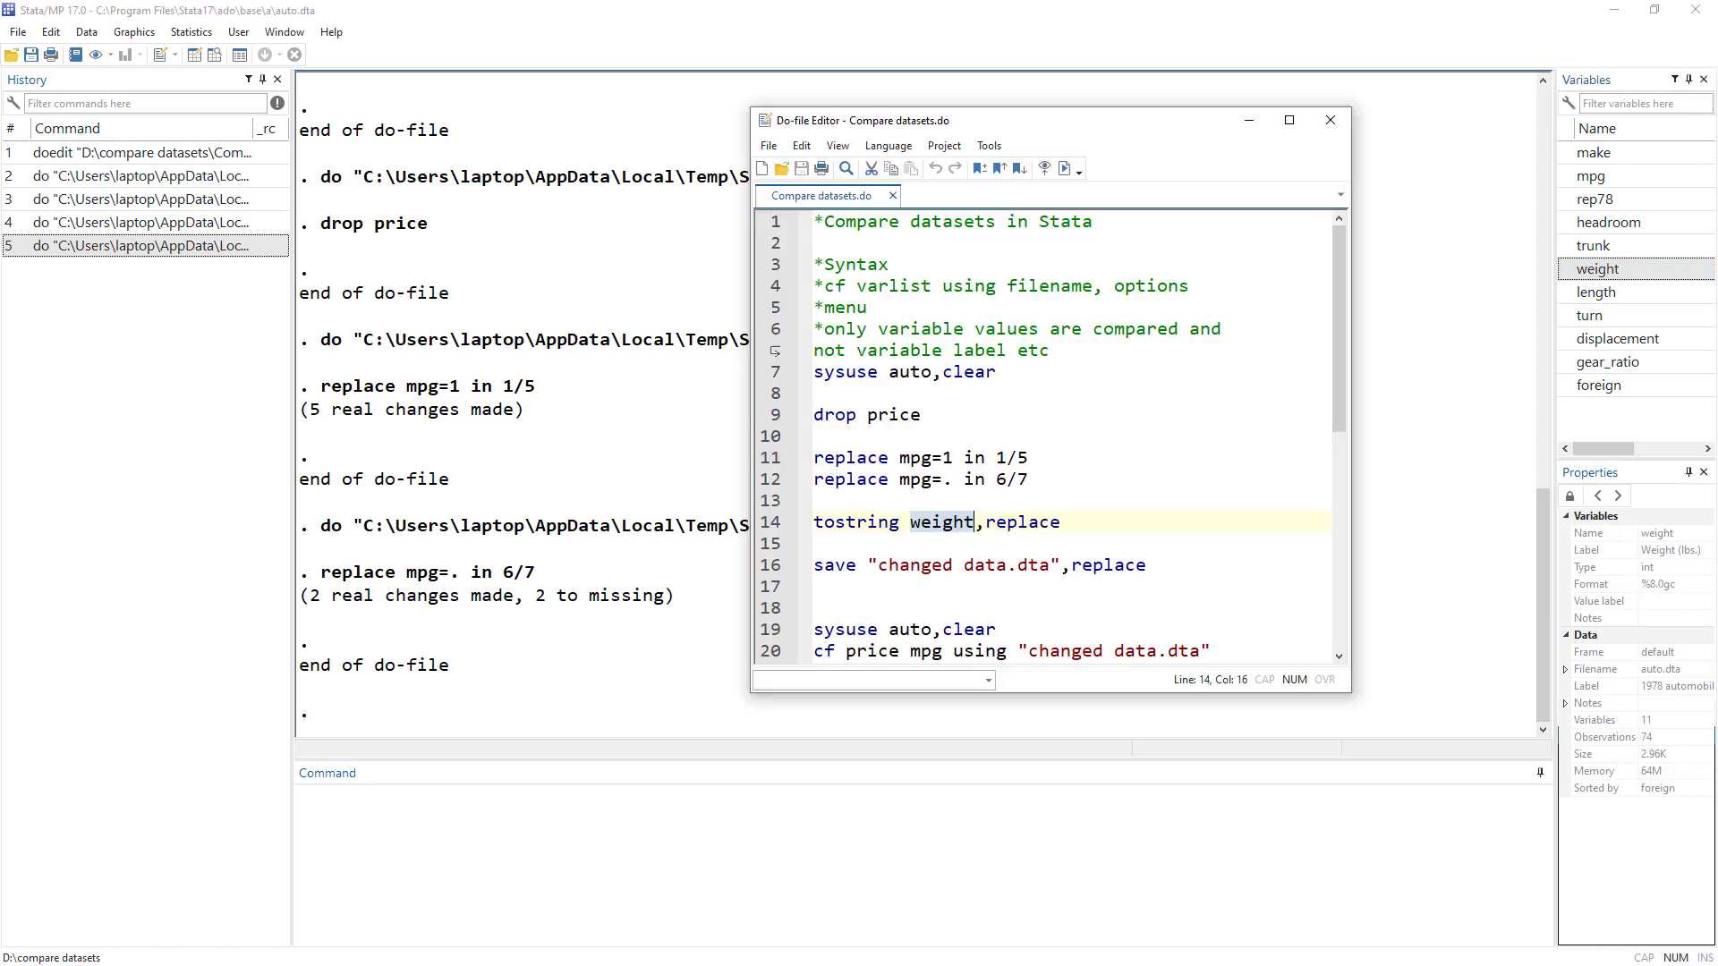
left_click(773, 527)
left_click(1064, 168)
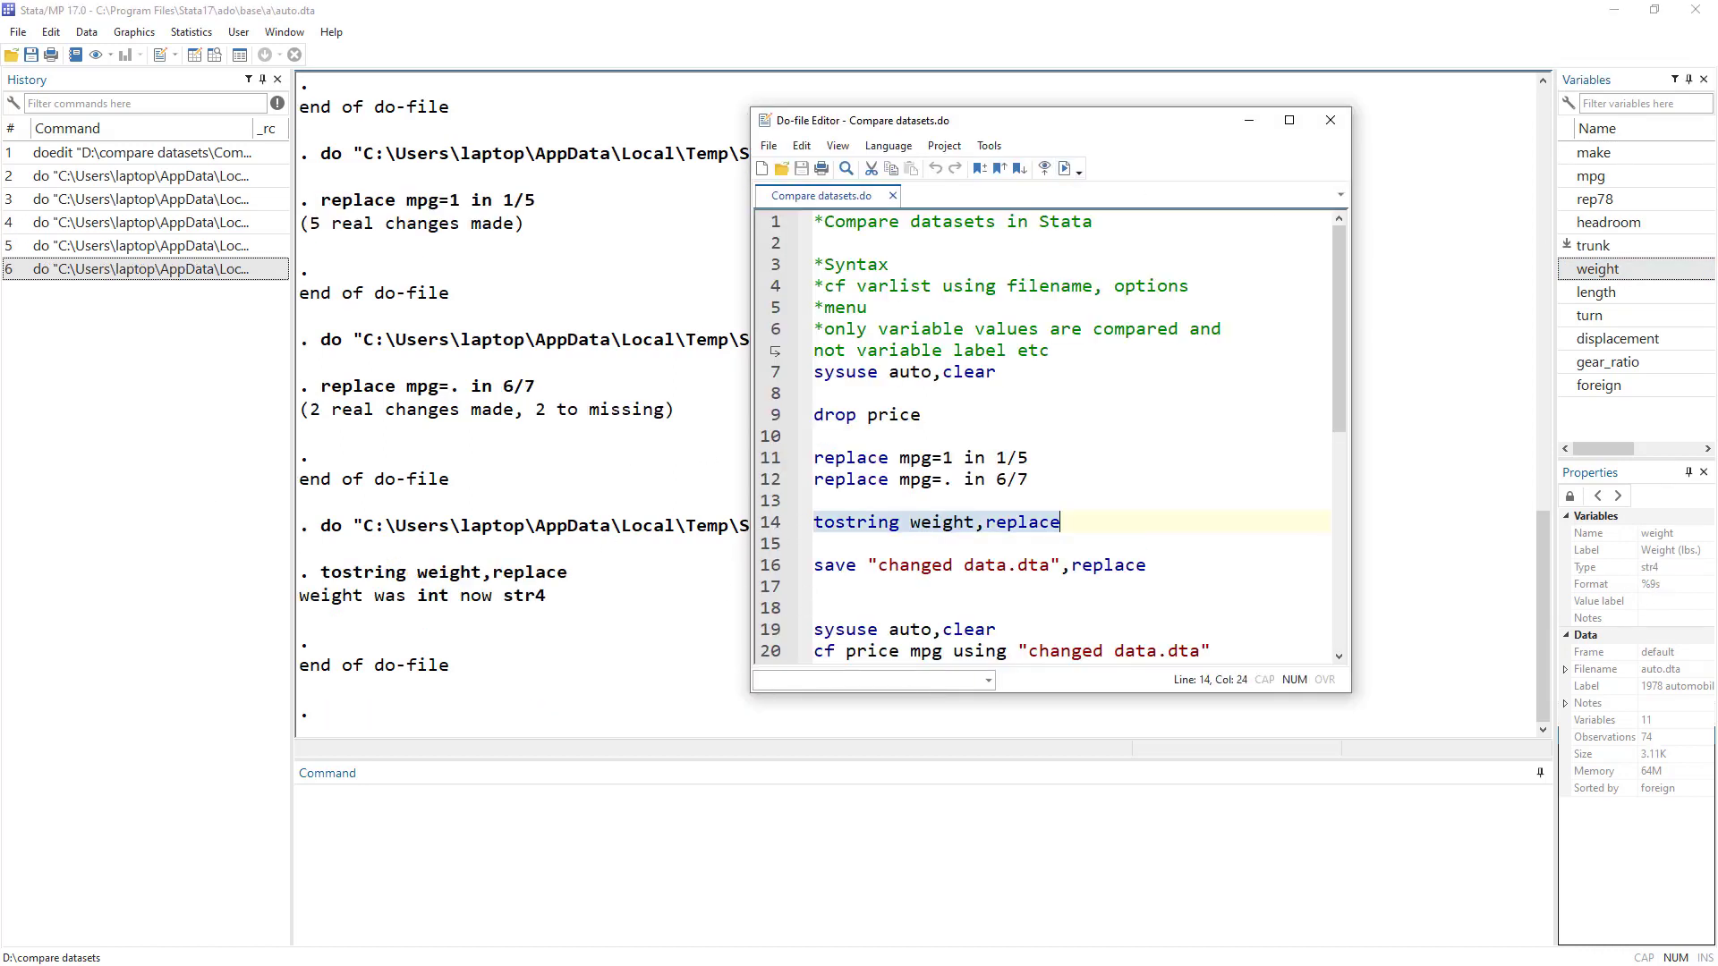
Run the line that saves the modified data as "changed data.dta" with replace, and reload the original data with the second "sysuse auto,clear" line
left_click(775, 569)
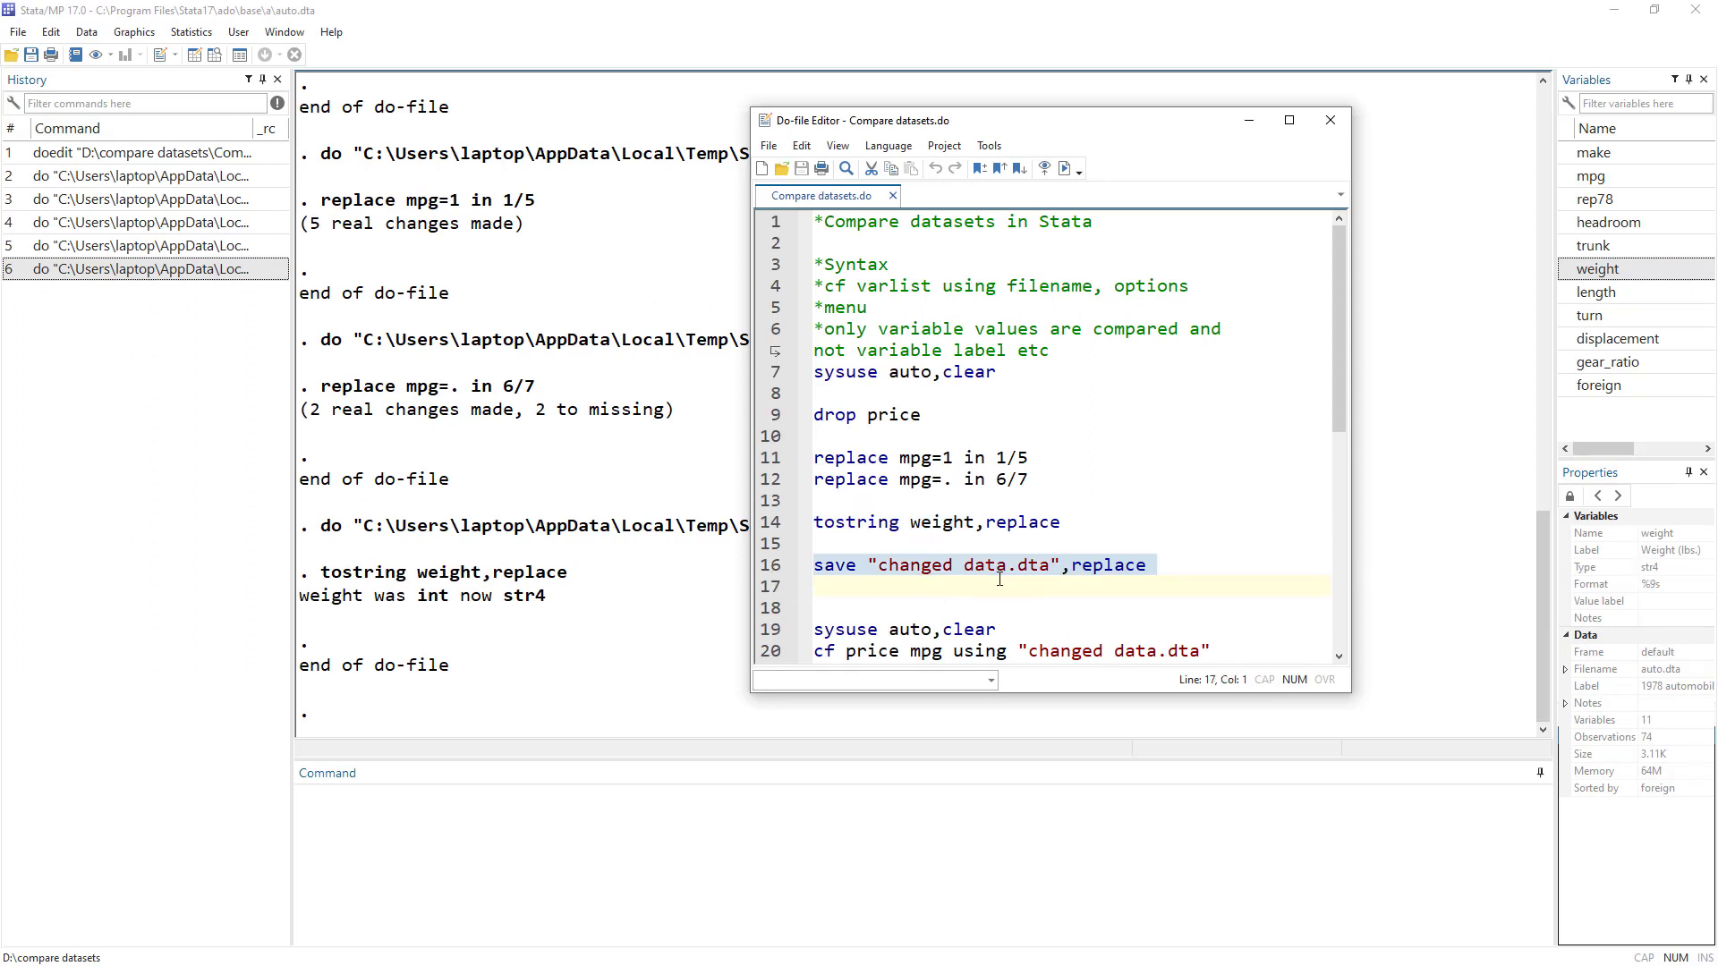
left_click(1065, 168)
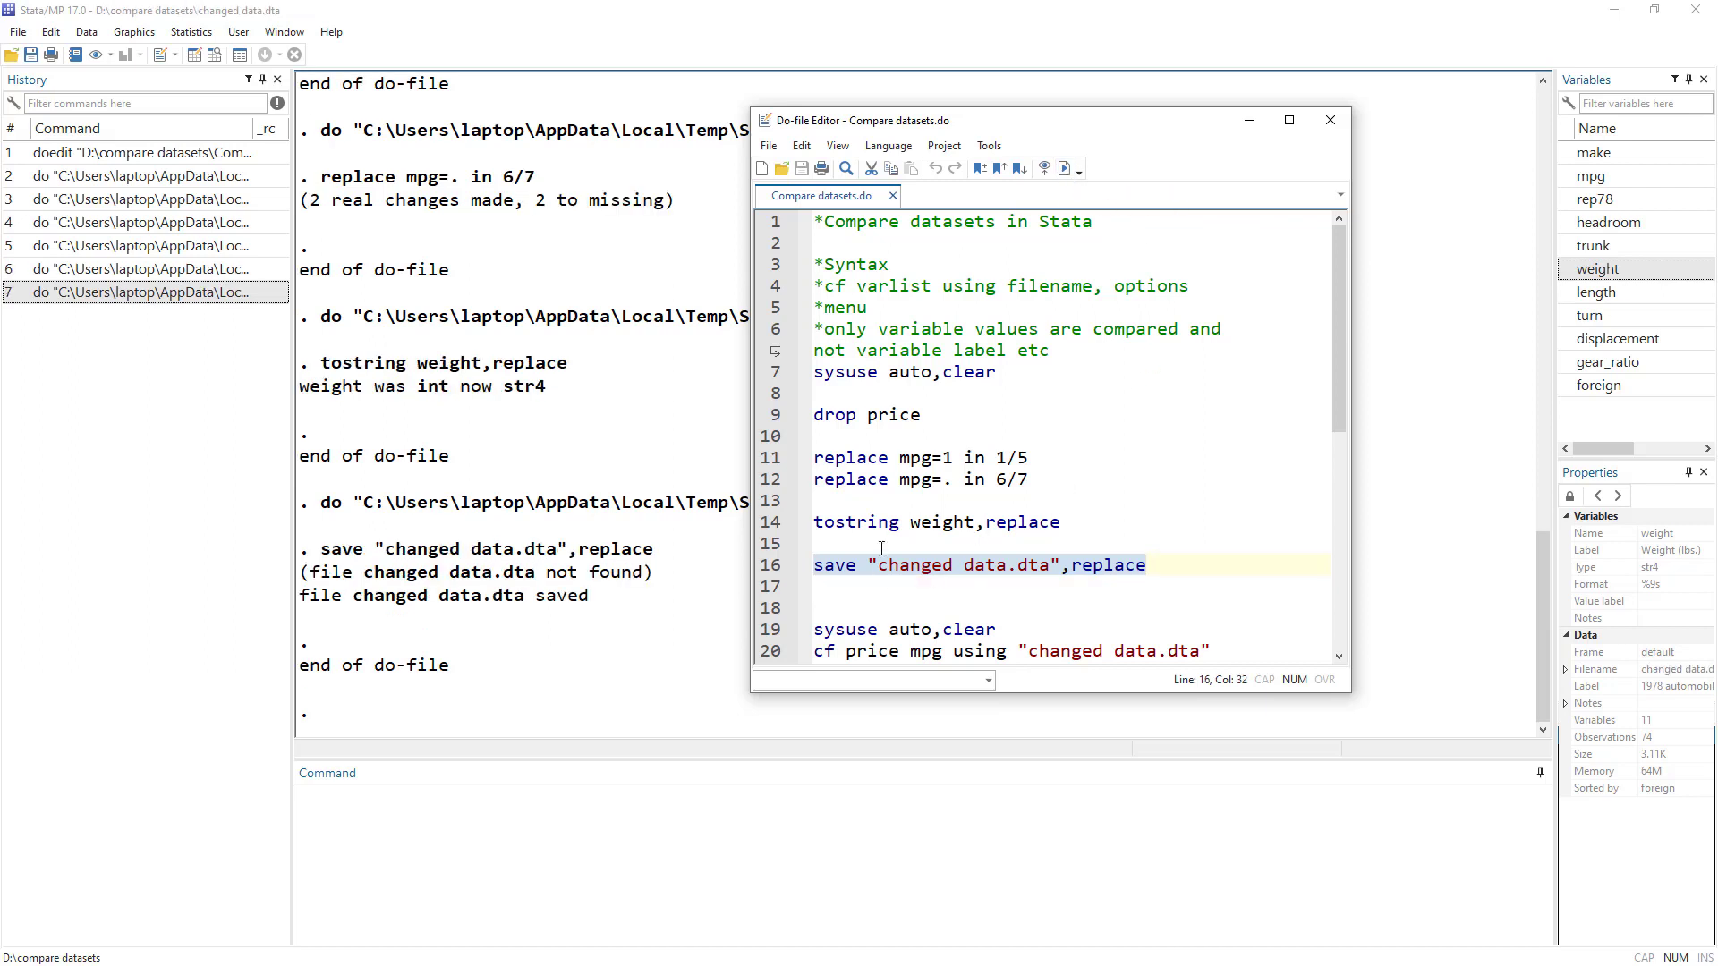
scroll(958, 483, "down", 2)
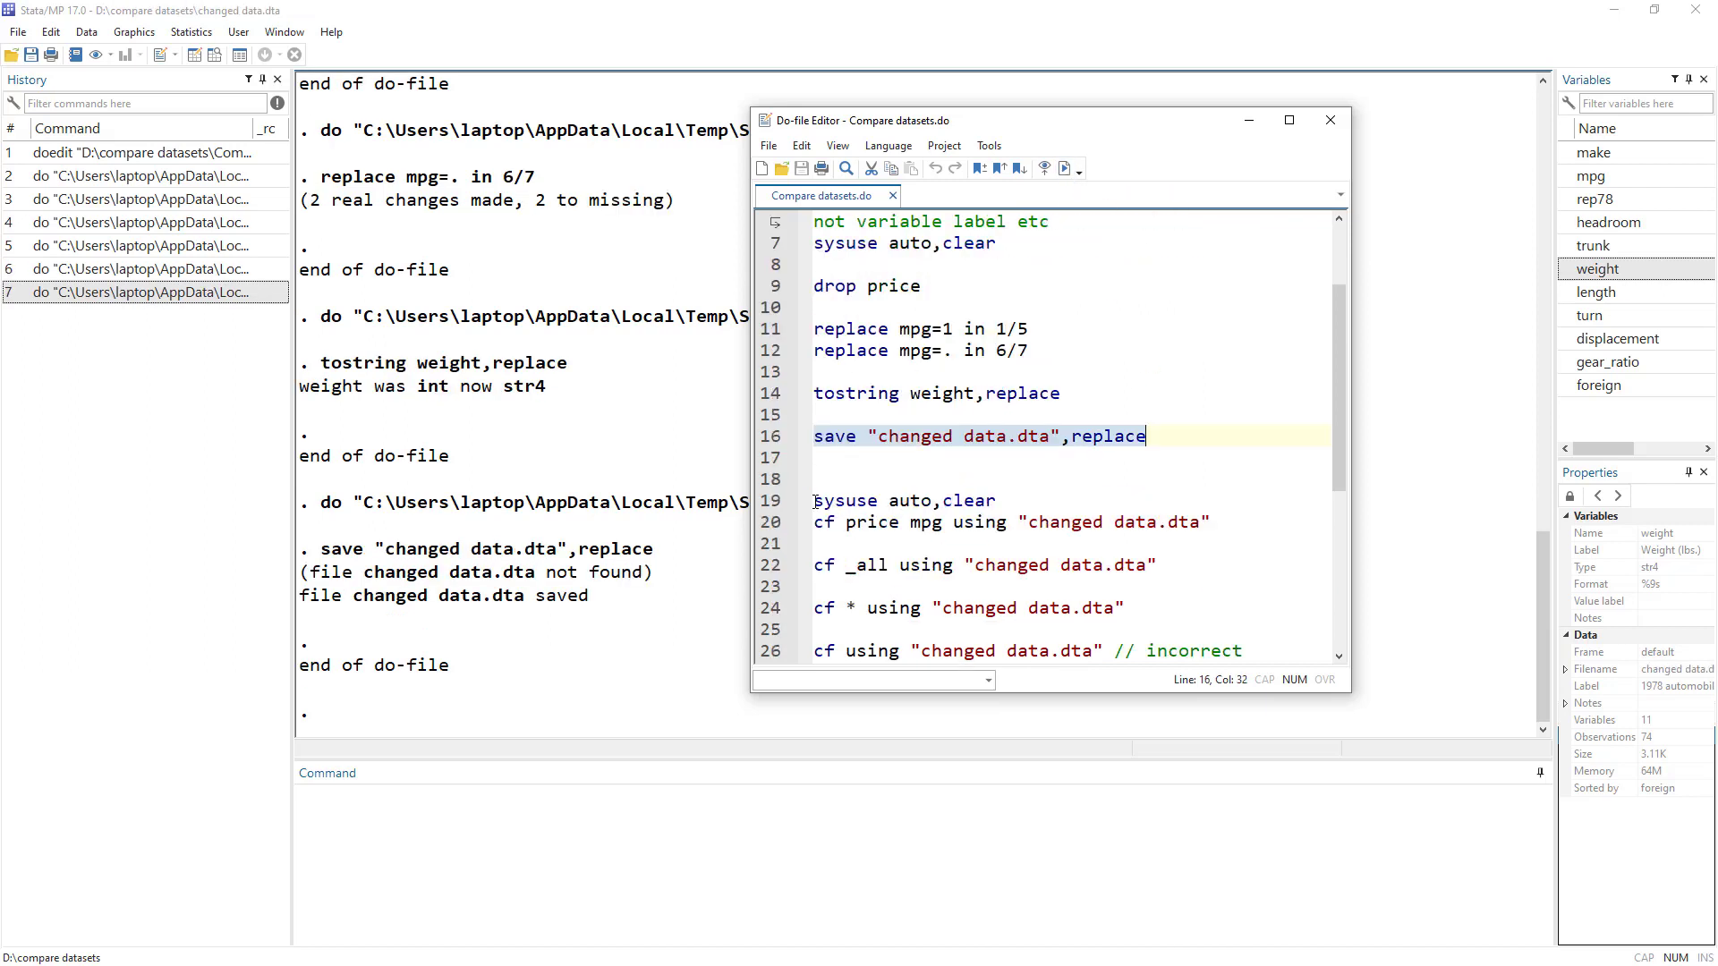
left_click(765, 501)
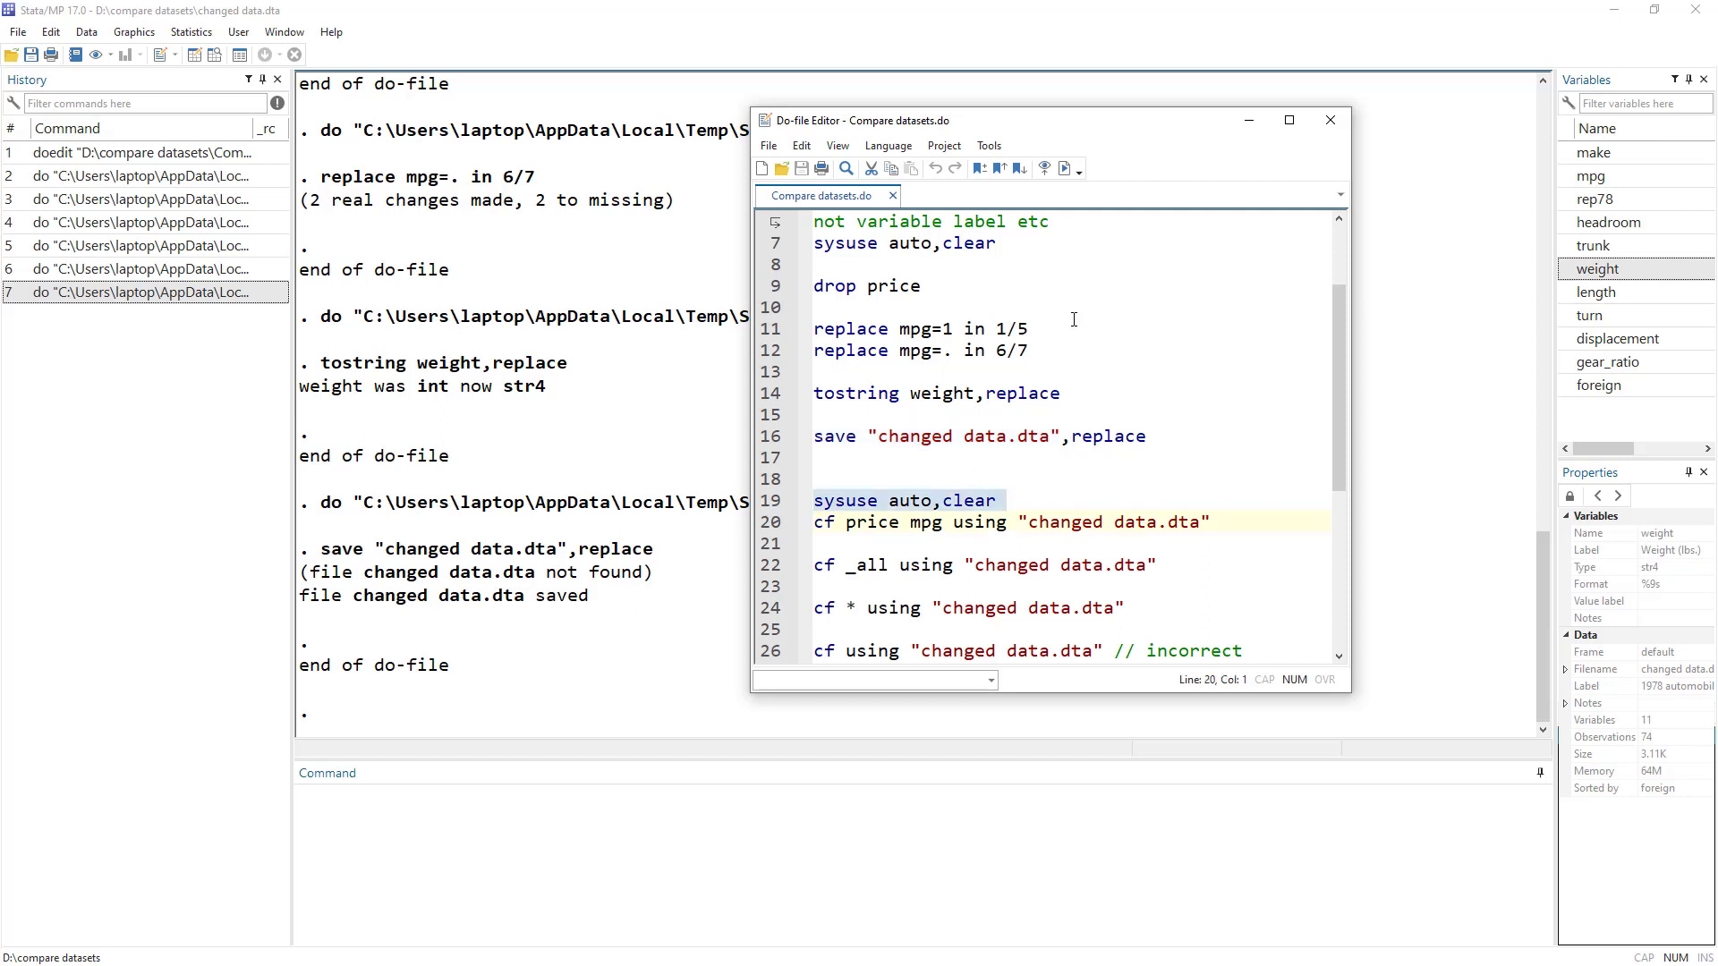
left_click(1064, 169)
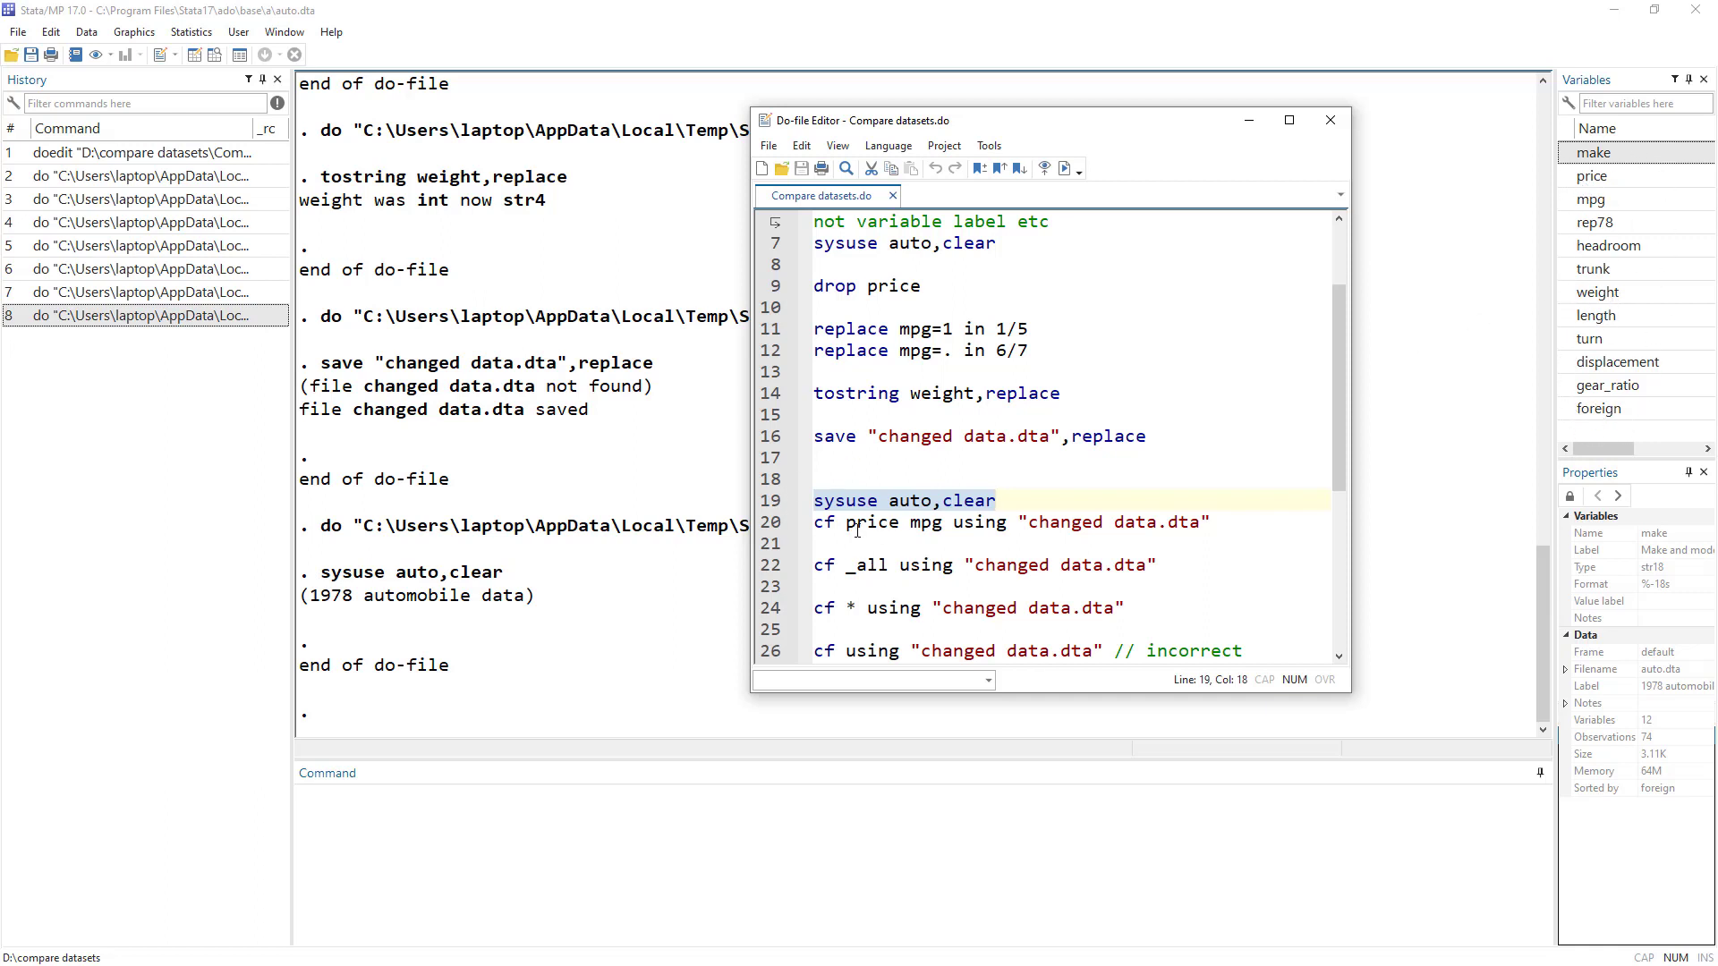
Examine the line "cf price mpg using" against the earlier drop, replace and save lines that produced "changed data.dta"
double_click(825, 523)
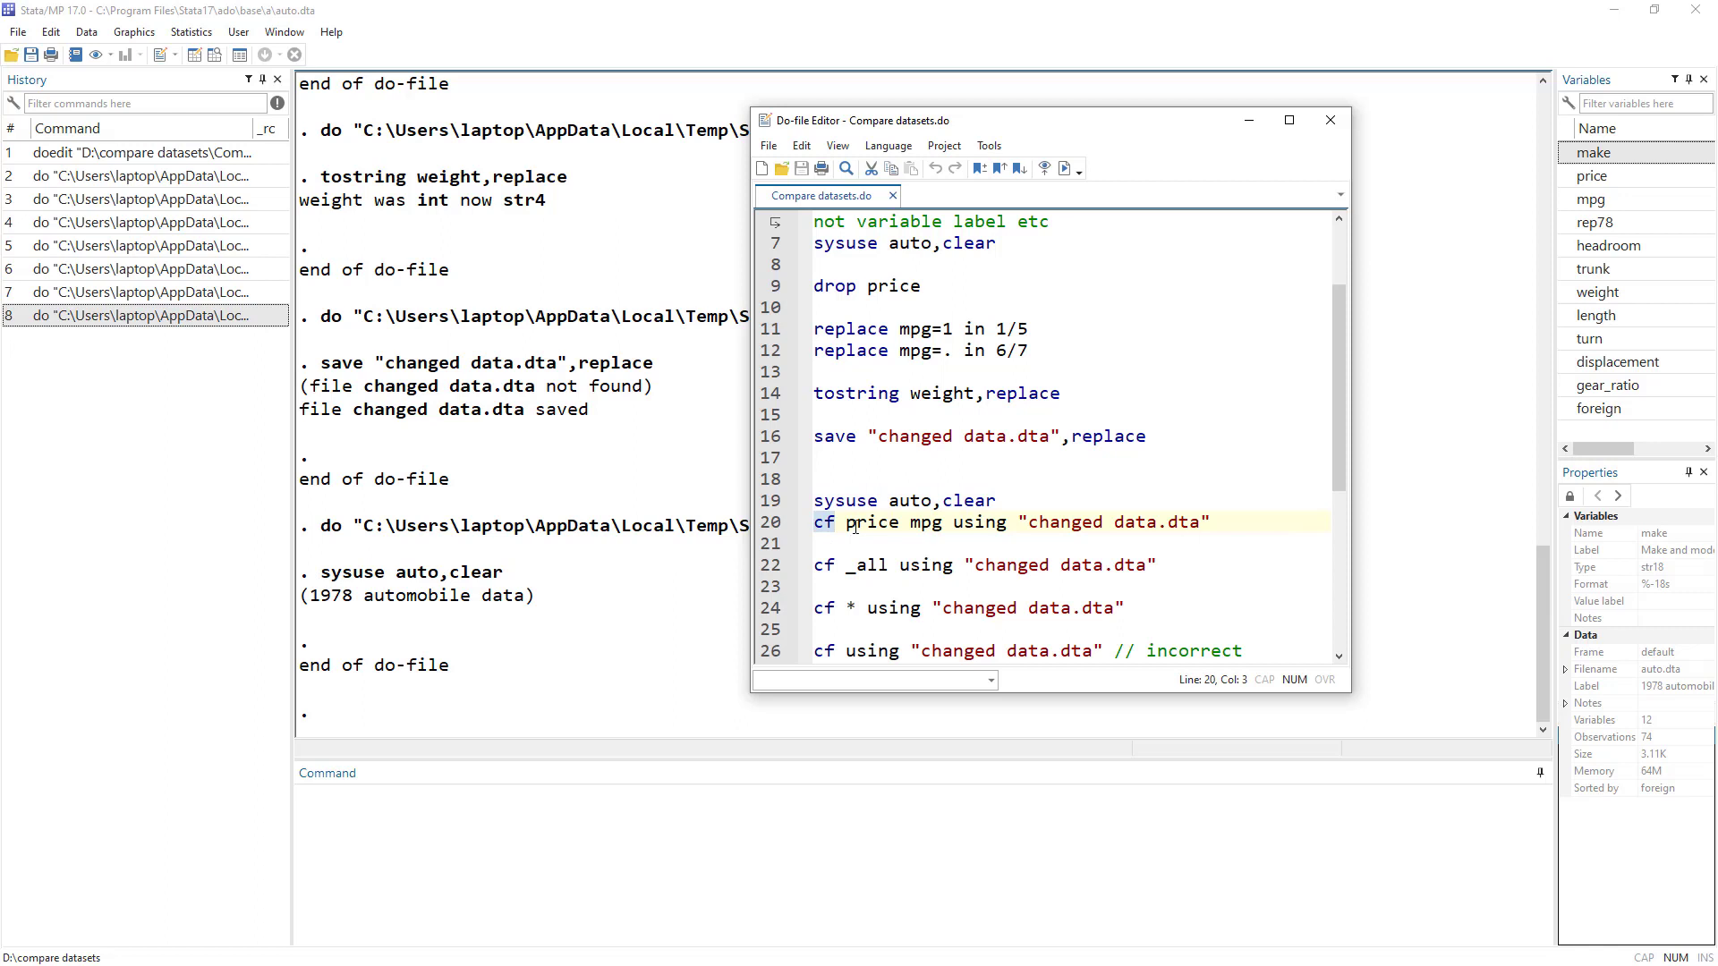
double_click(856, 525)
double_click(929, 526)
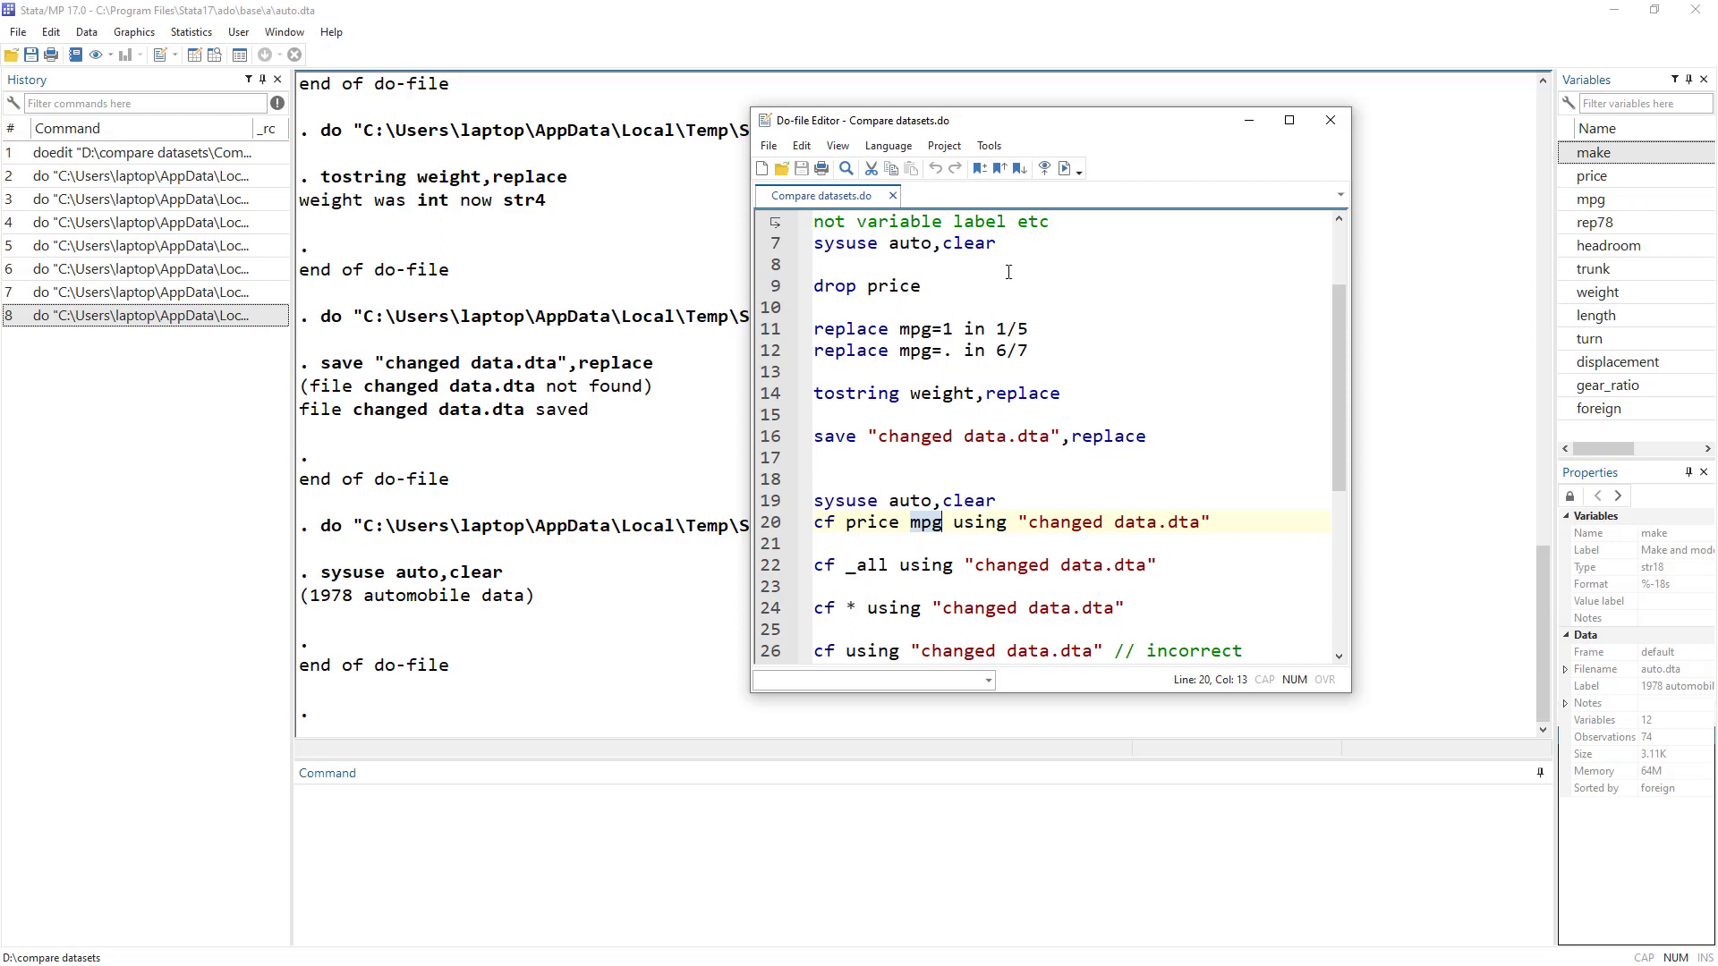
left_click_drag(880, 439, 1007, 439)
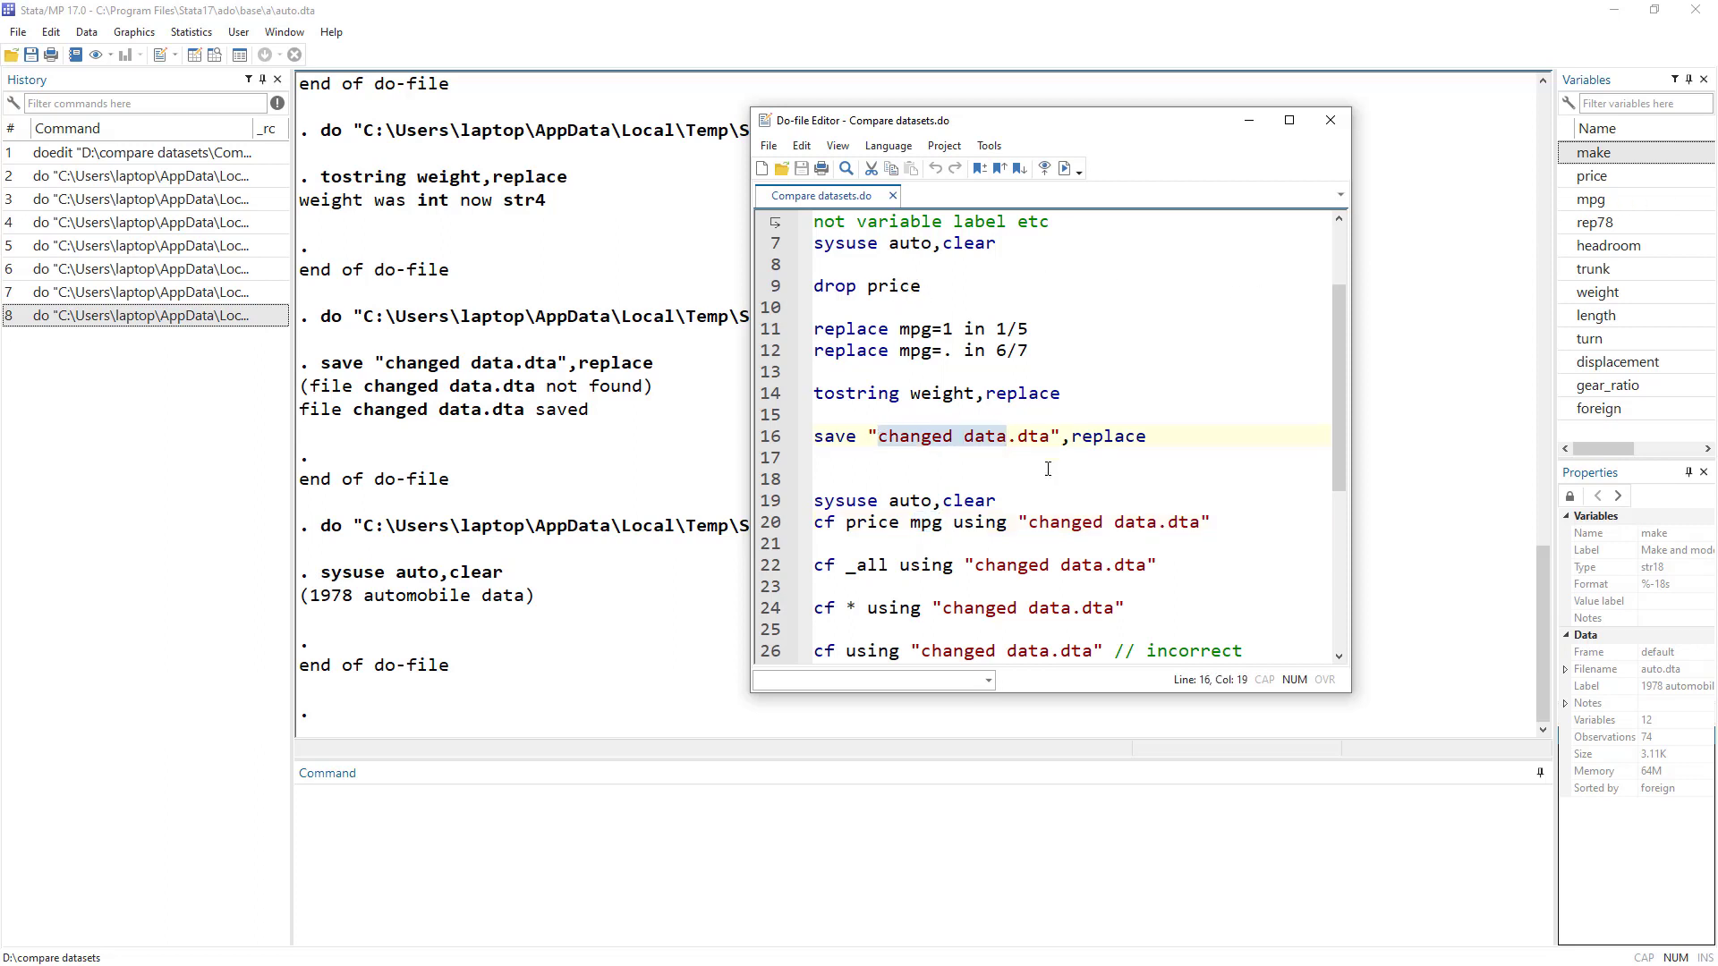
double_click(894, 286)
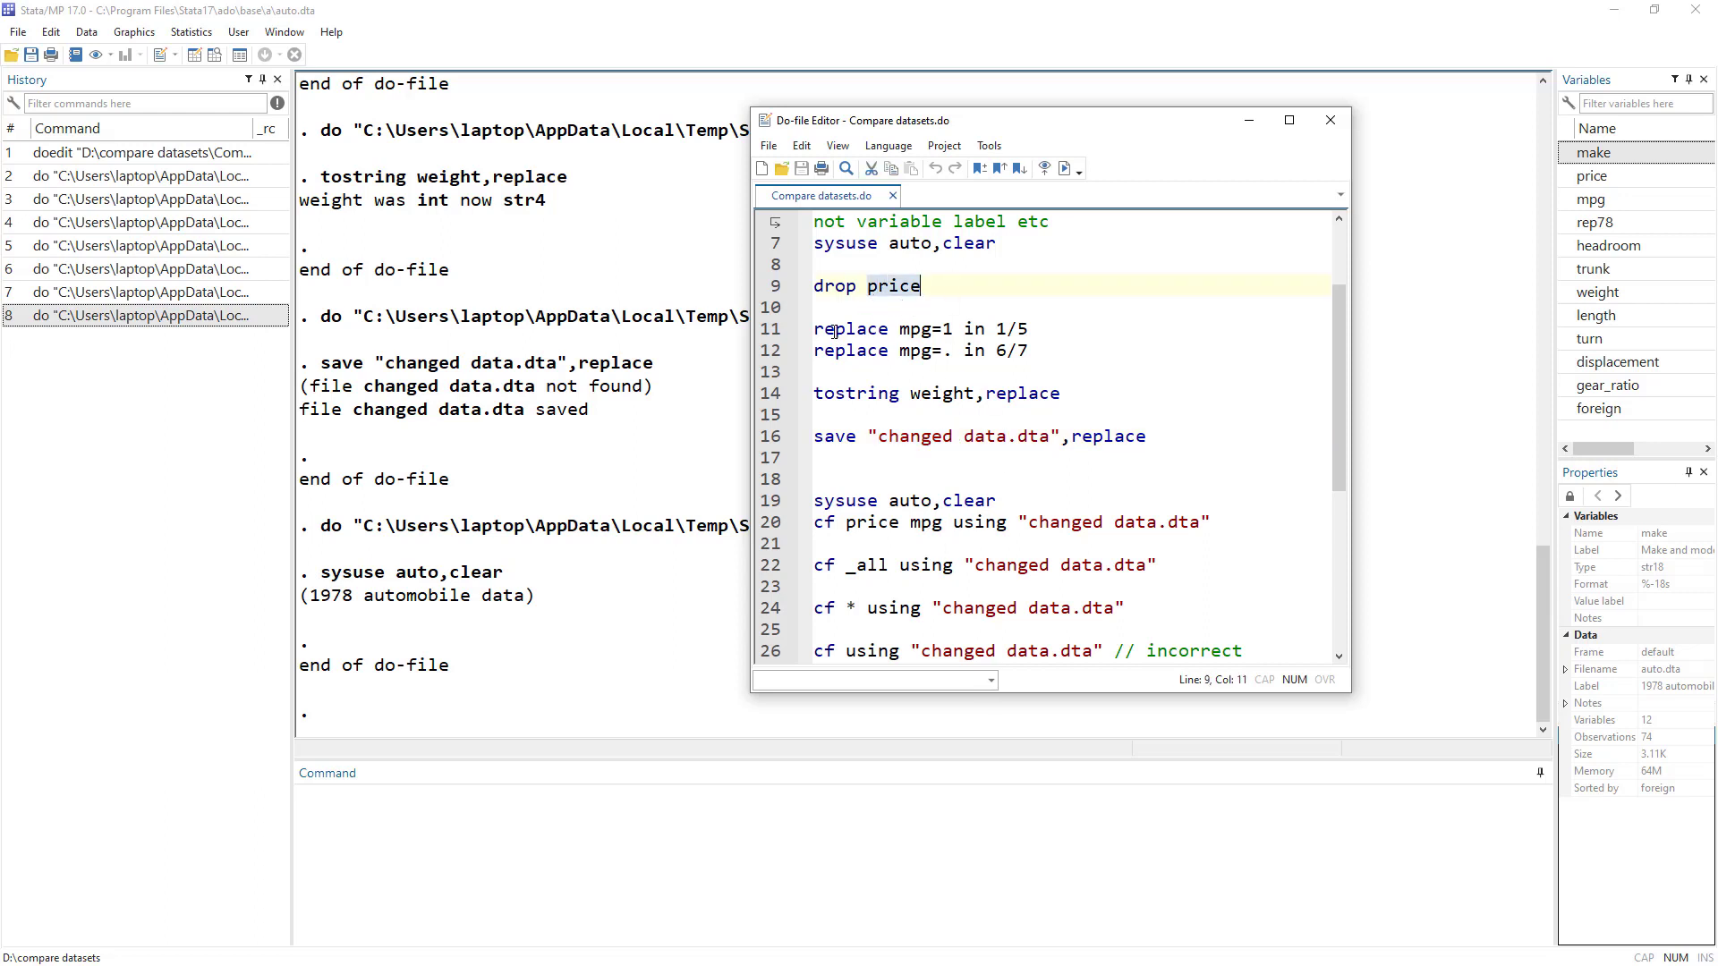
left_click_drag(899, 329, 951, 365)
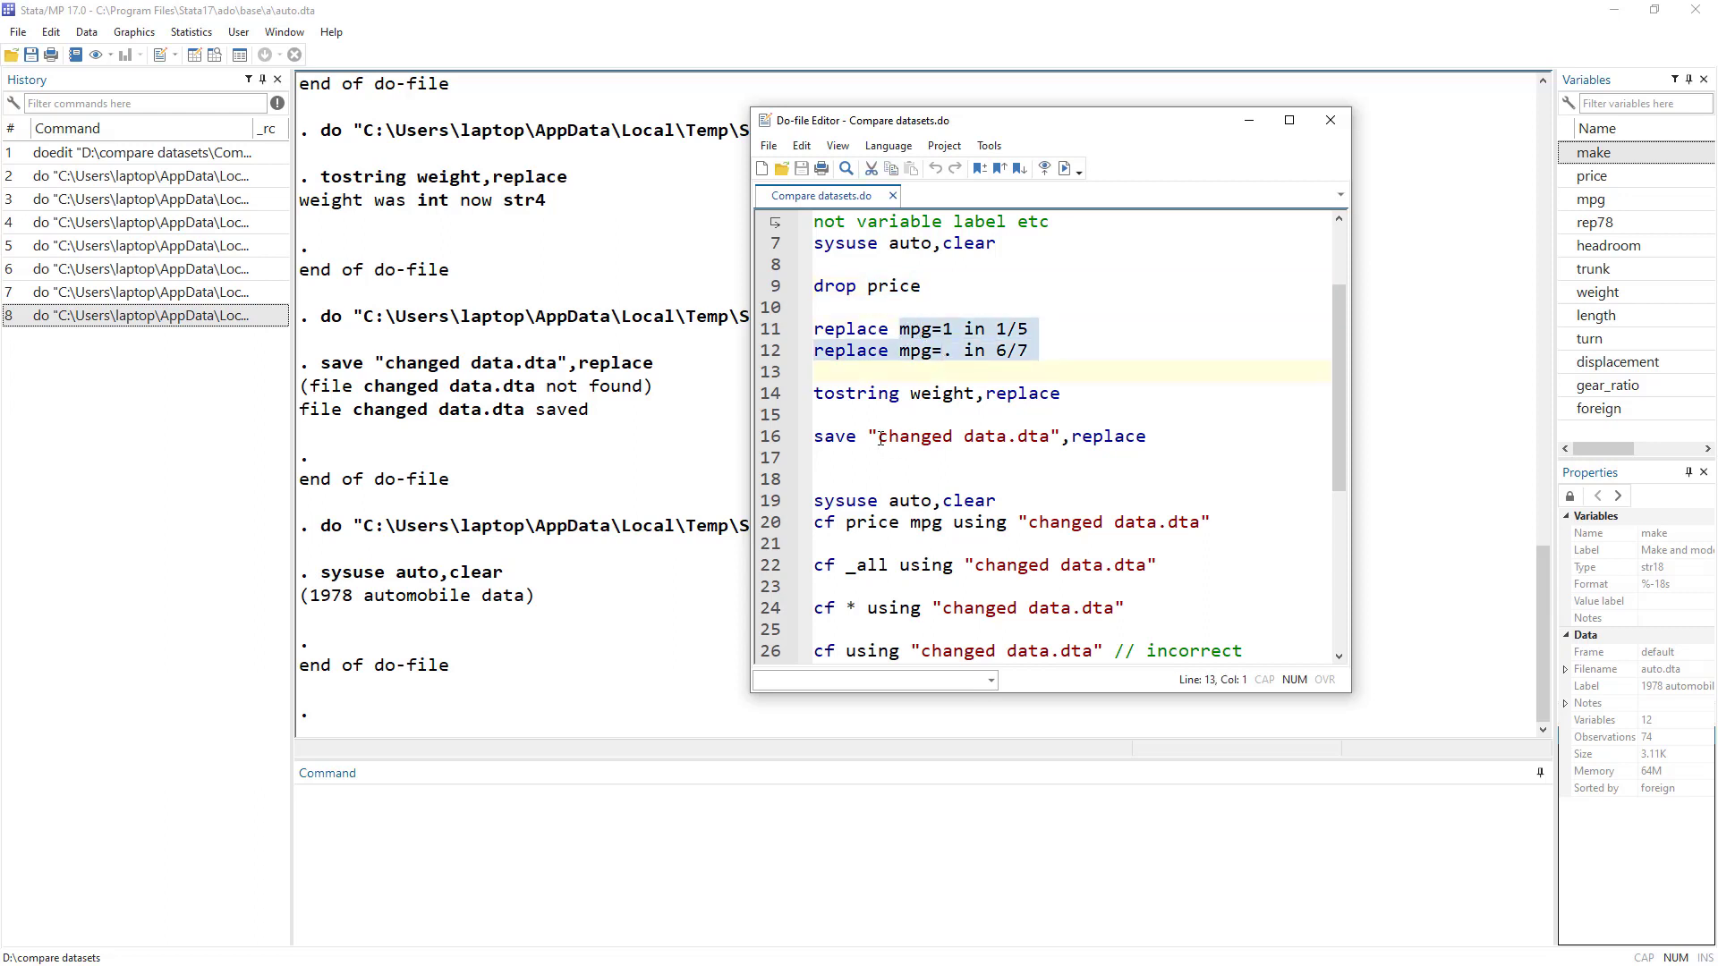
left_click_drag(880, 437, 1007, 437)
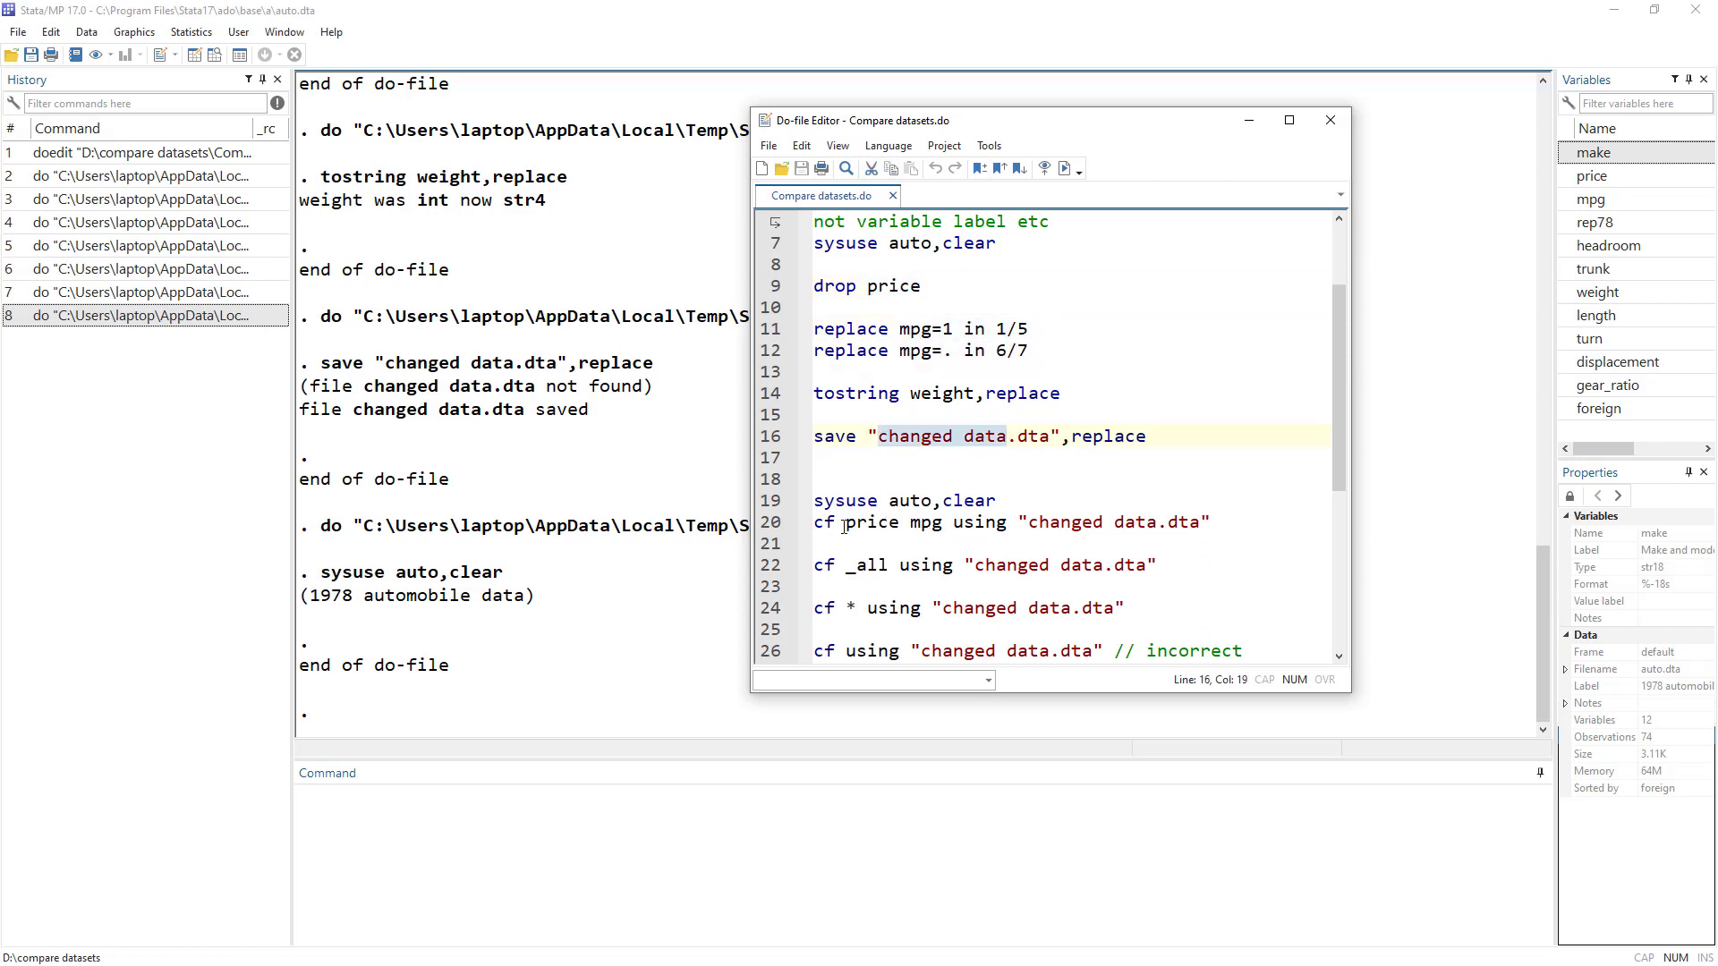
left_click_drag(844, 526, 943, 525)
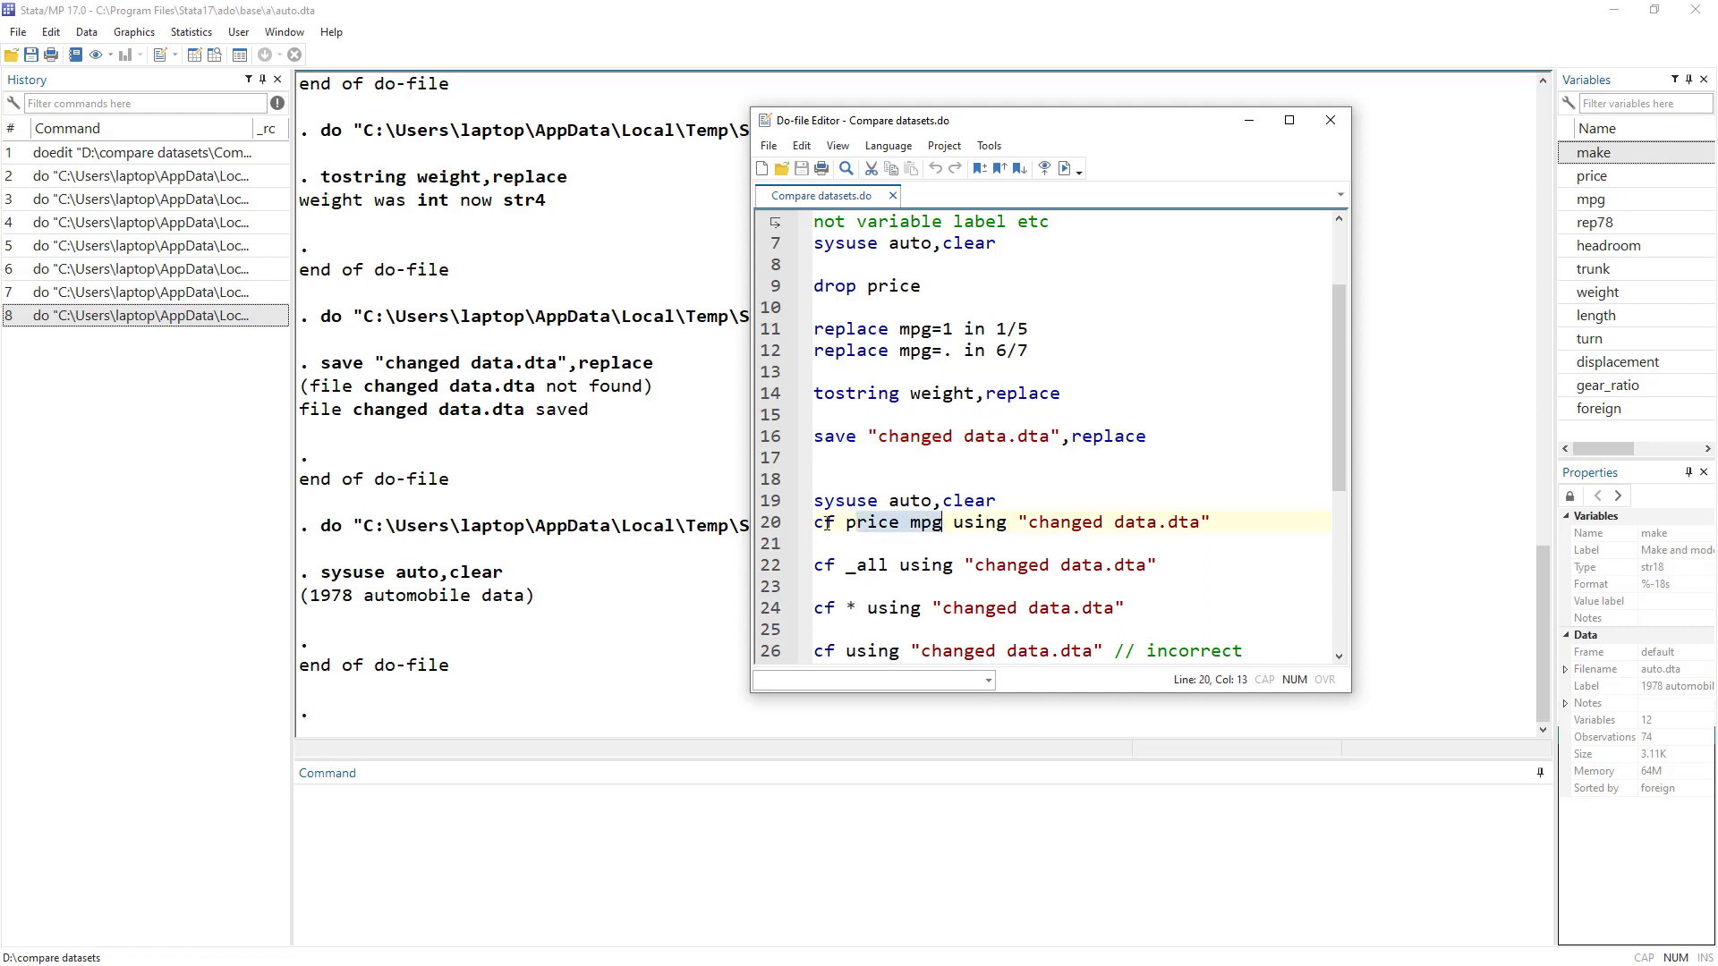
Examine the varlist, using, filename and options parts of the cf syntax comment near the start of the do-file
scroll(867, 348, "up", 1)
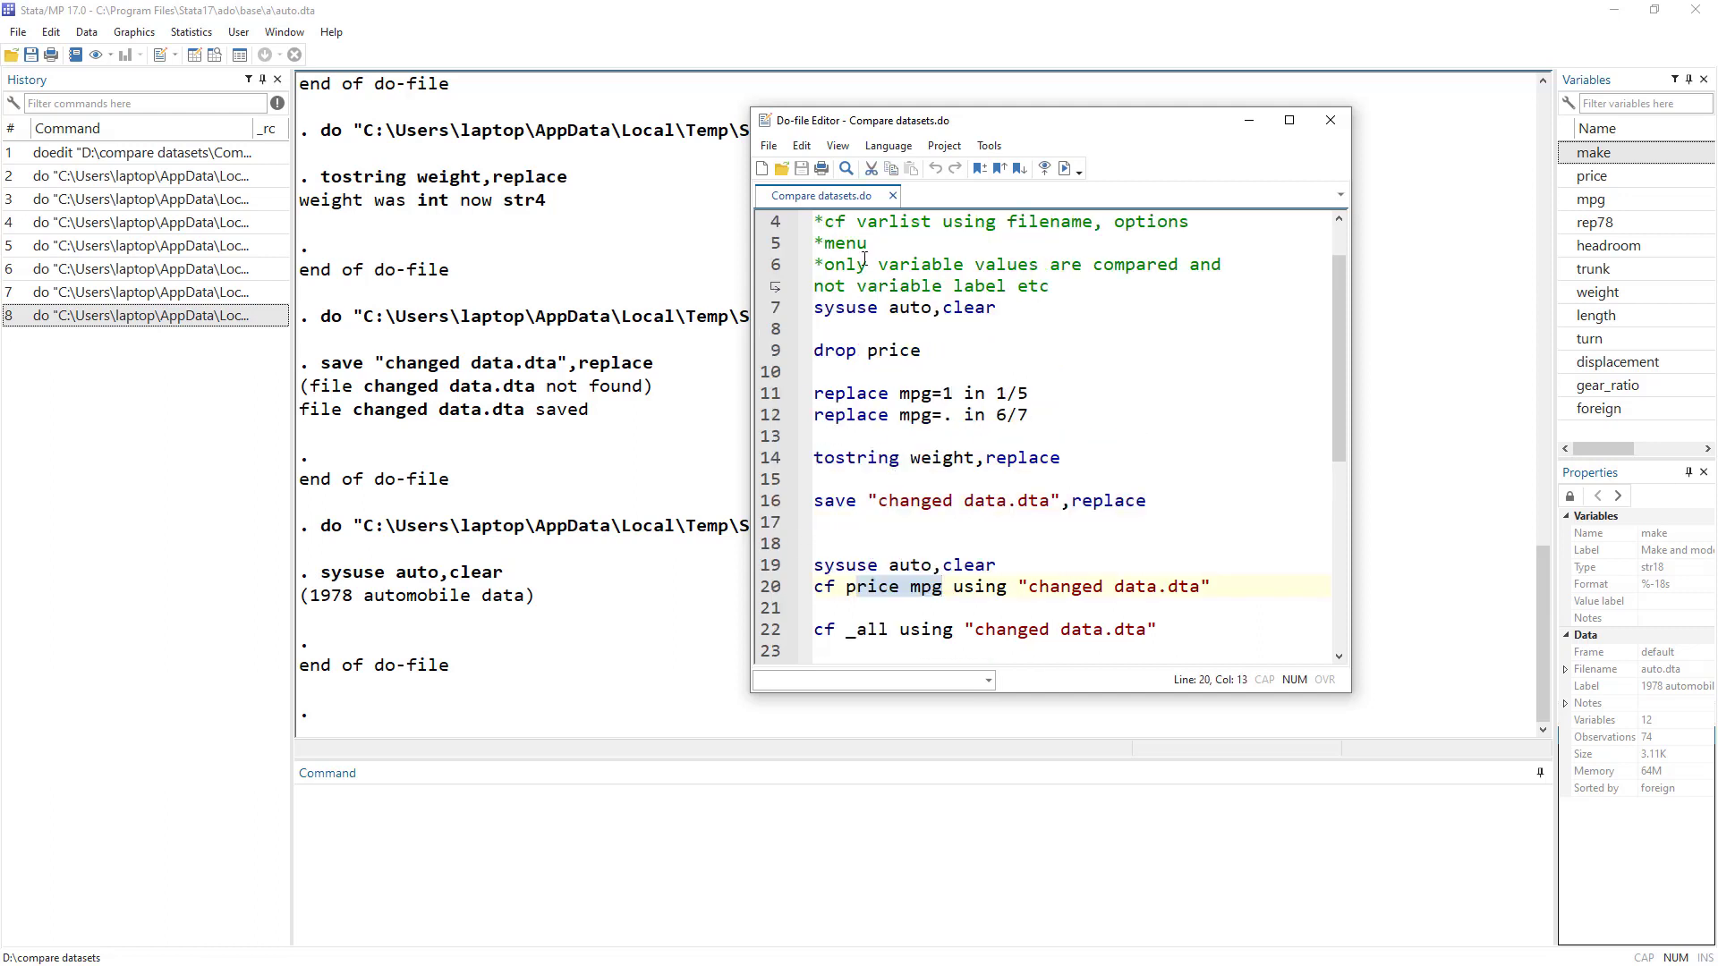
left_click(855, 224)
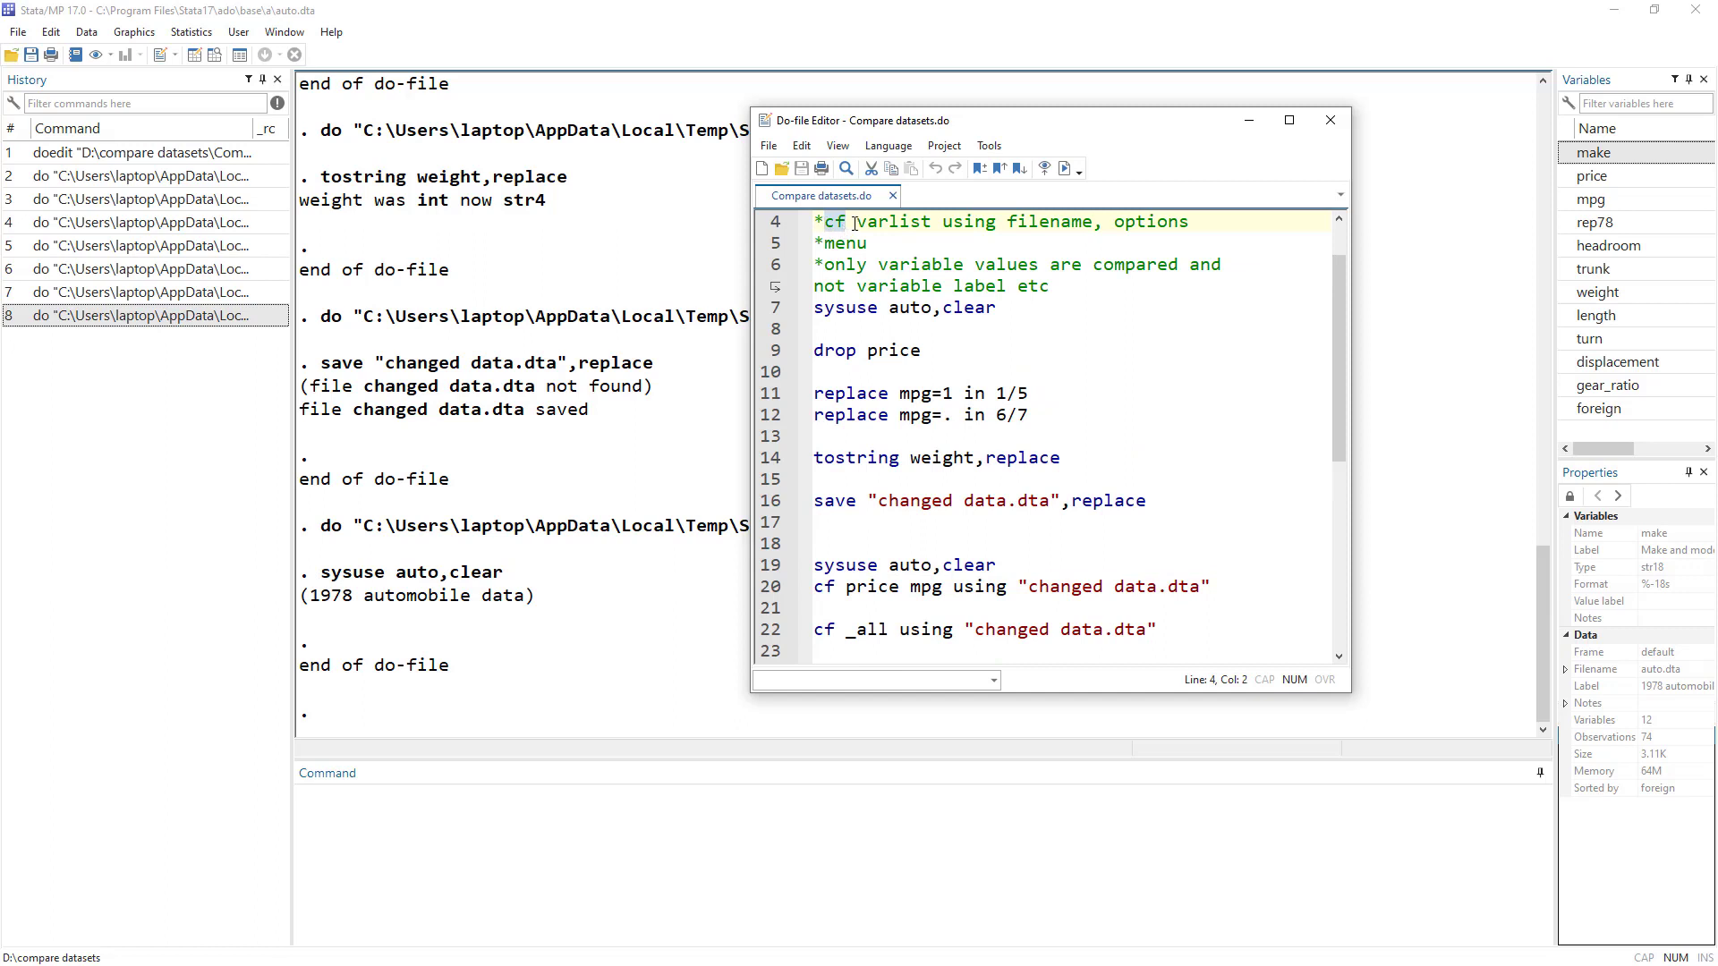
left_click_drag(879, 224, 931, 224)
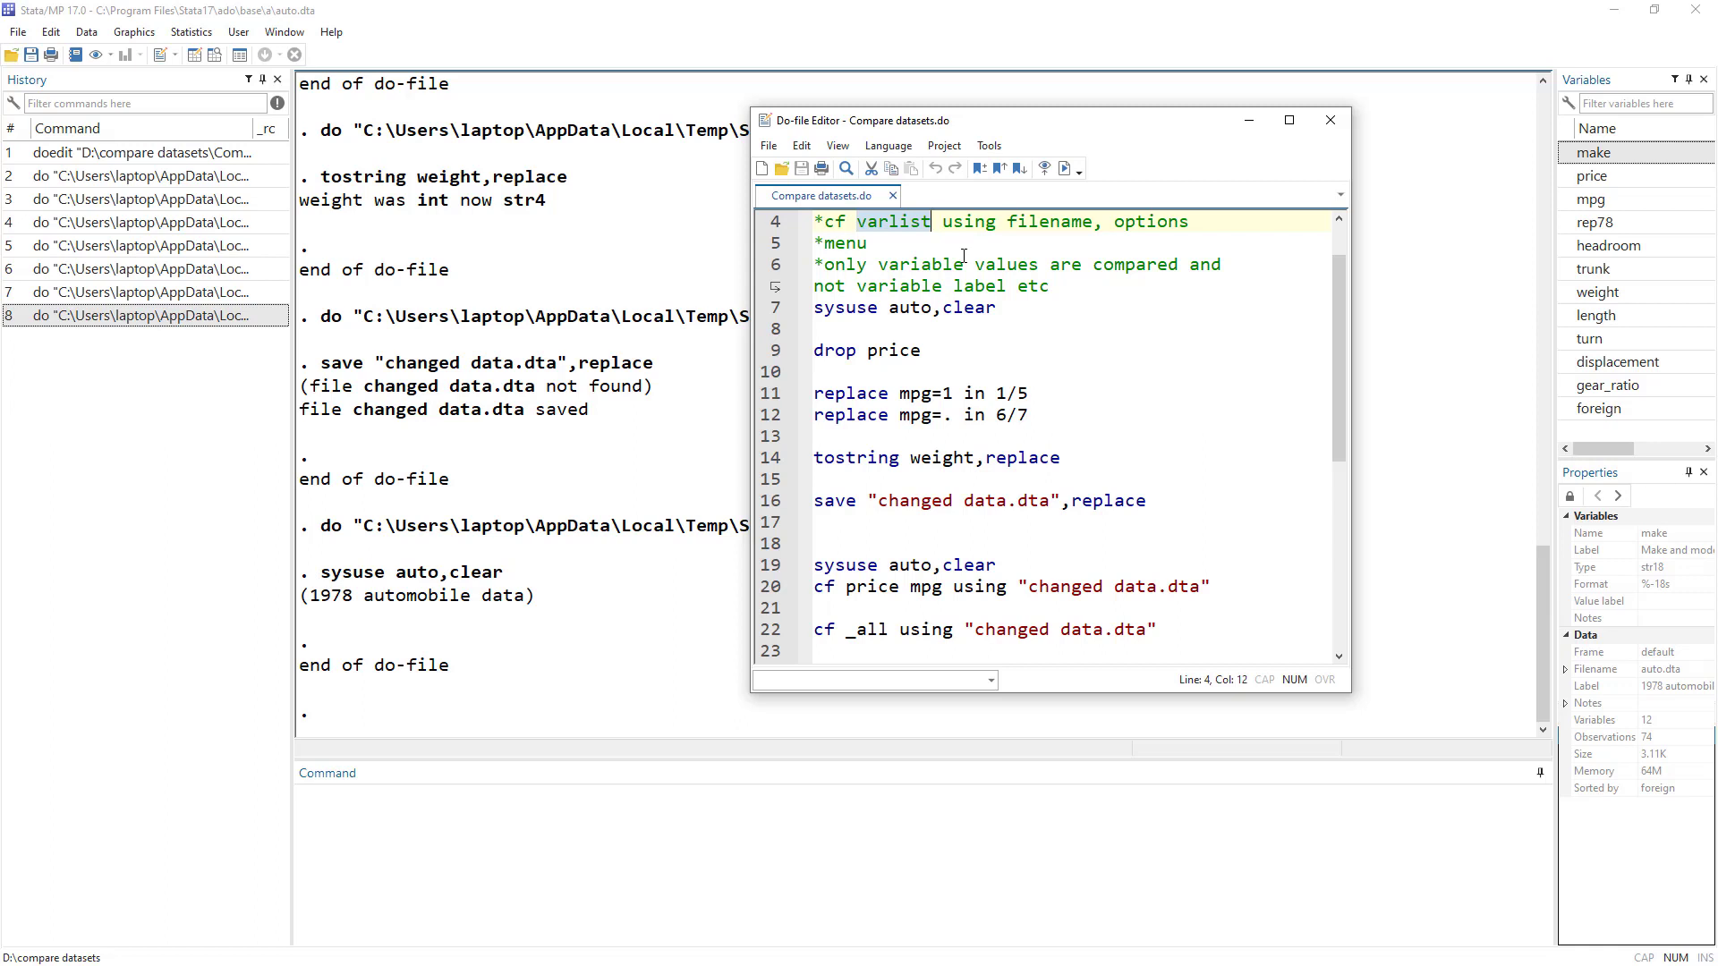
double_click(969, 223)
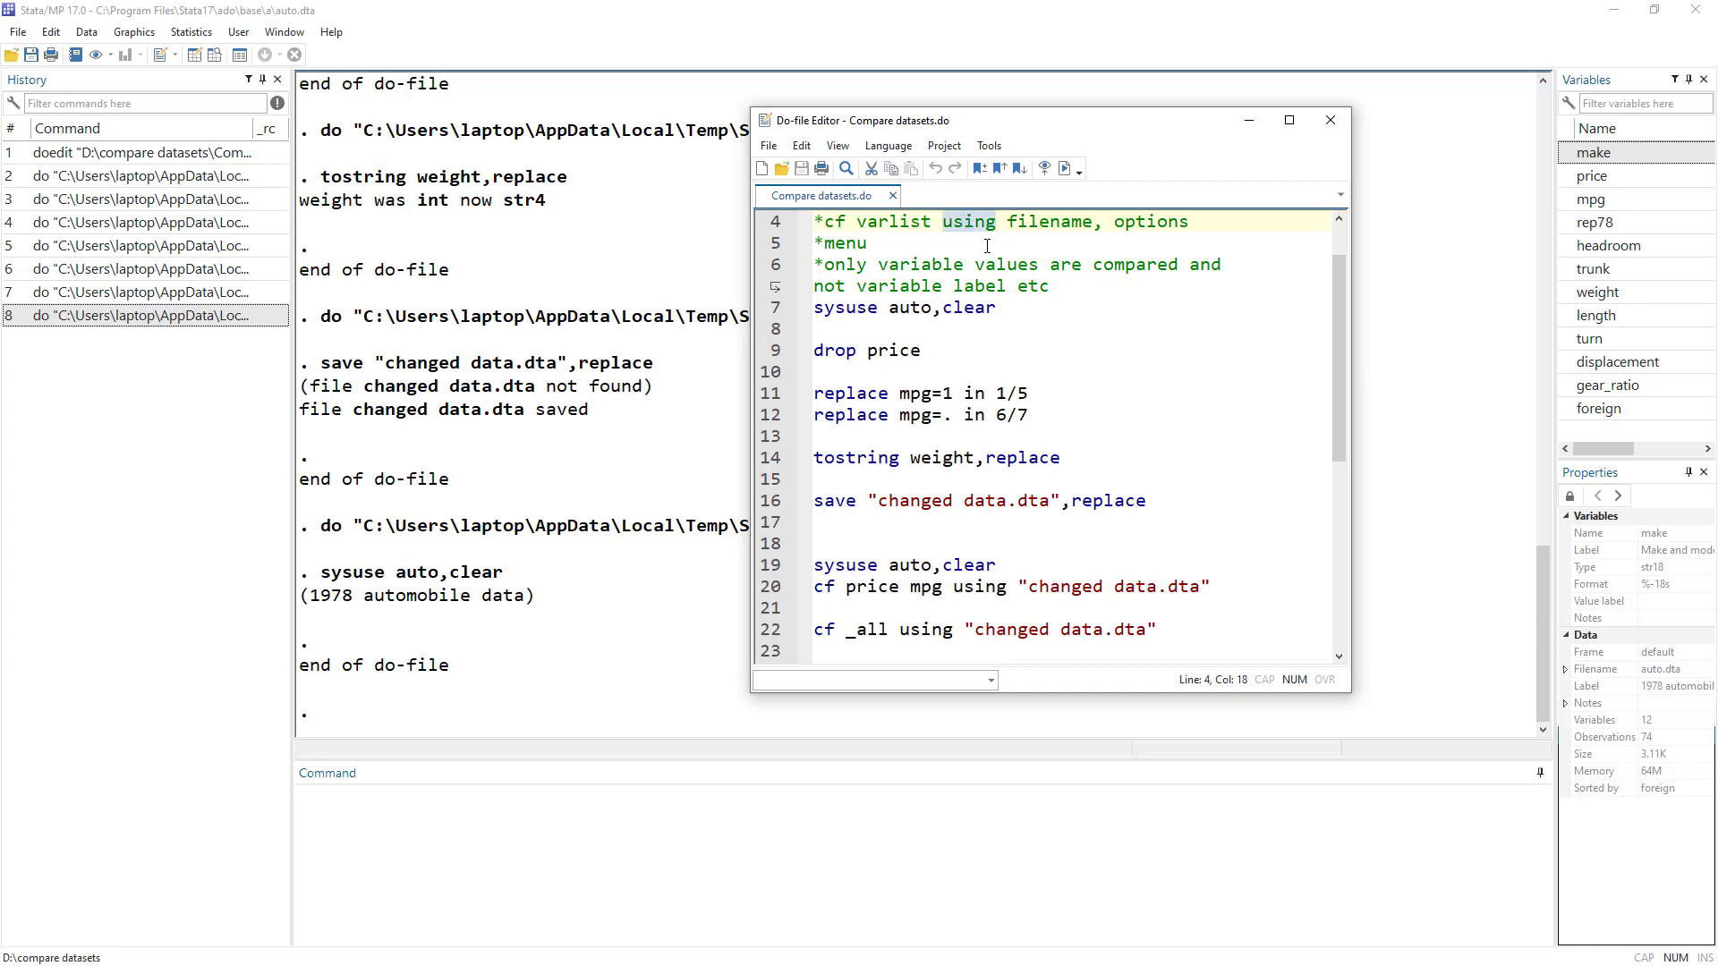
double_click(1012, 224)
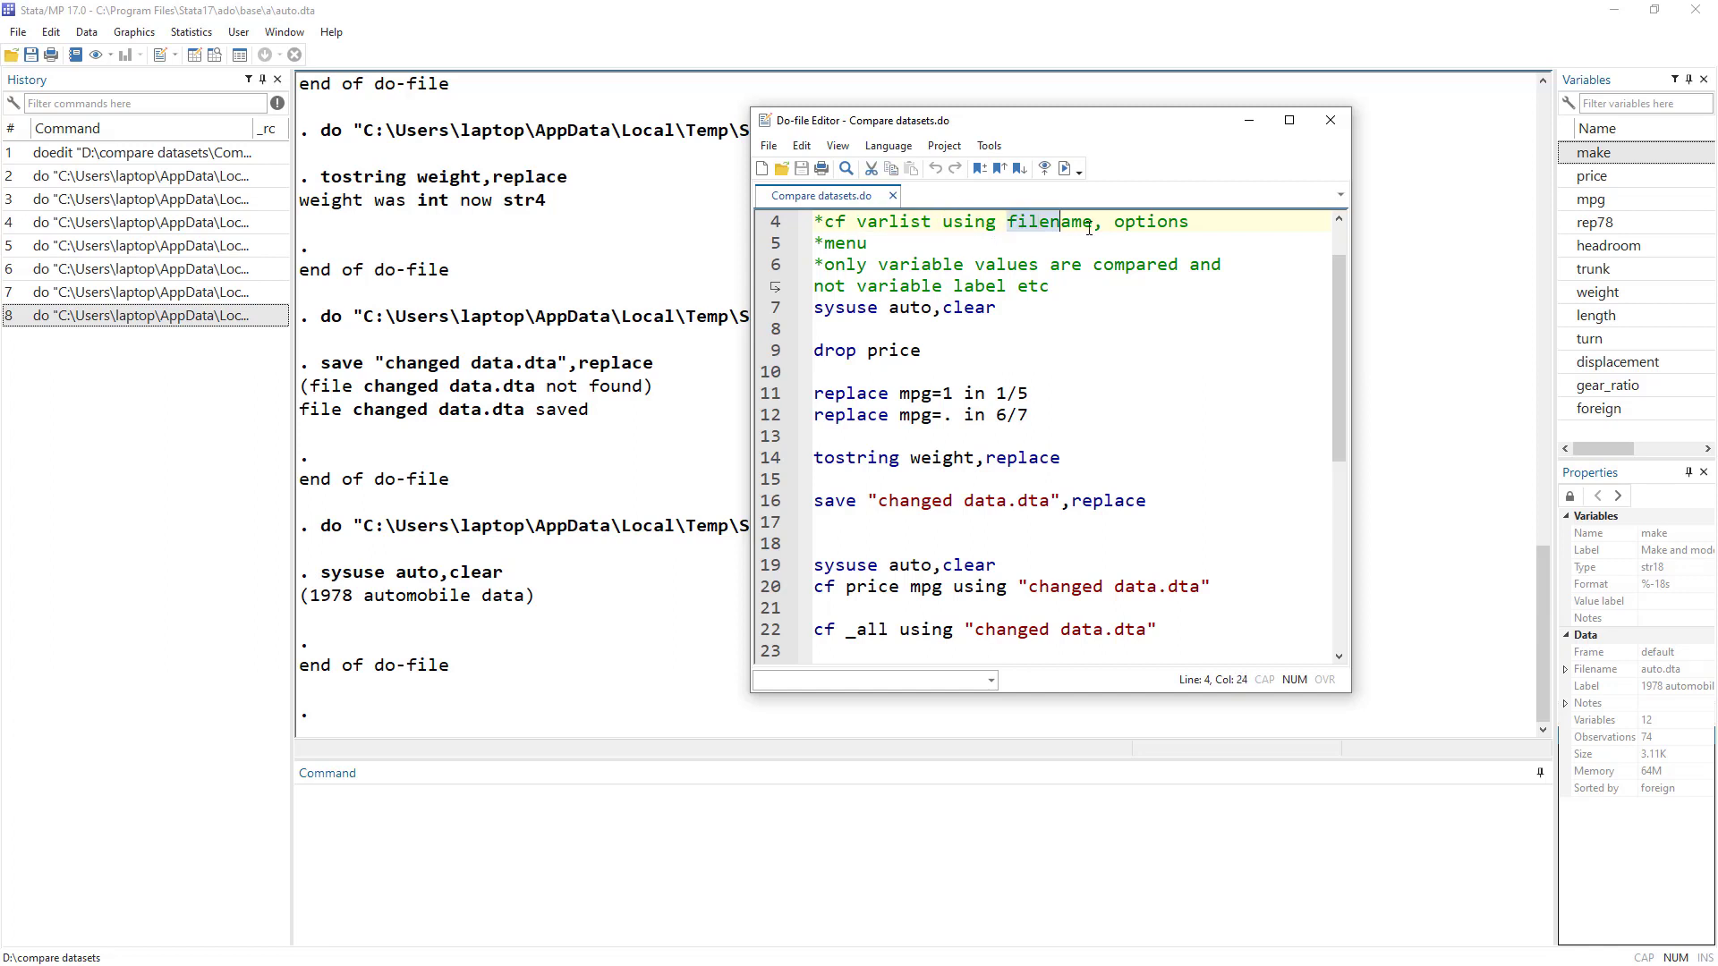
left_click_drag(1098, 224, 1192, 224)
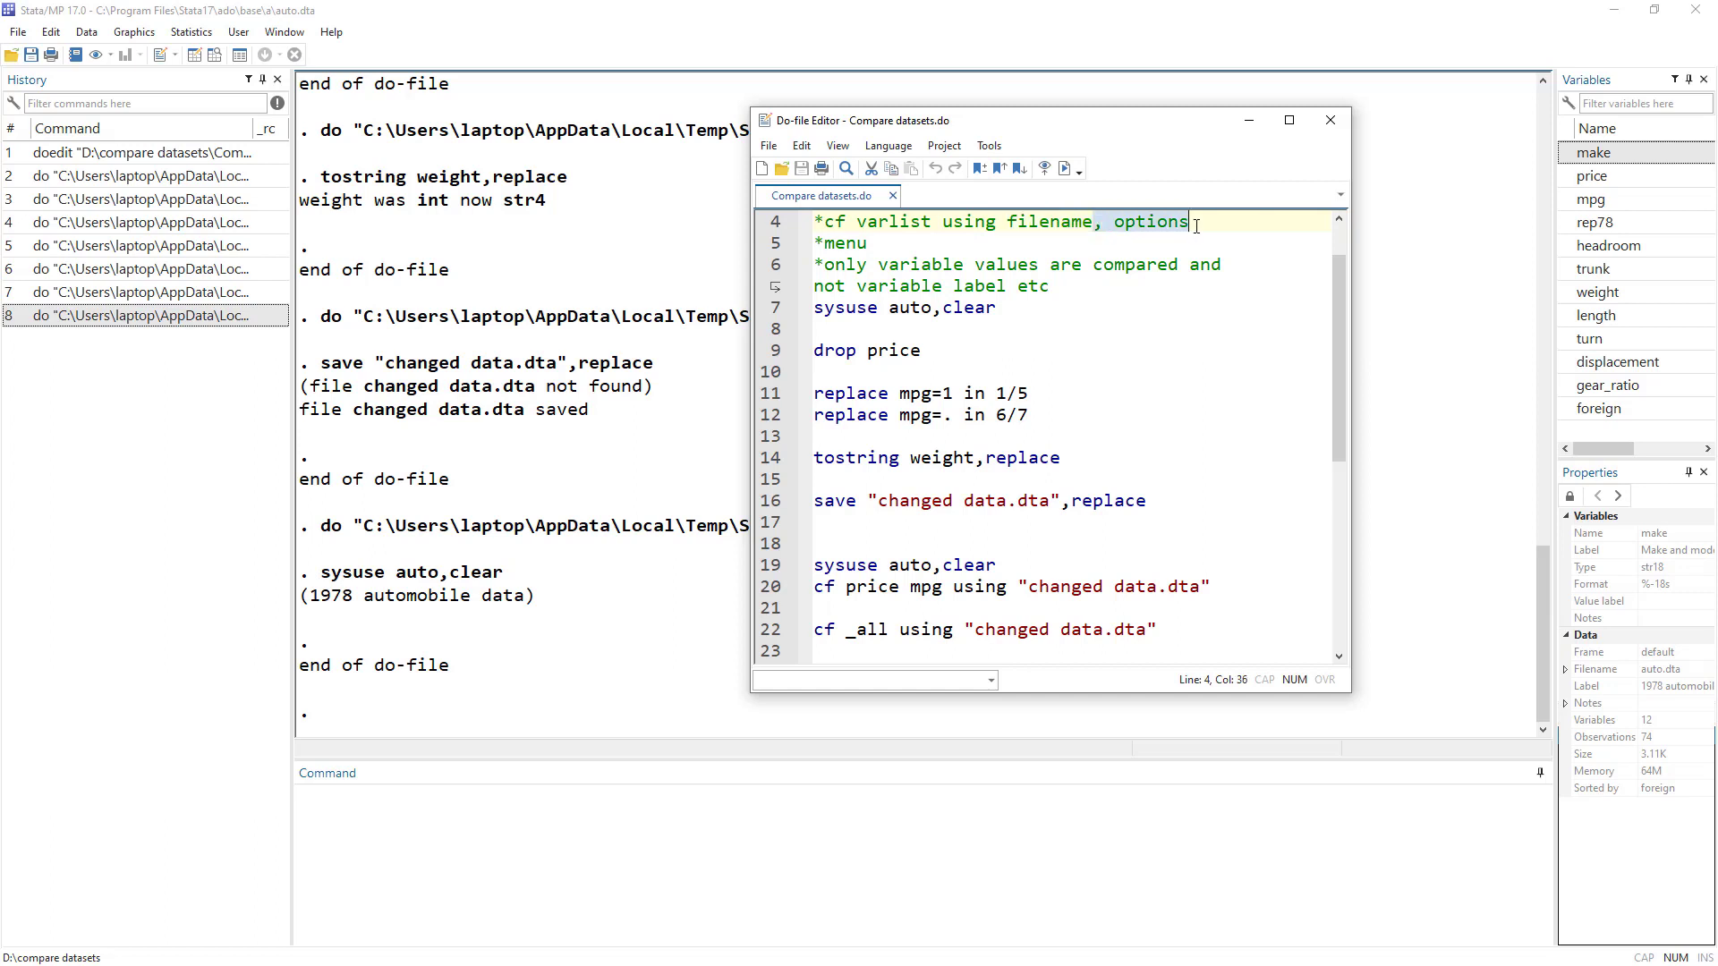
scroll(1058, 357, "down", 1)
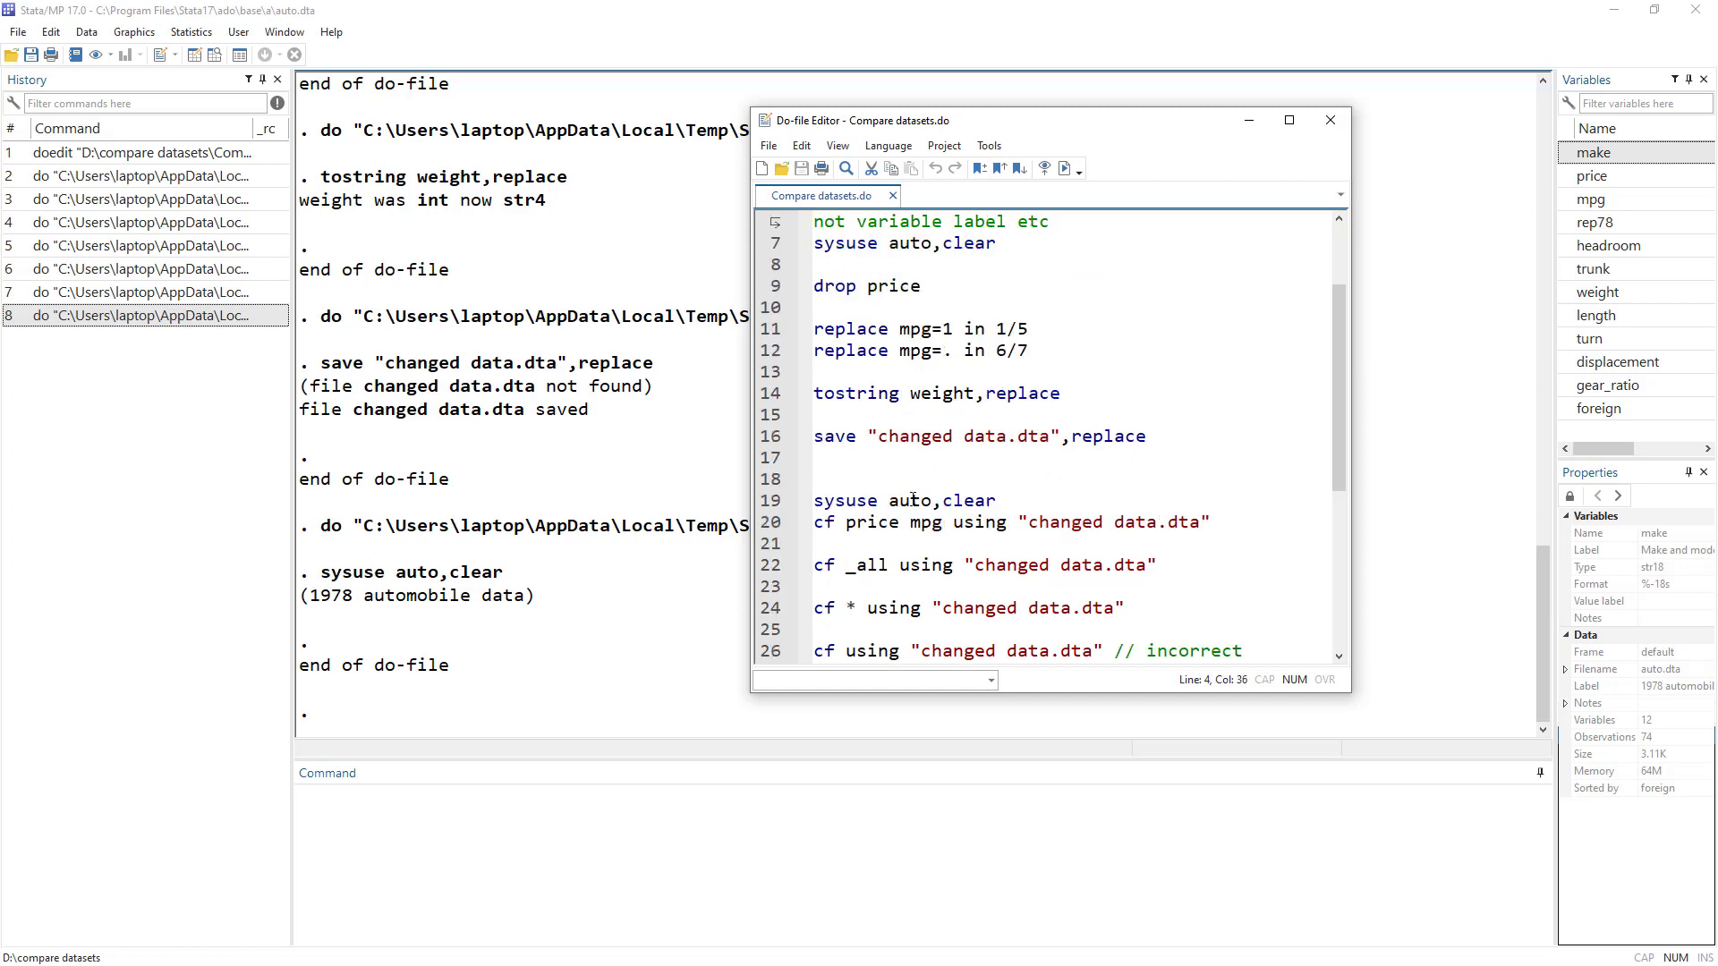
Run the line "cf price mpg using "changed data.dta"", move the do-file window off the results, and check them against the mpg replace lines
left_click_drag(817, 529, 957, 526)
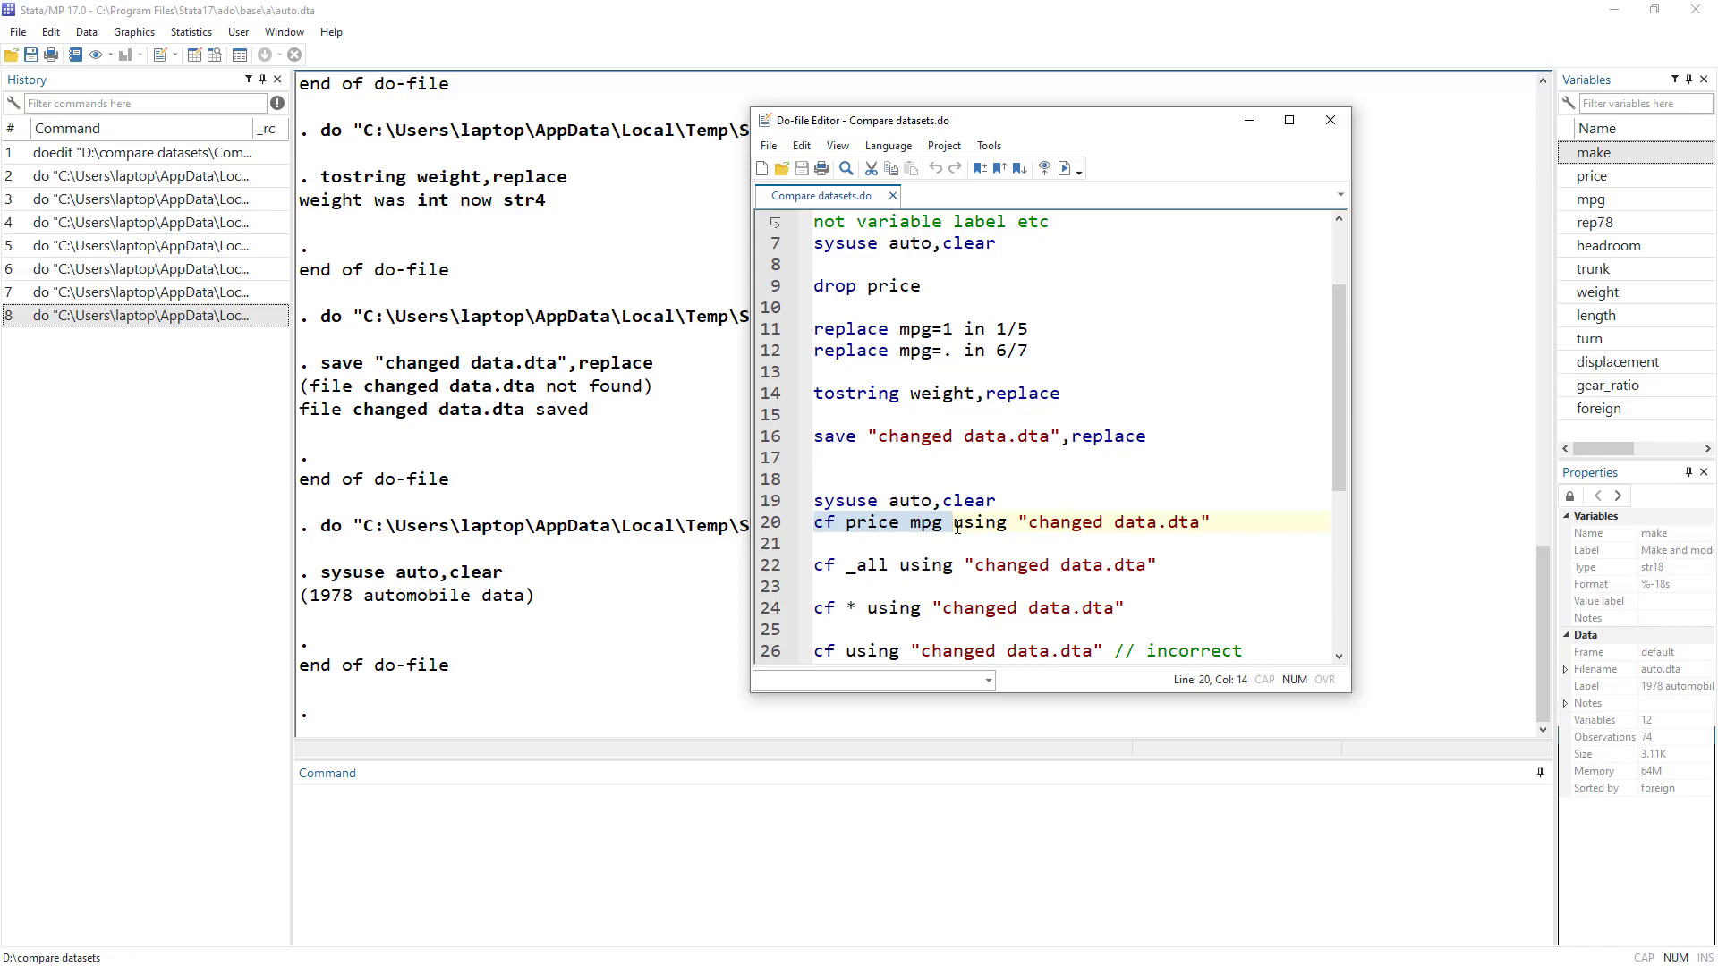
left_click(1007, 523)
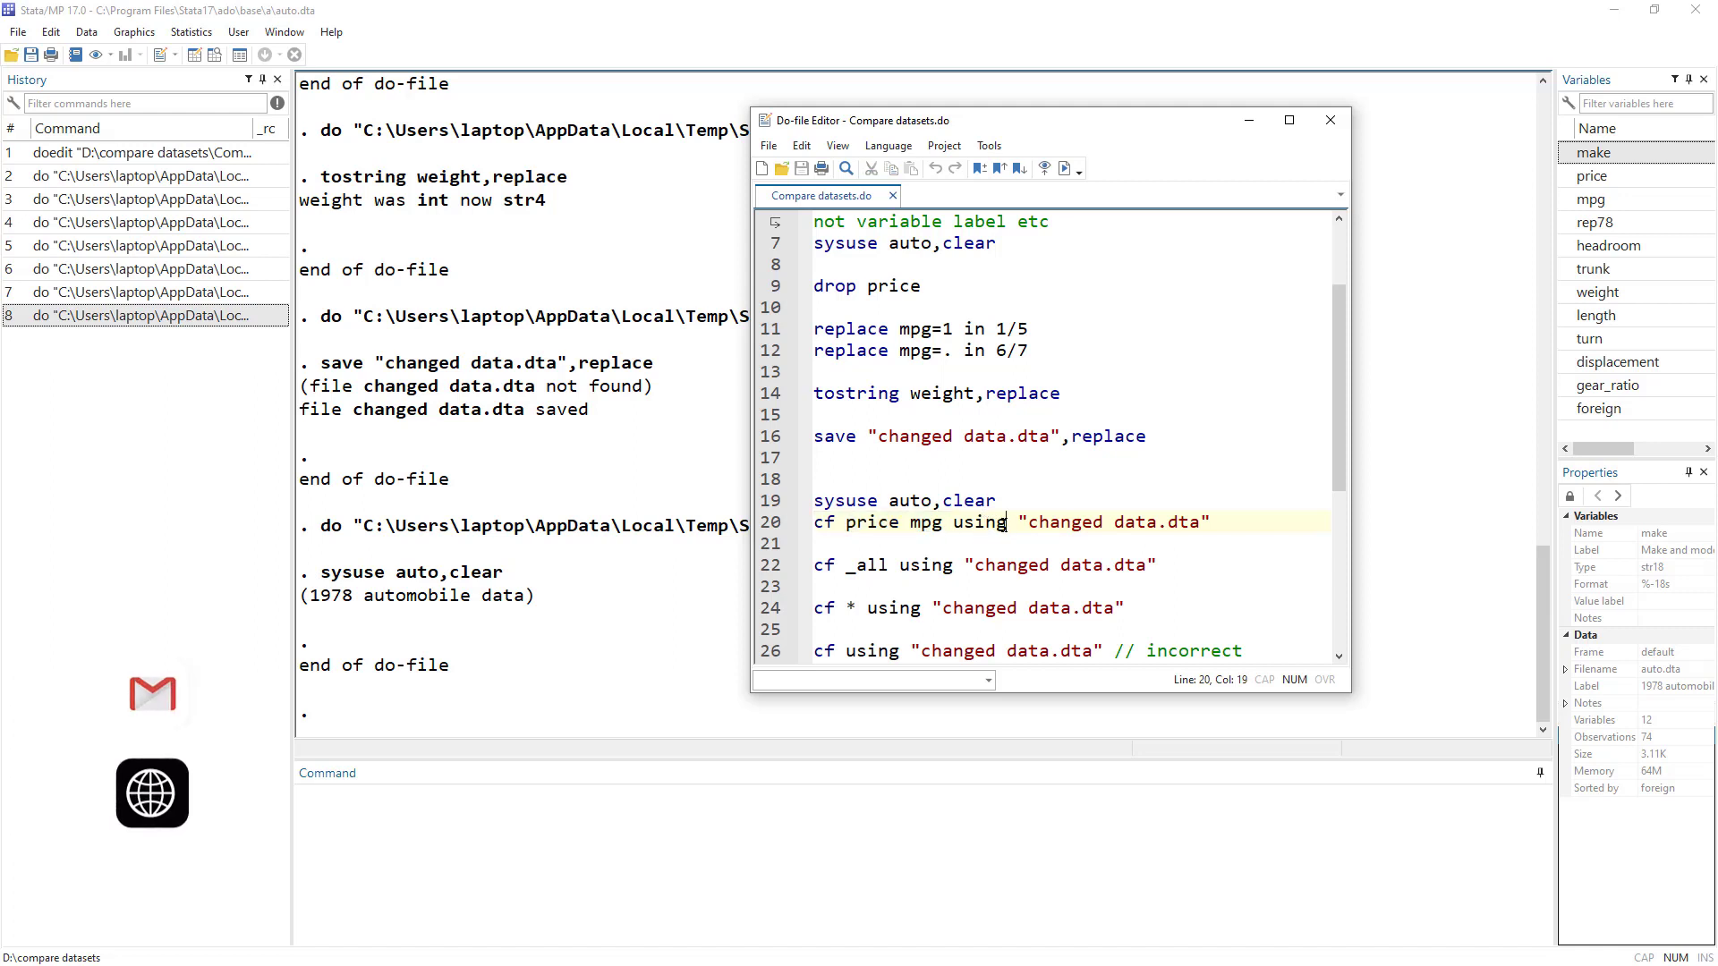
key("Home")
key("shift+End")
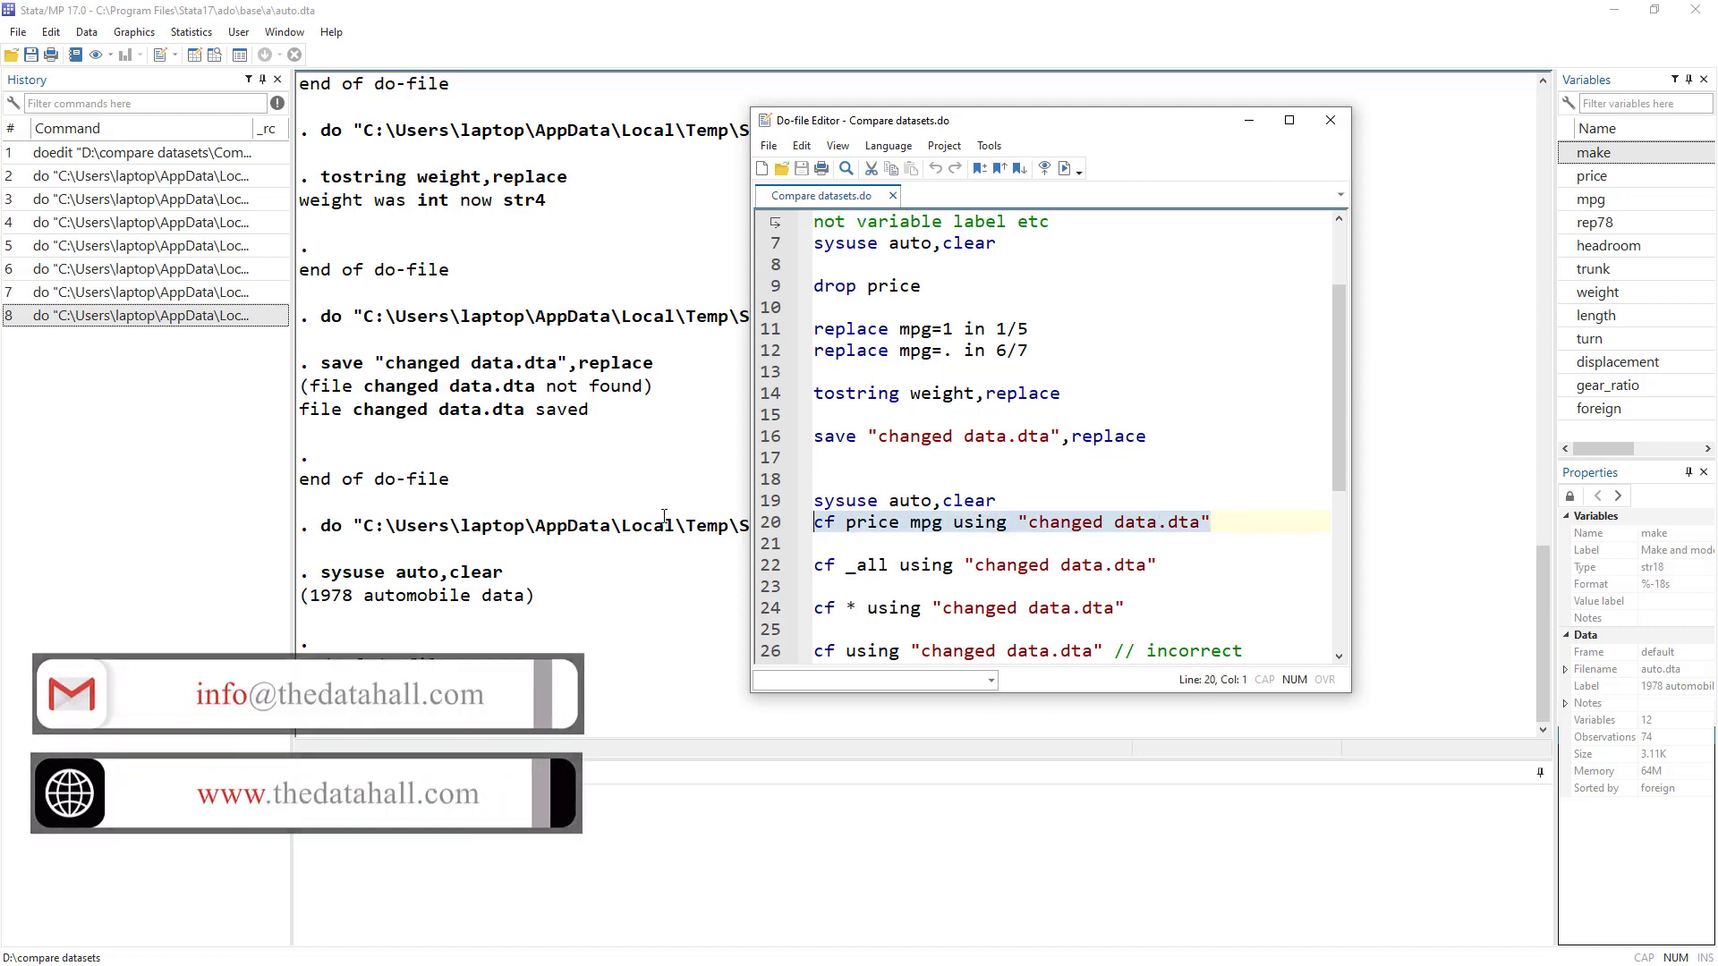
left_click(1065, 168)
left_click_drag(1029, 121, 1230, 118)
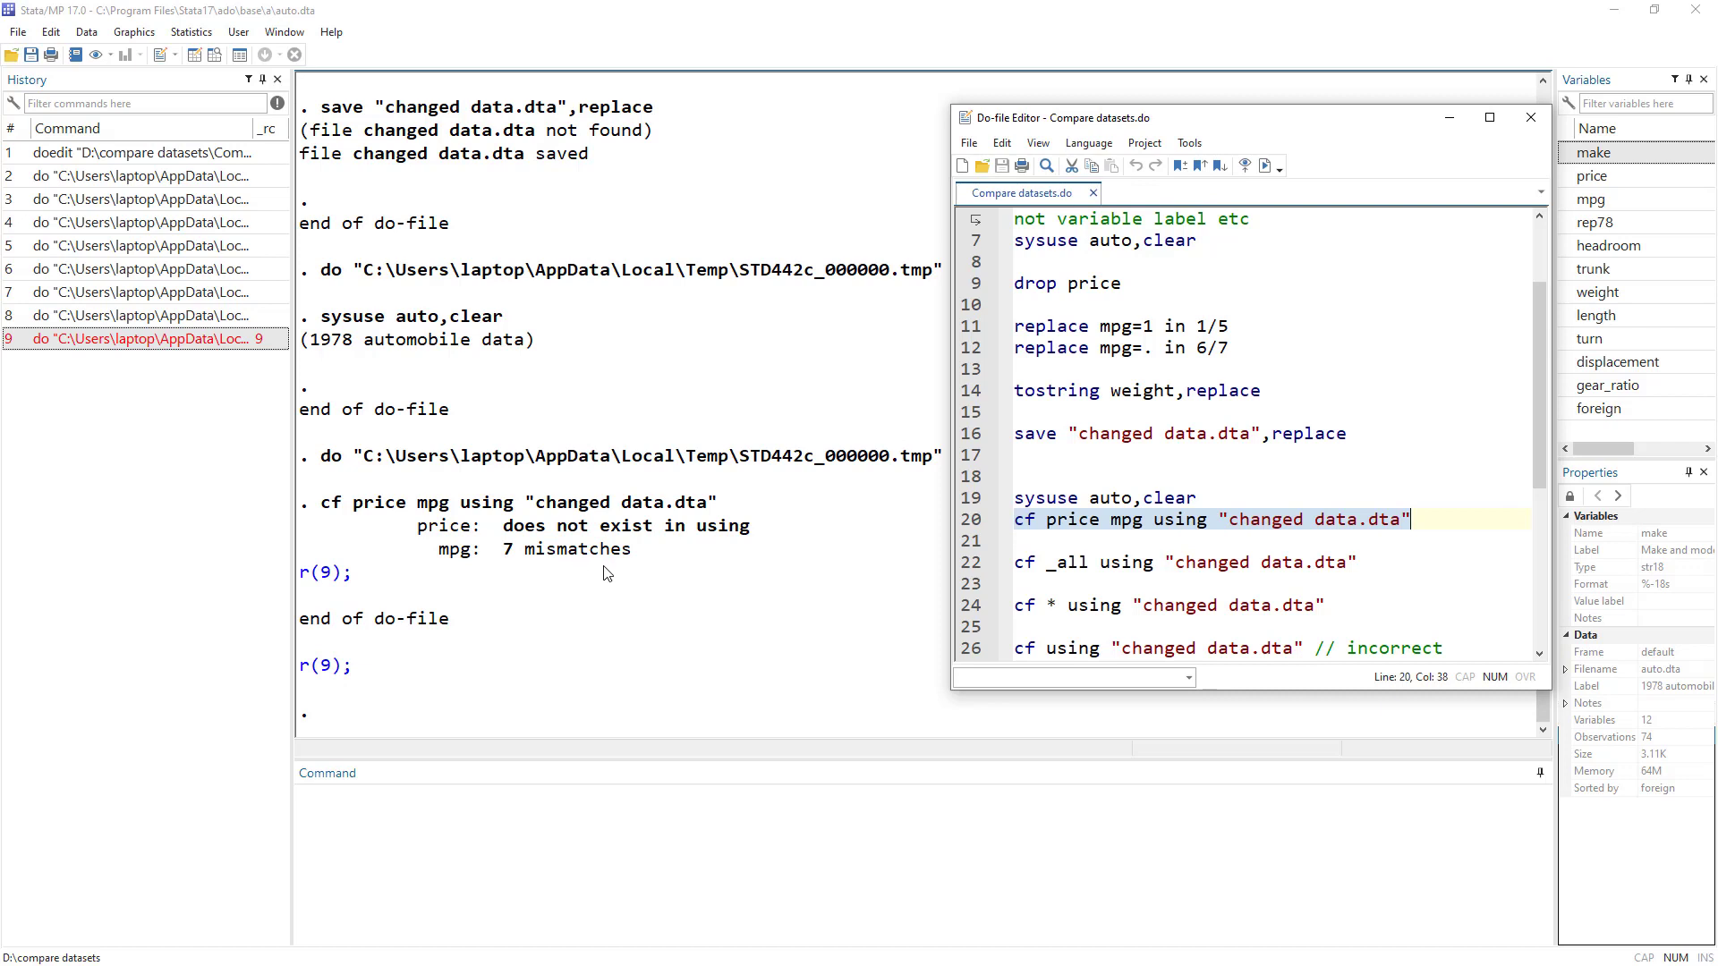
left_click_drag(1229, 349, 1185, 326)
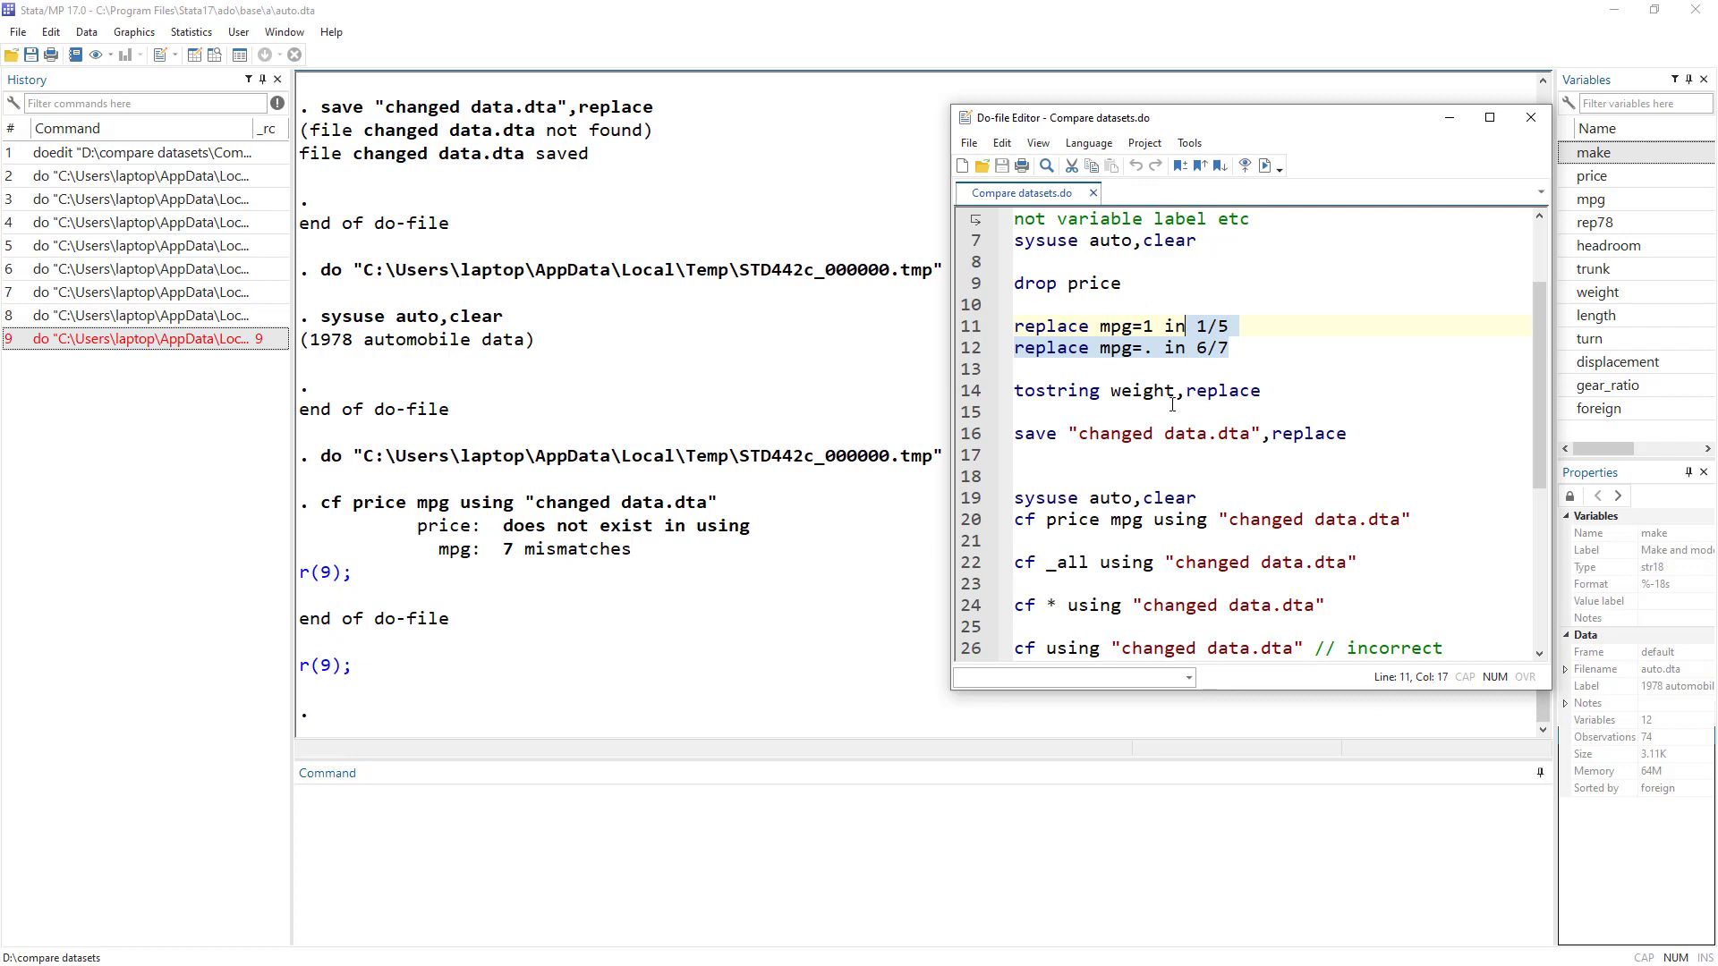
Compare all variables with the modified dataset by running the line "cf _all using "changed data.dta""
scroll(1172, 404, "down", 1)
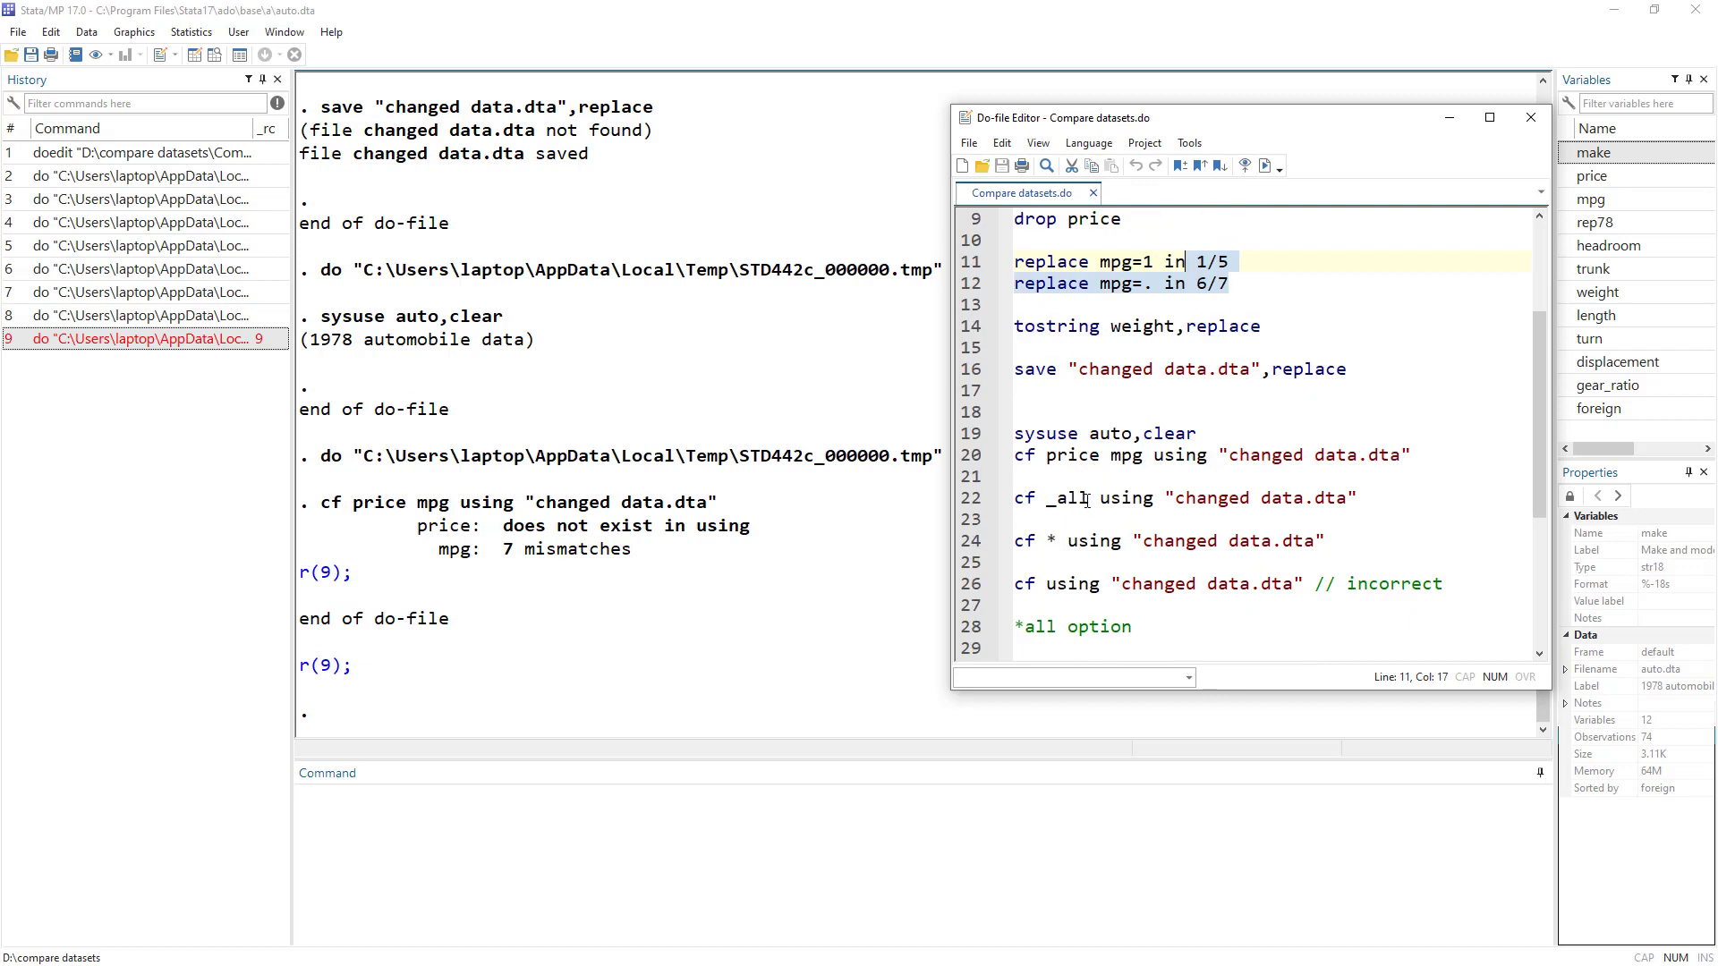
left_click_drag(1087, 500, 1046, 542)
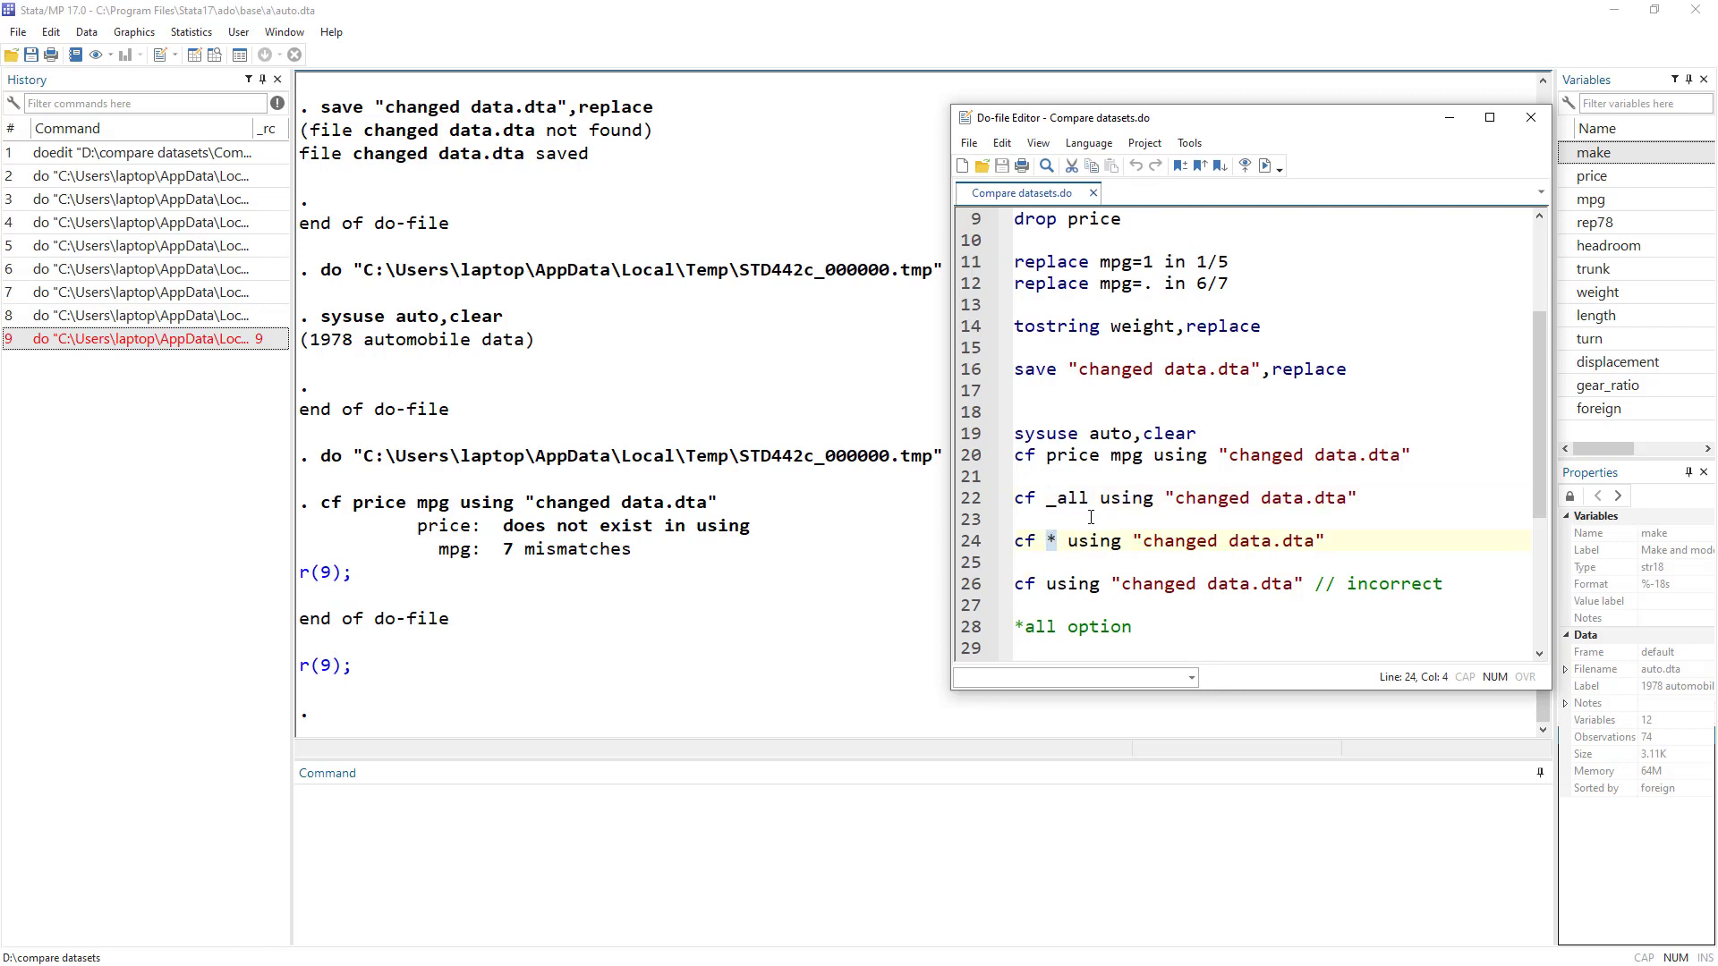
key("Right")
left_click_drag(1046, 454, 1058, 498)
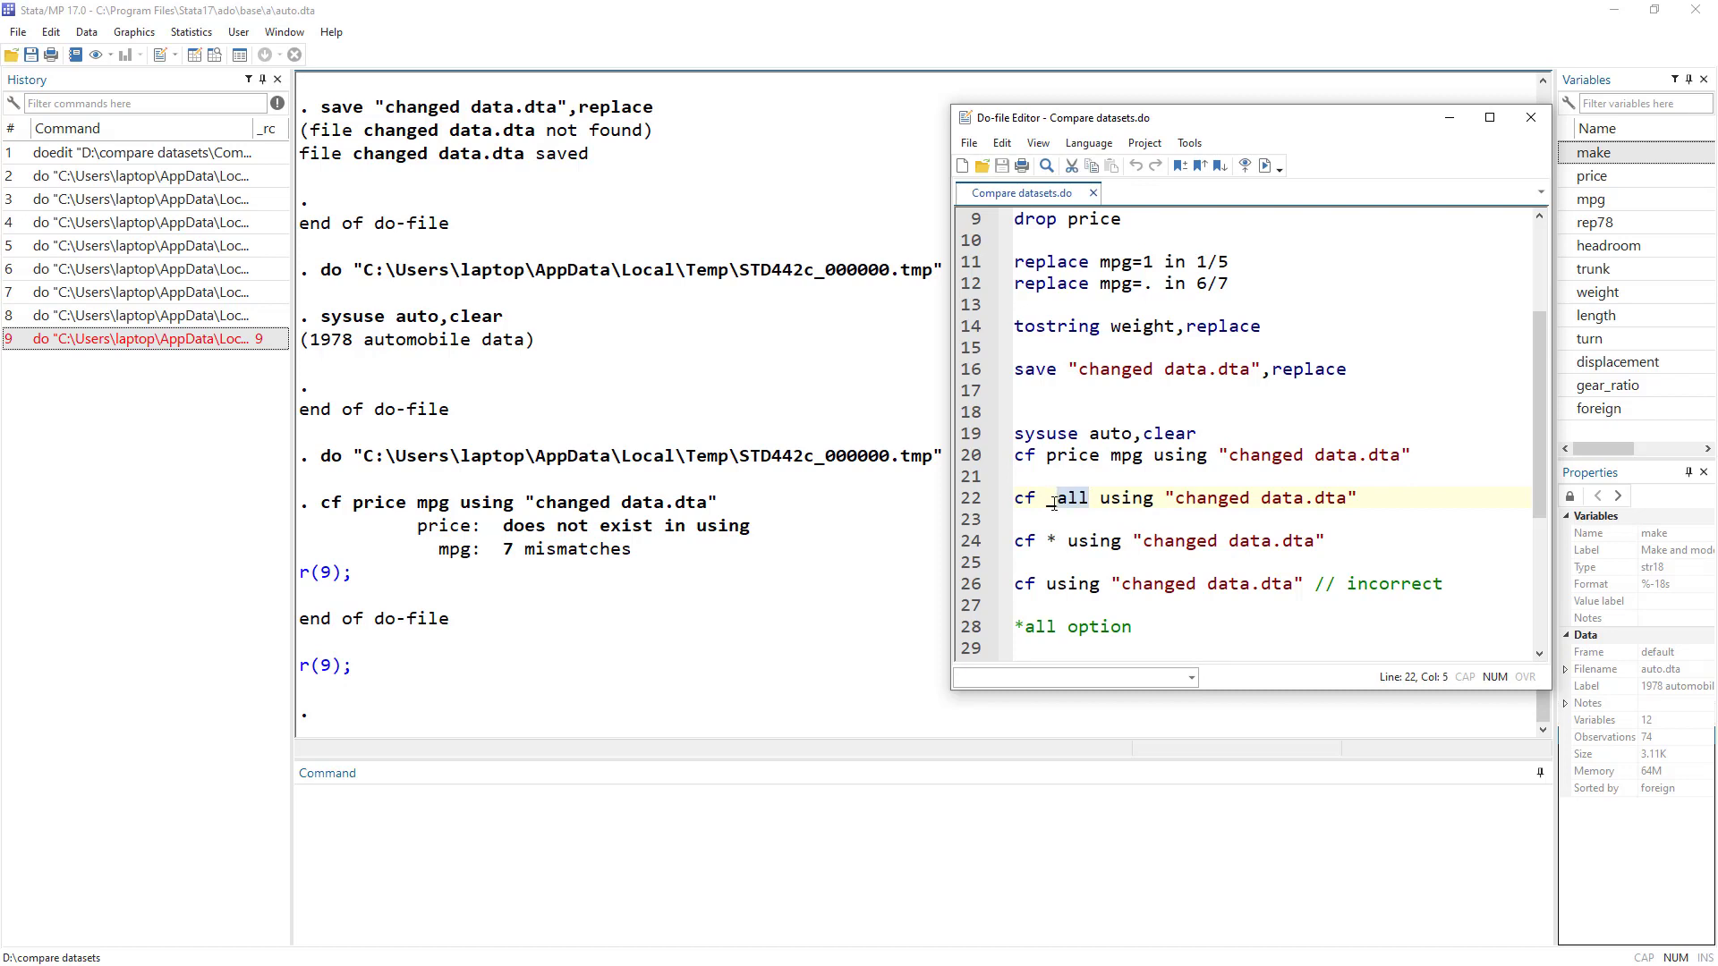
left_click(966, 506)
left_click(1264, 165)
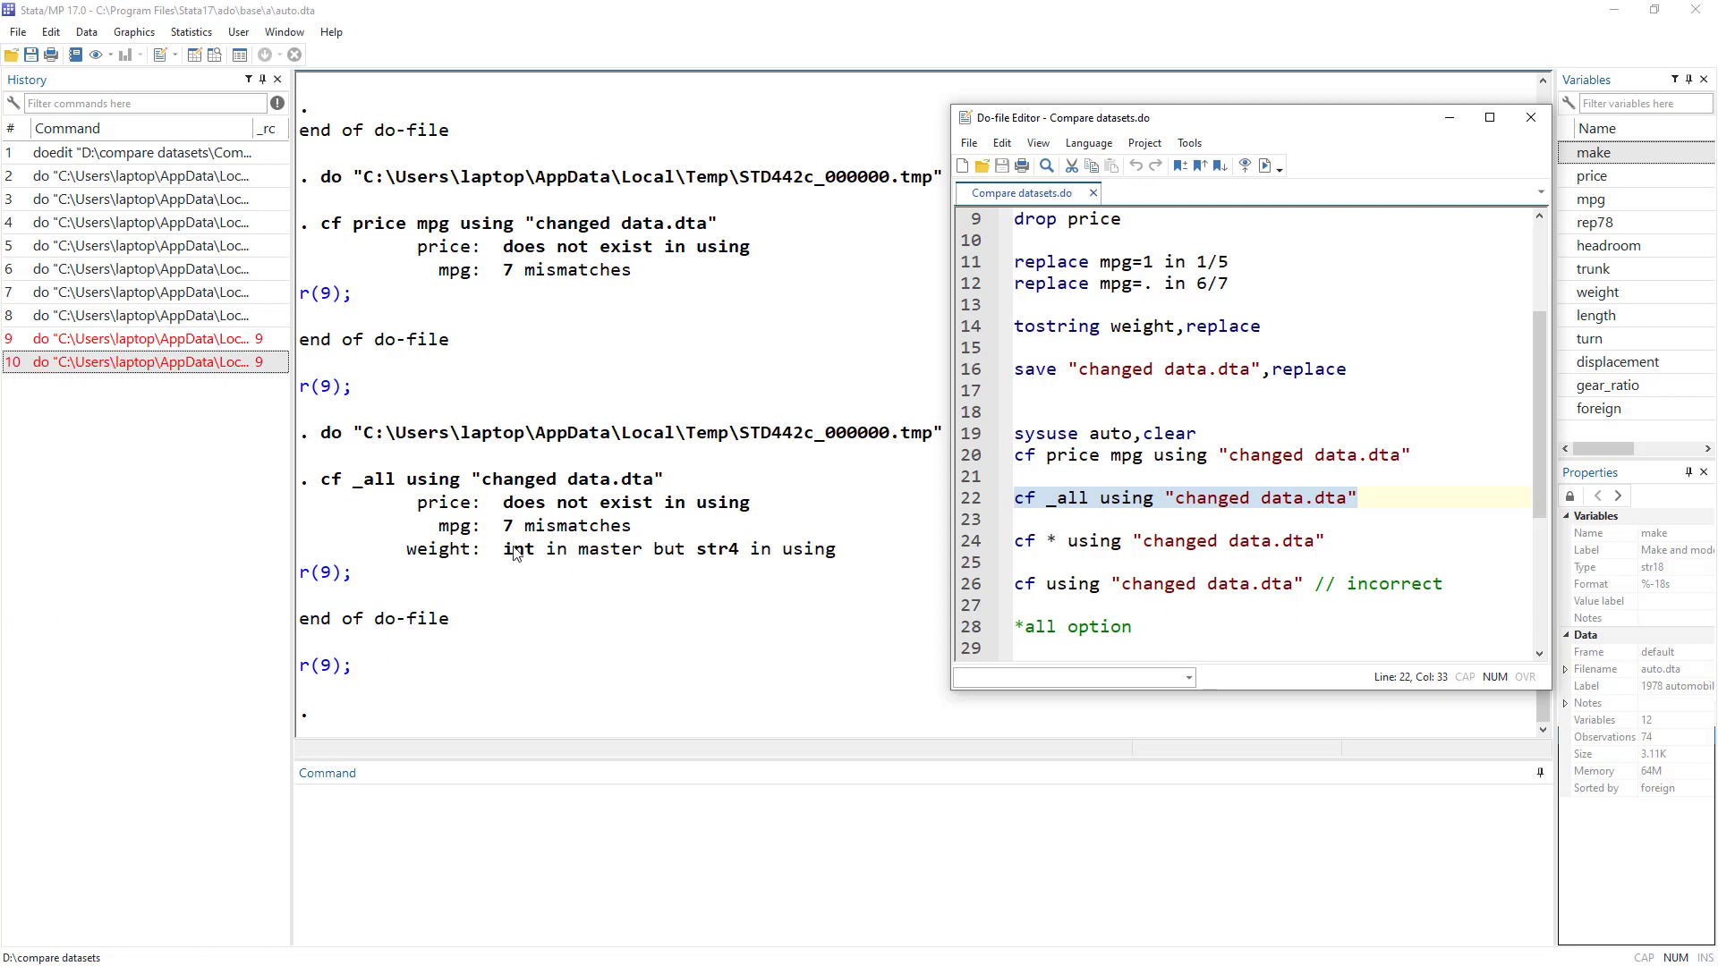
Examine the price, mpg and weight lines of the cf _all results, checking weight's storage type and the tostring line
left_click_drag(410, 503, 667, 528)
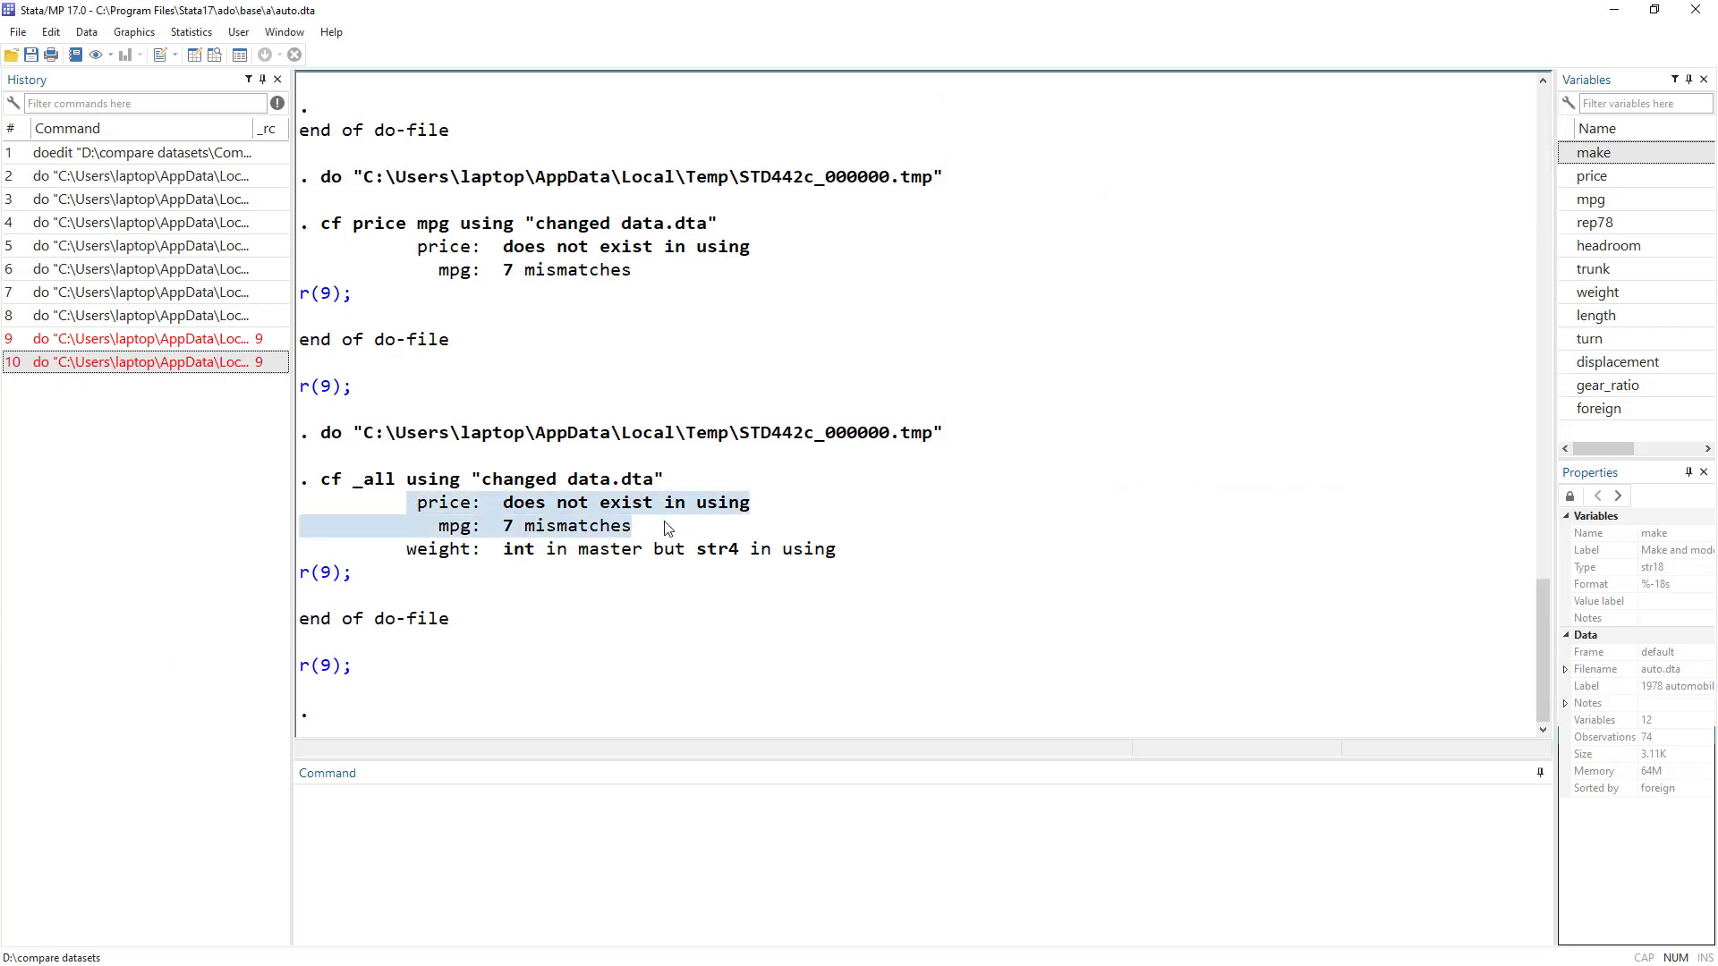
left_click_drag(396, 552, 859, 548)
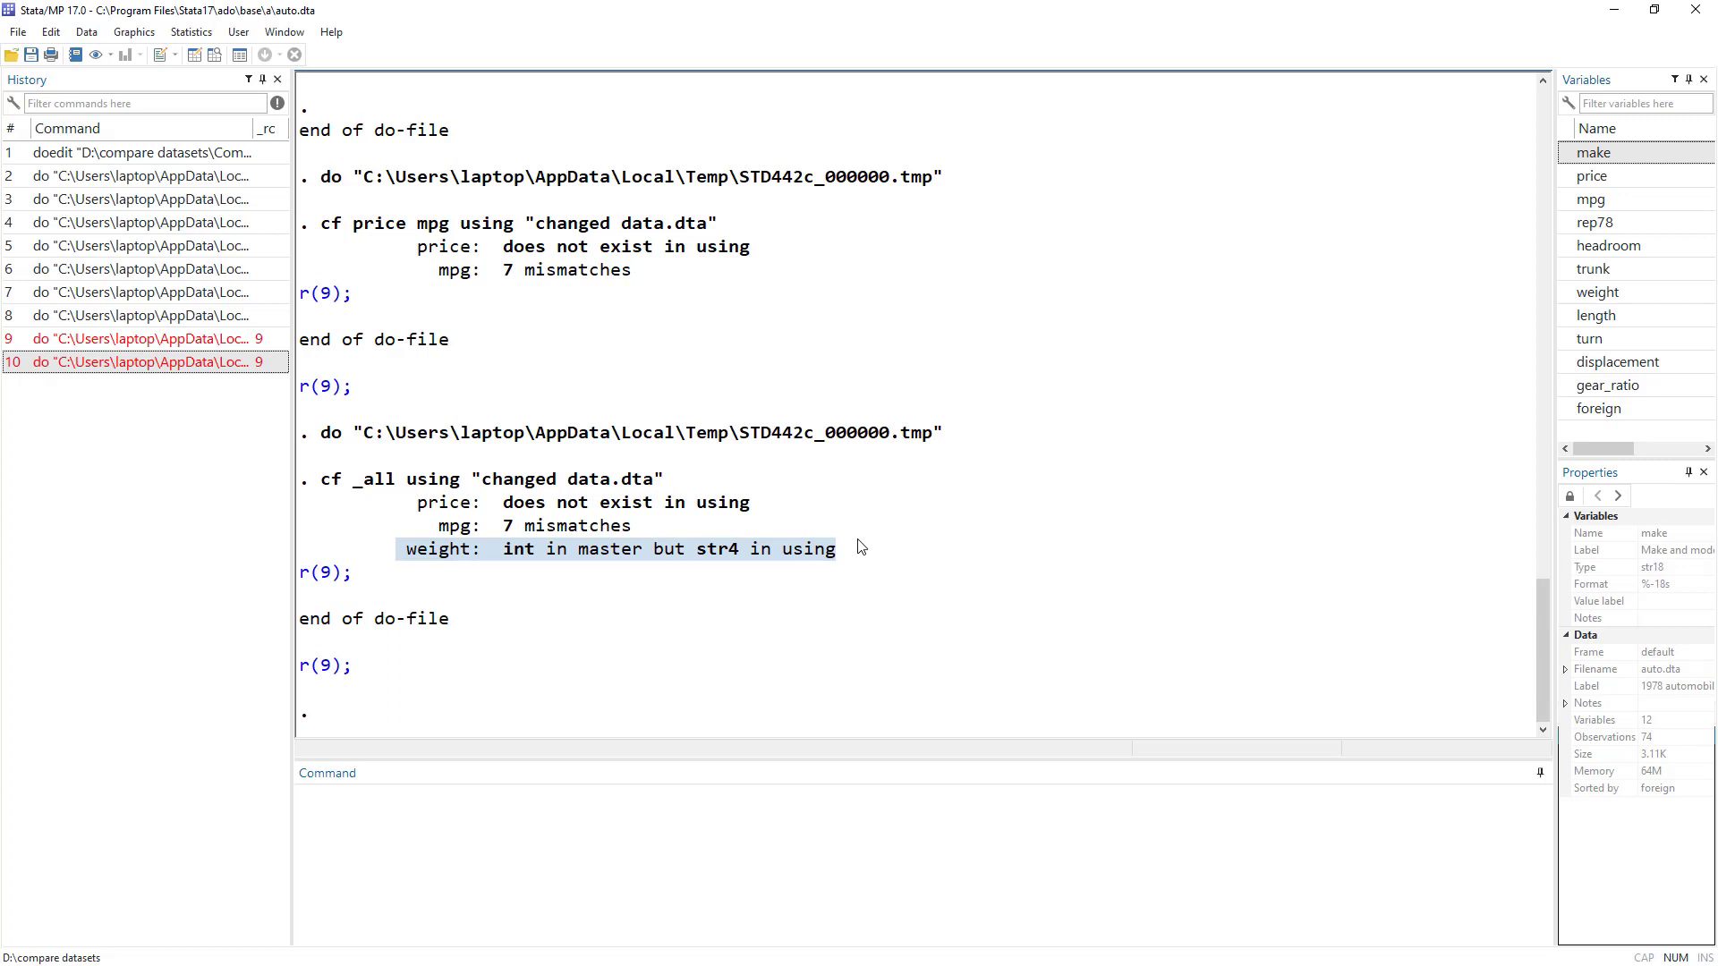
left_click(508, 555)
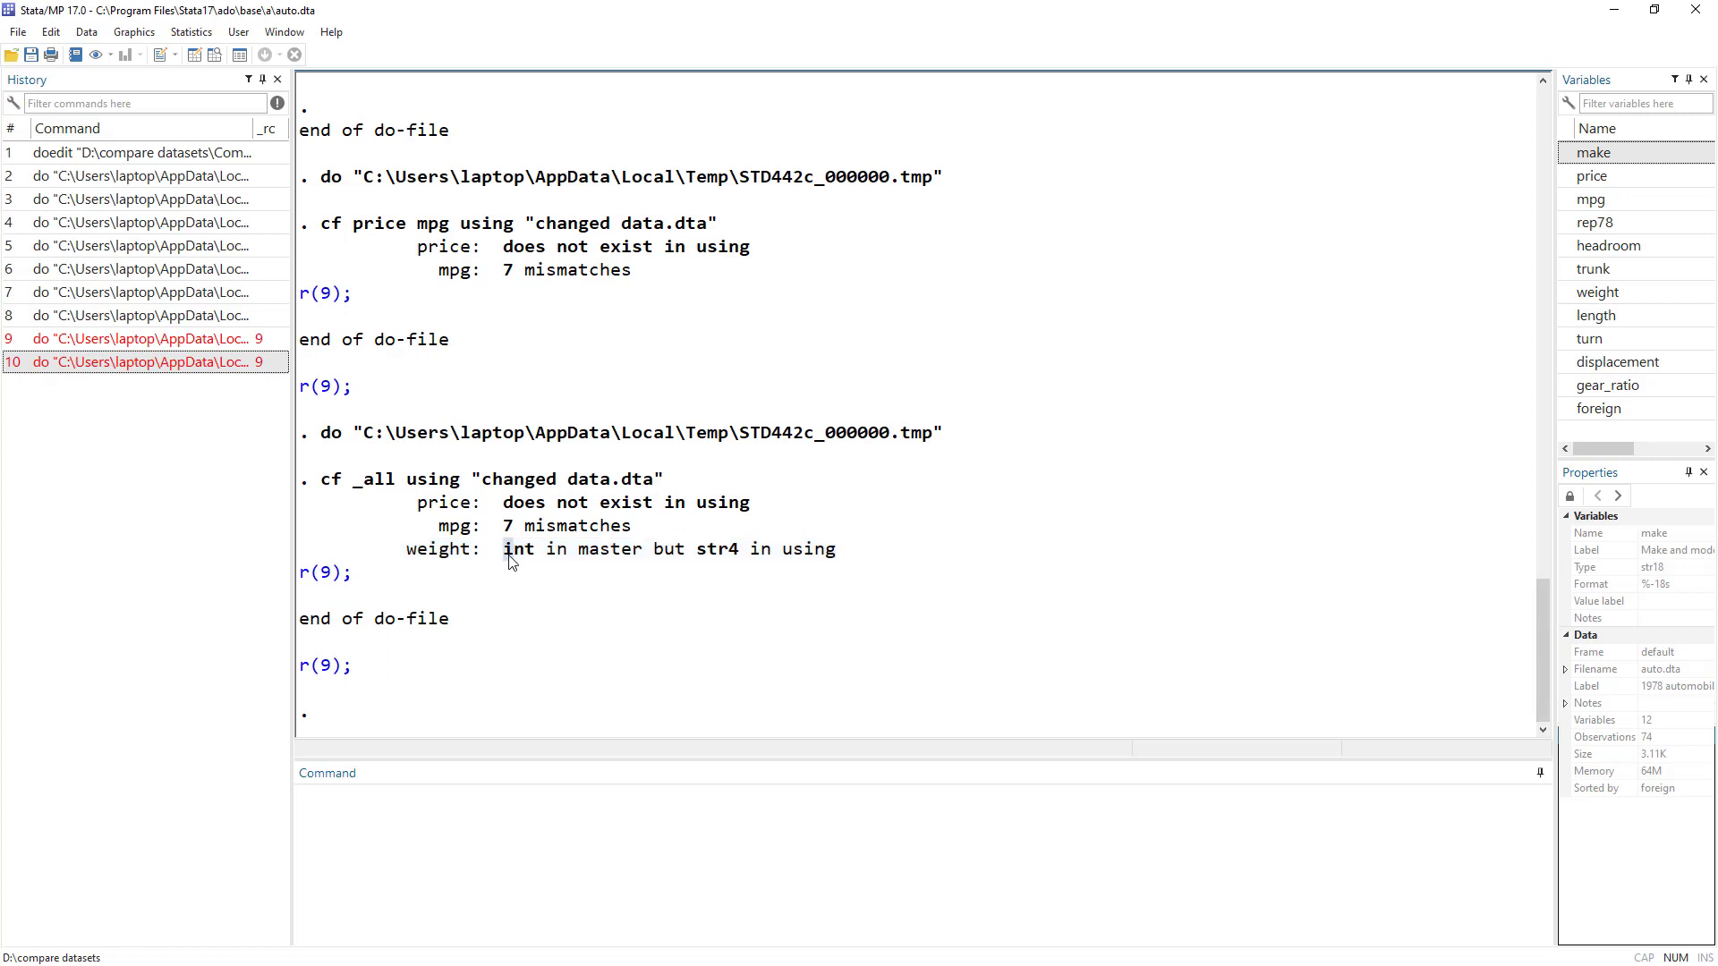
left_click(512, 559)
left_click(1611, 295)
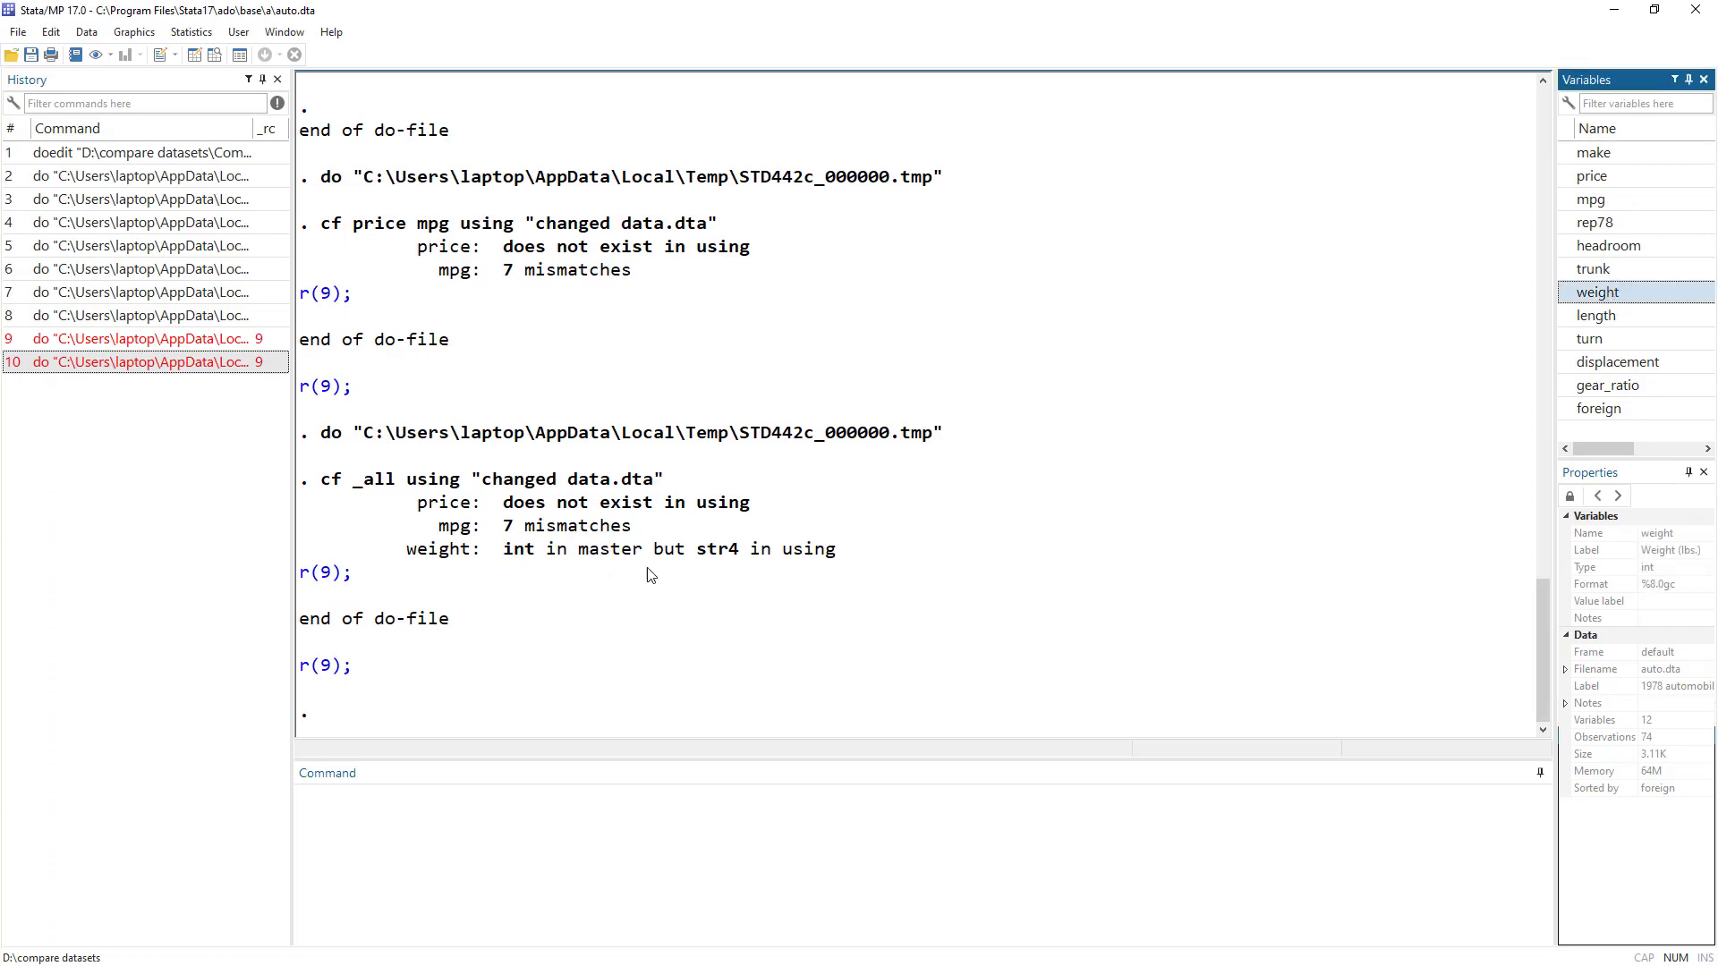
left_click_drag(697, 560, 754, 563)
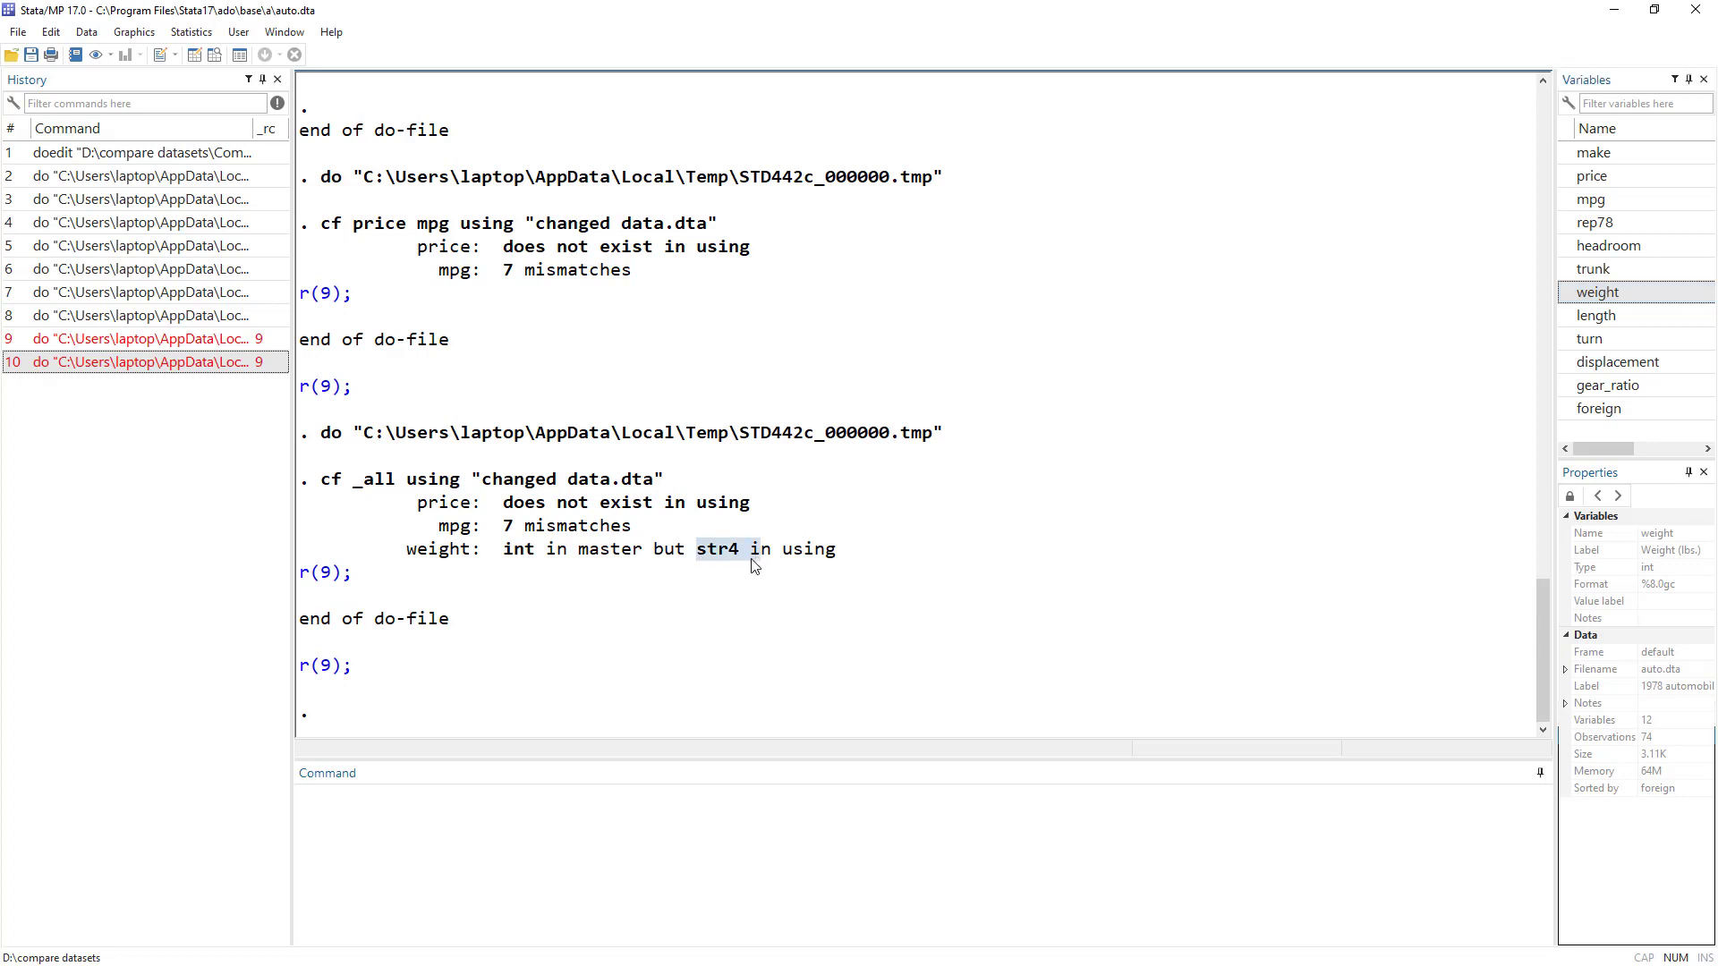
key("alt+Tab")
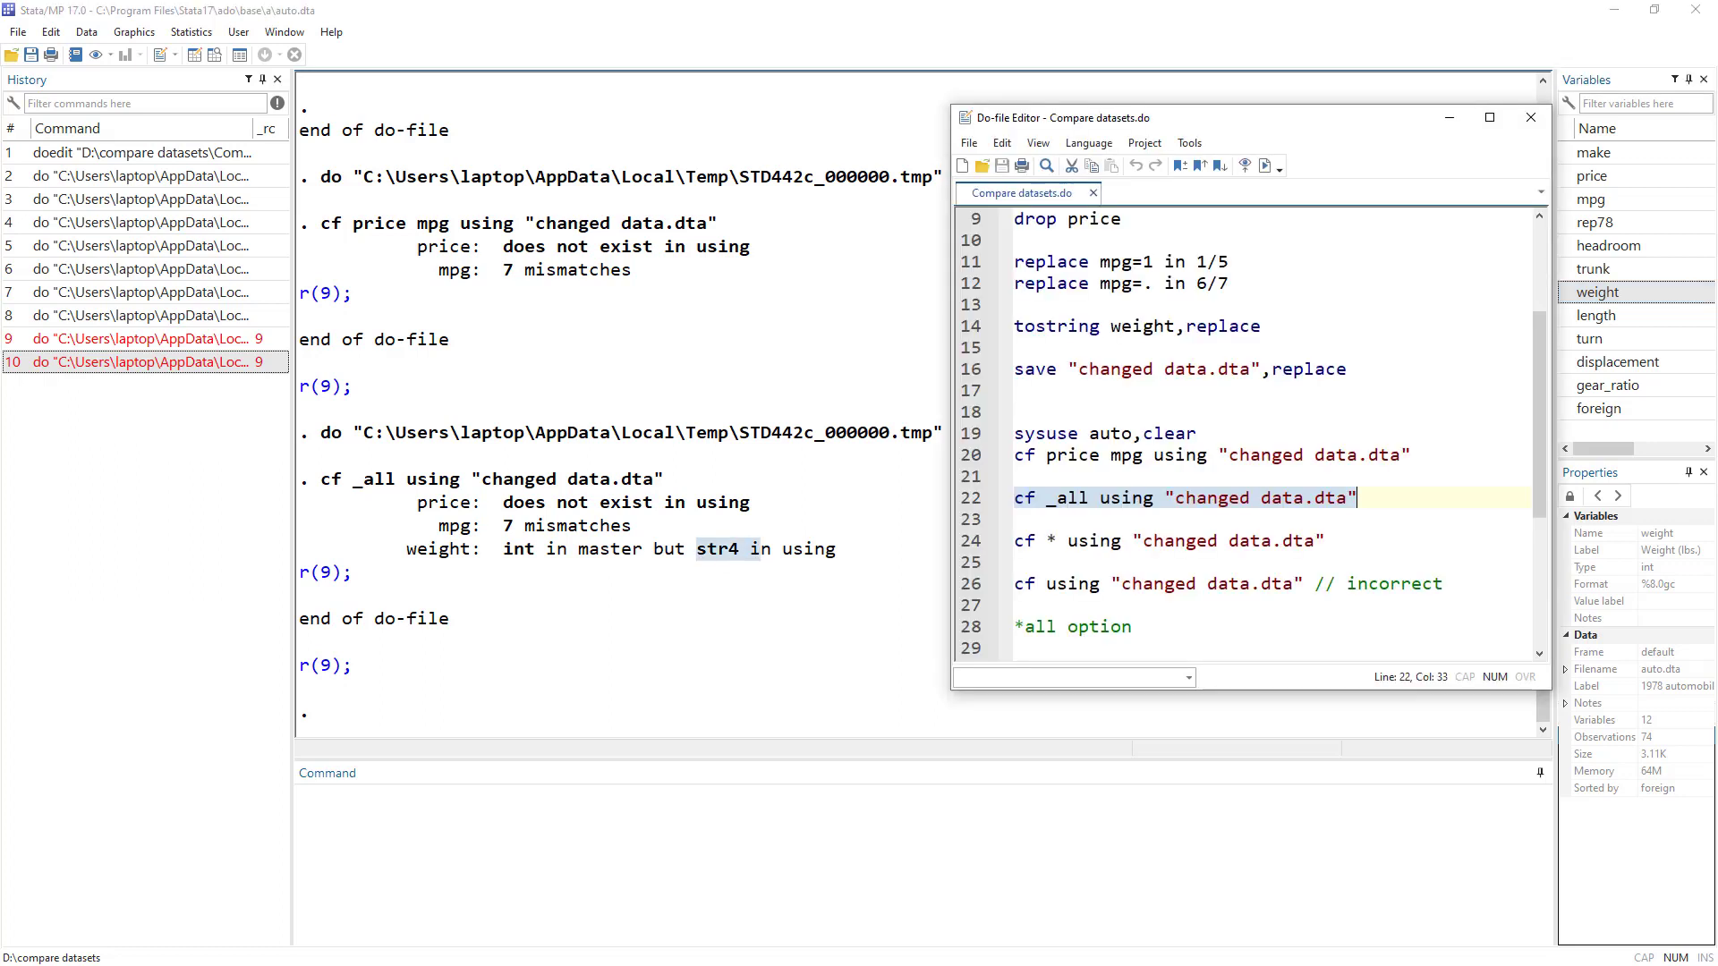
left_click(1018, 326)
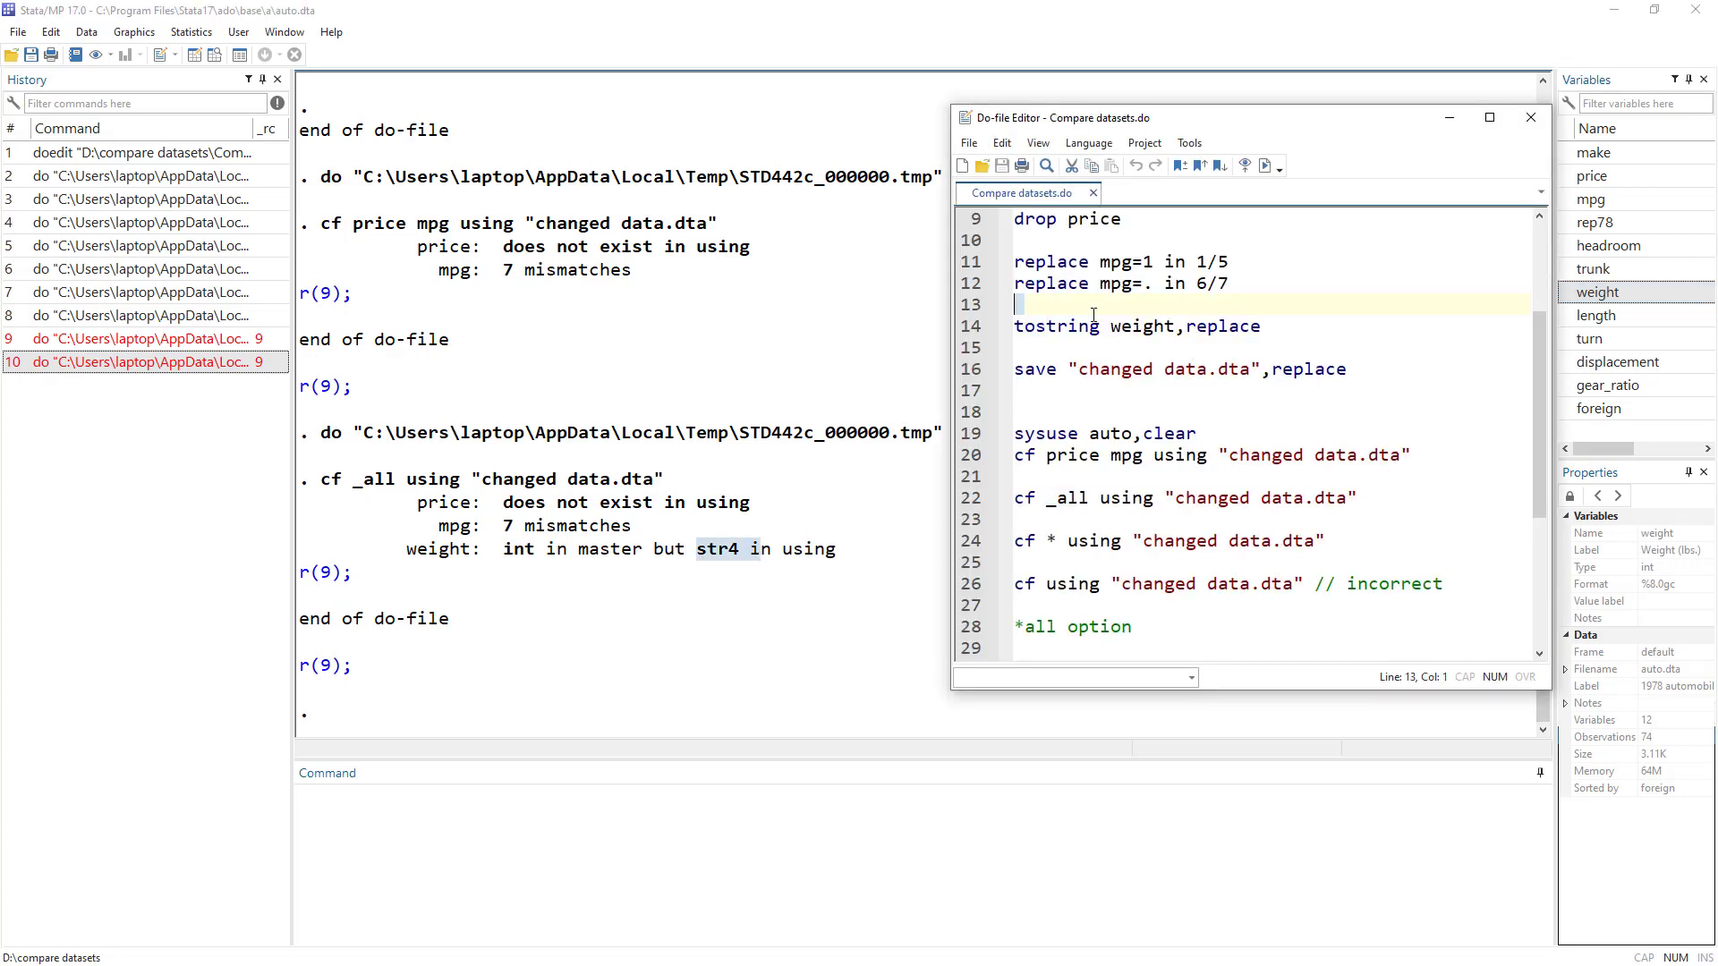
double_click(1017, 326)
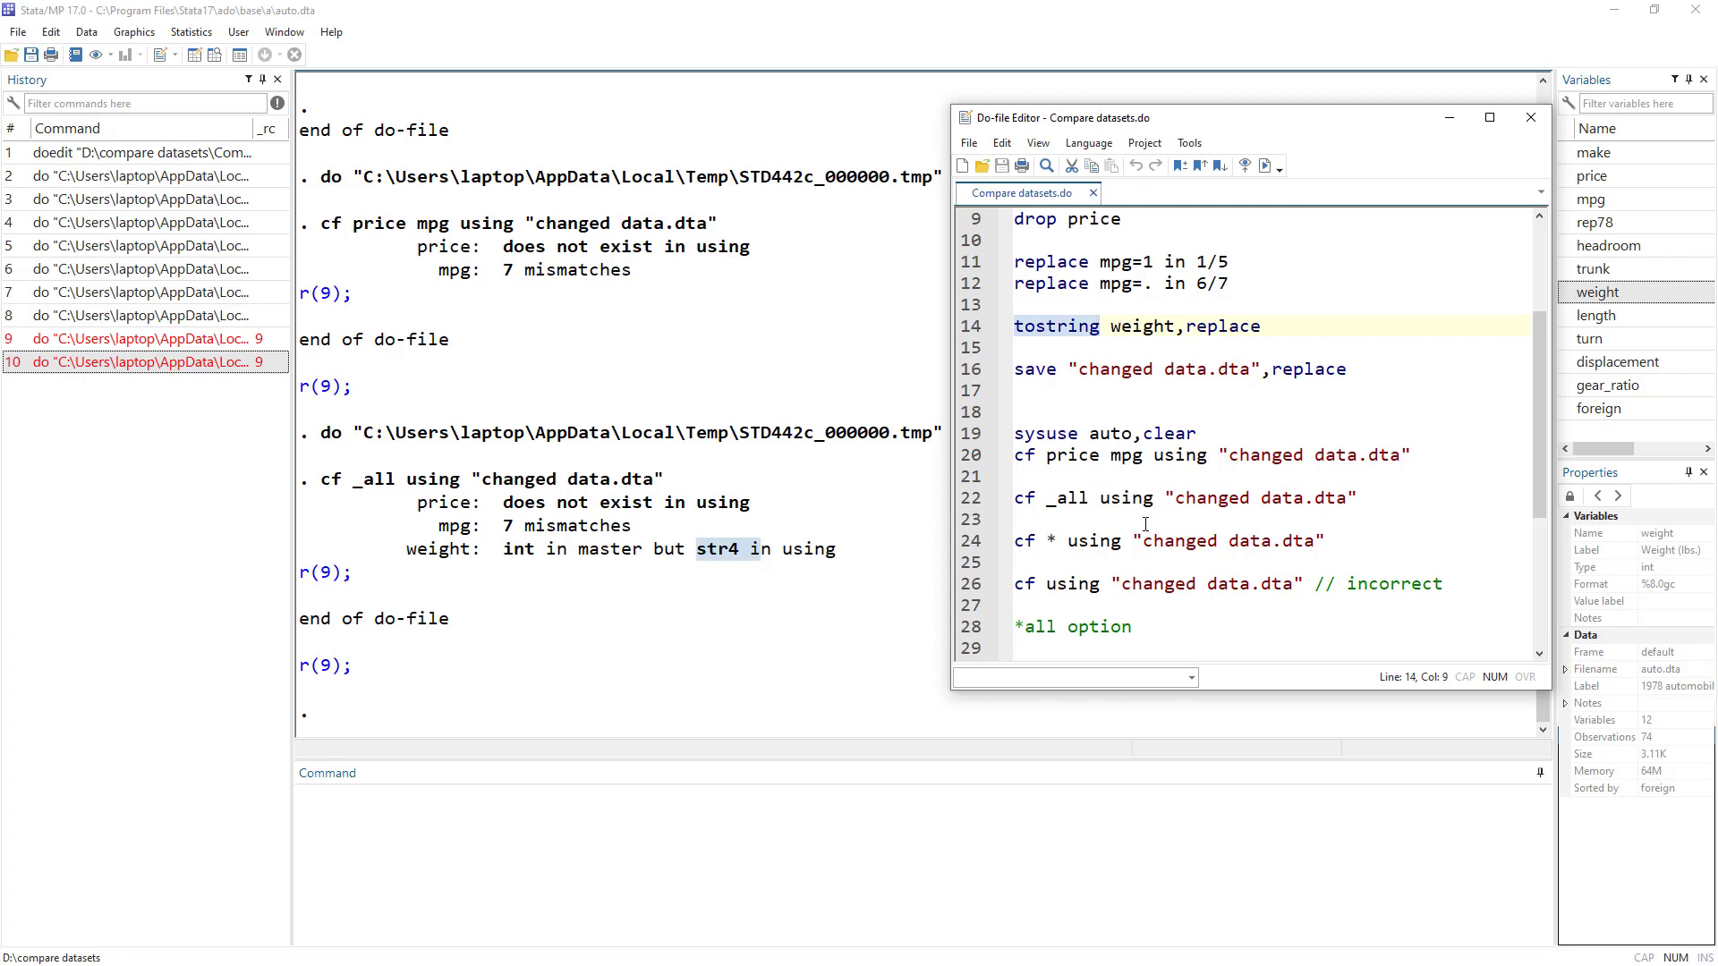
Run the line "cf * using "changed data.dta"", and try the cf line marked incorrect that has no variable list
left_click(962, 542)
left_click(1266, 167)
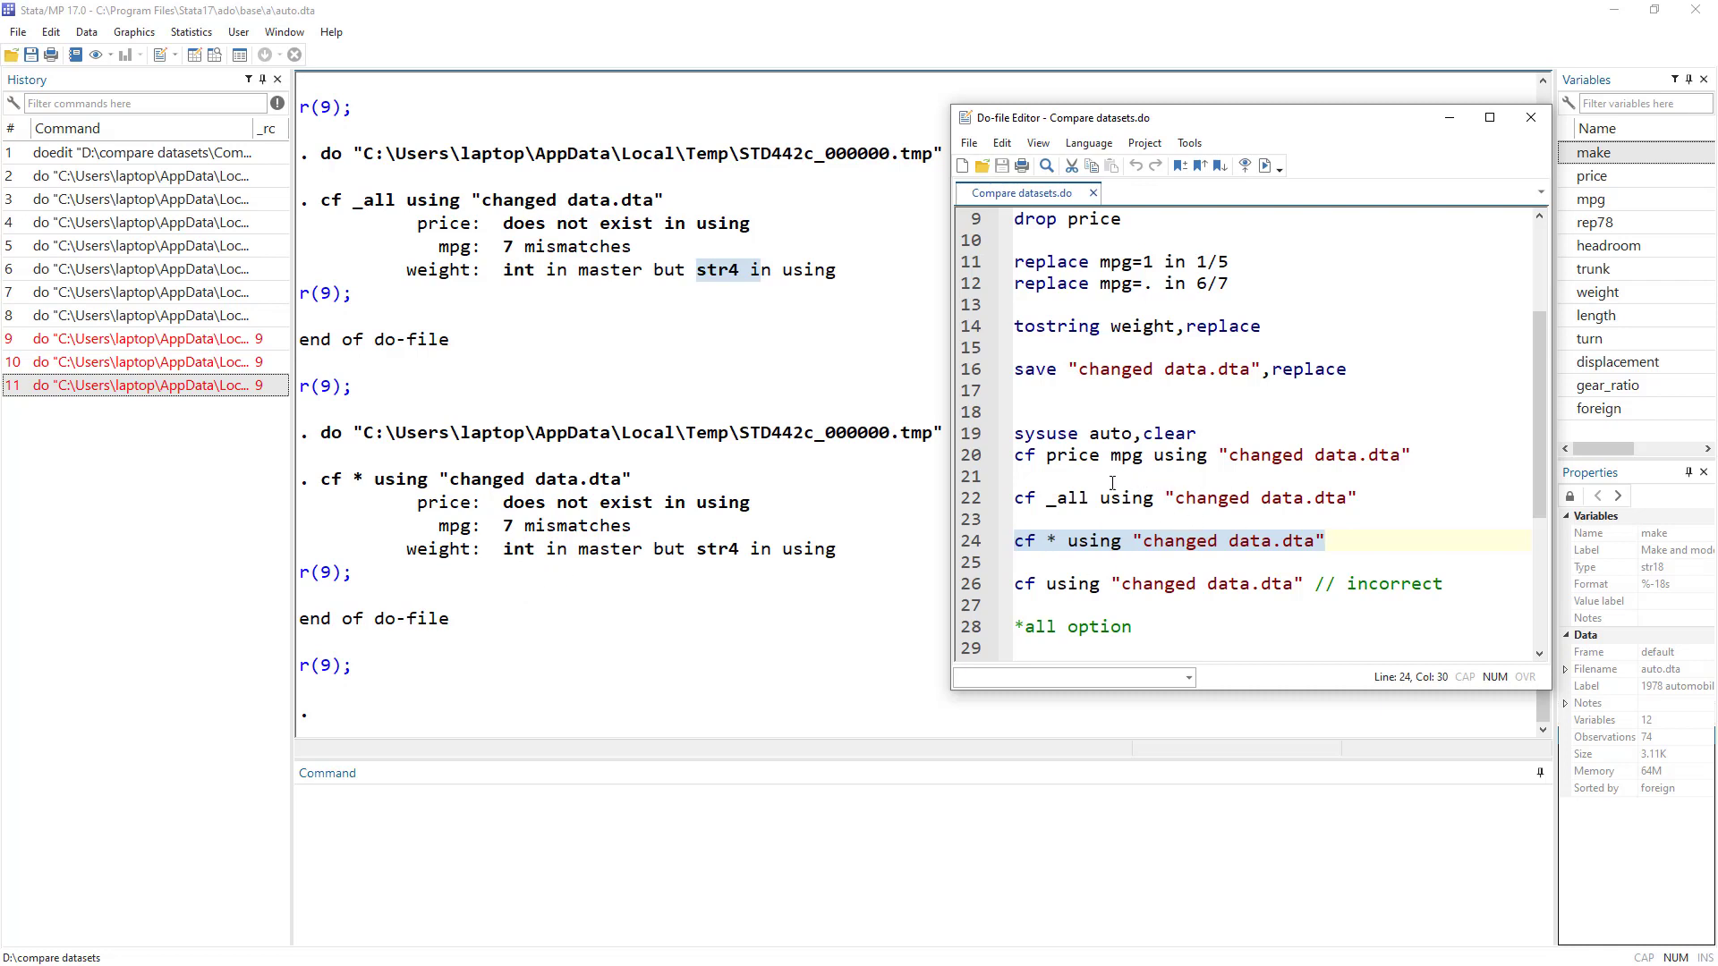
scroll(1120, 481, "down", 2)
left_click_drag(1023, 500, 1056, 501)
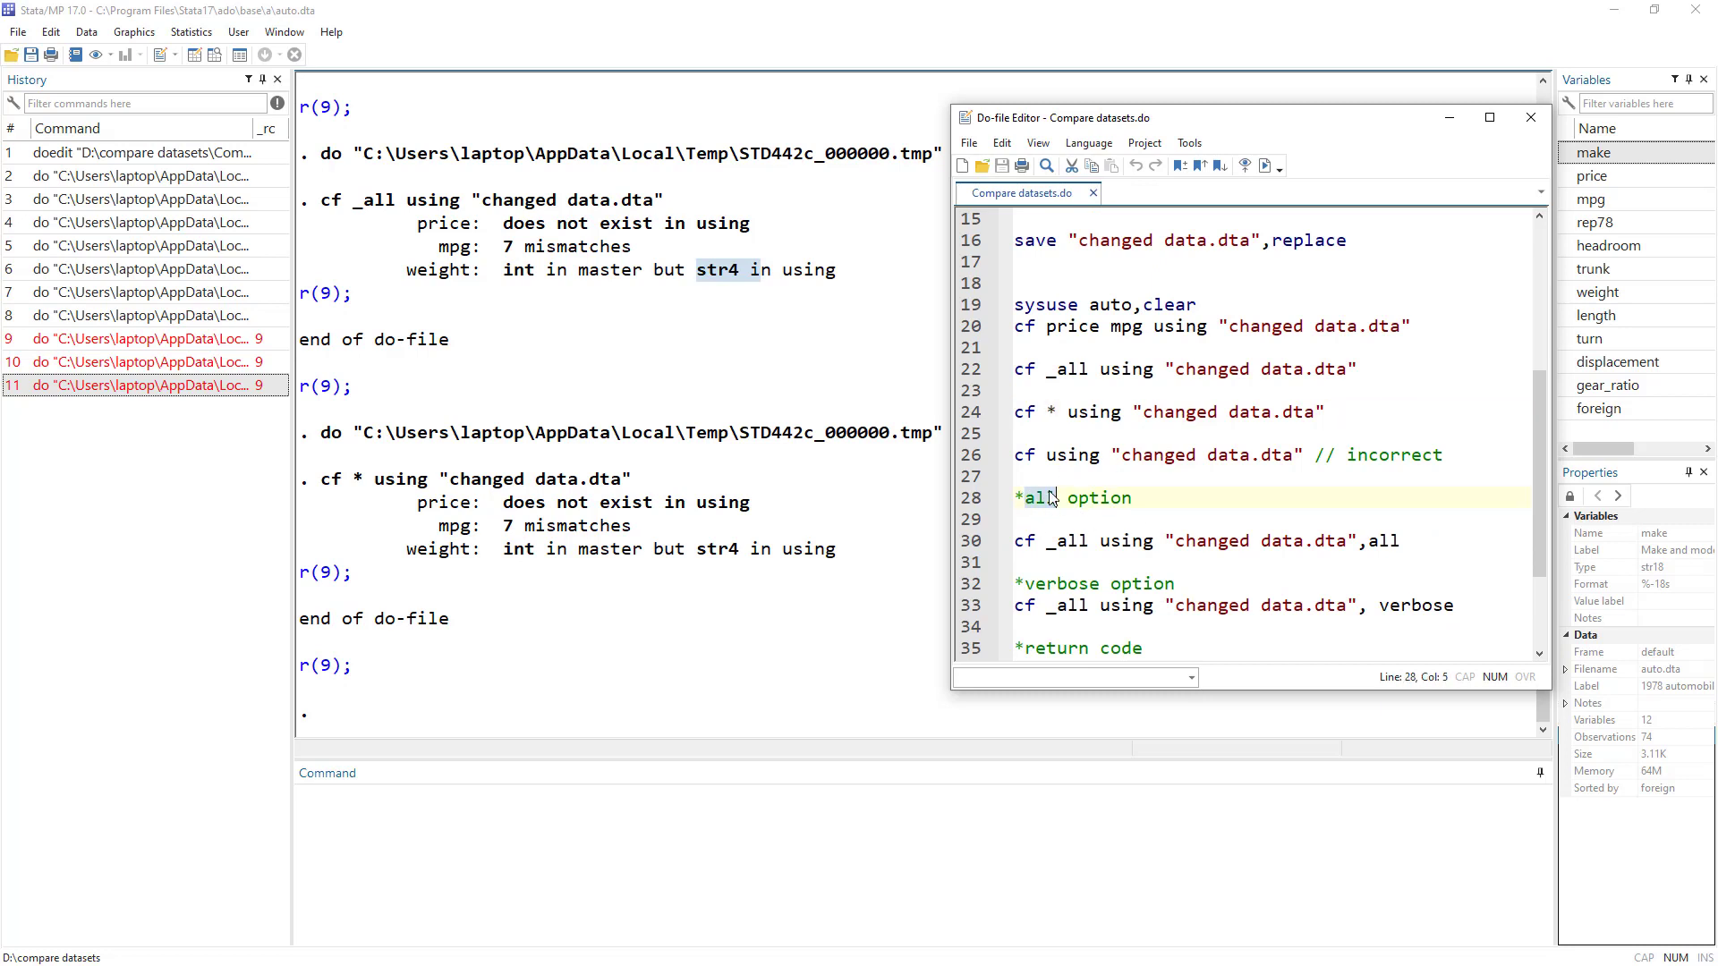
left_click(1040, 452)
left_click(974, 456)
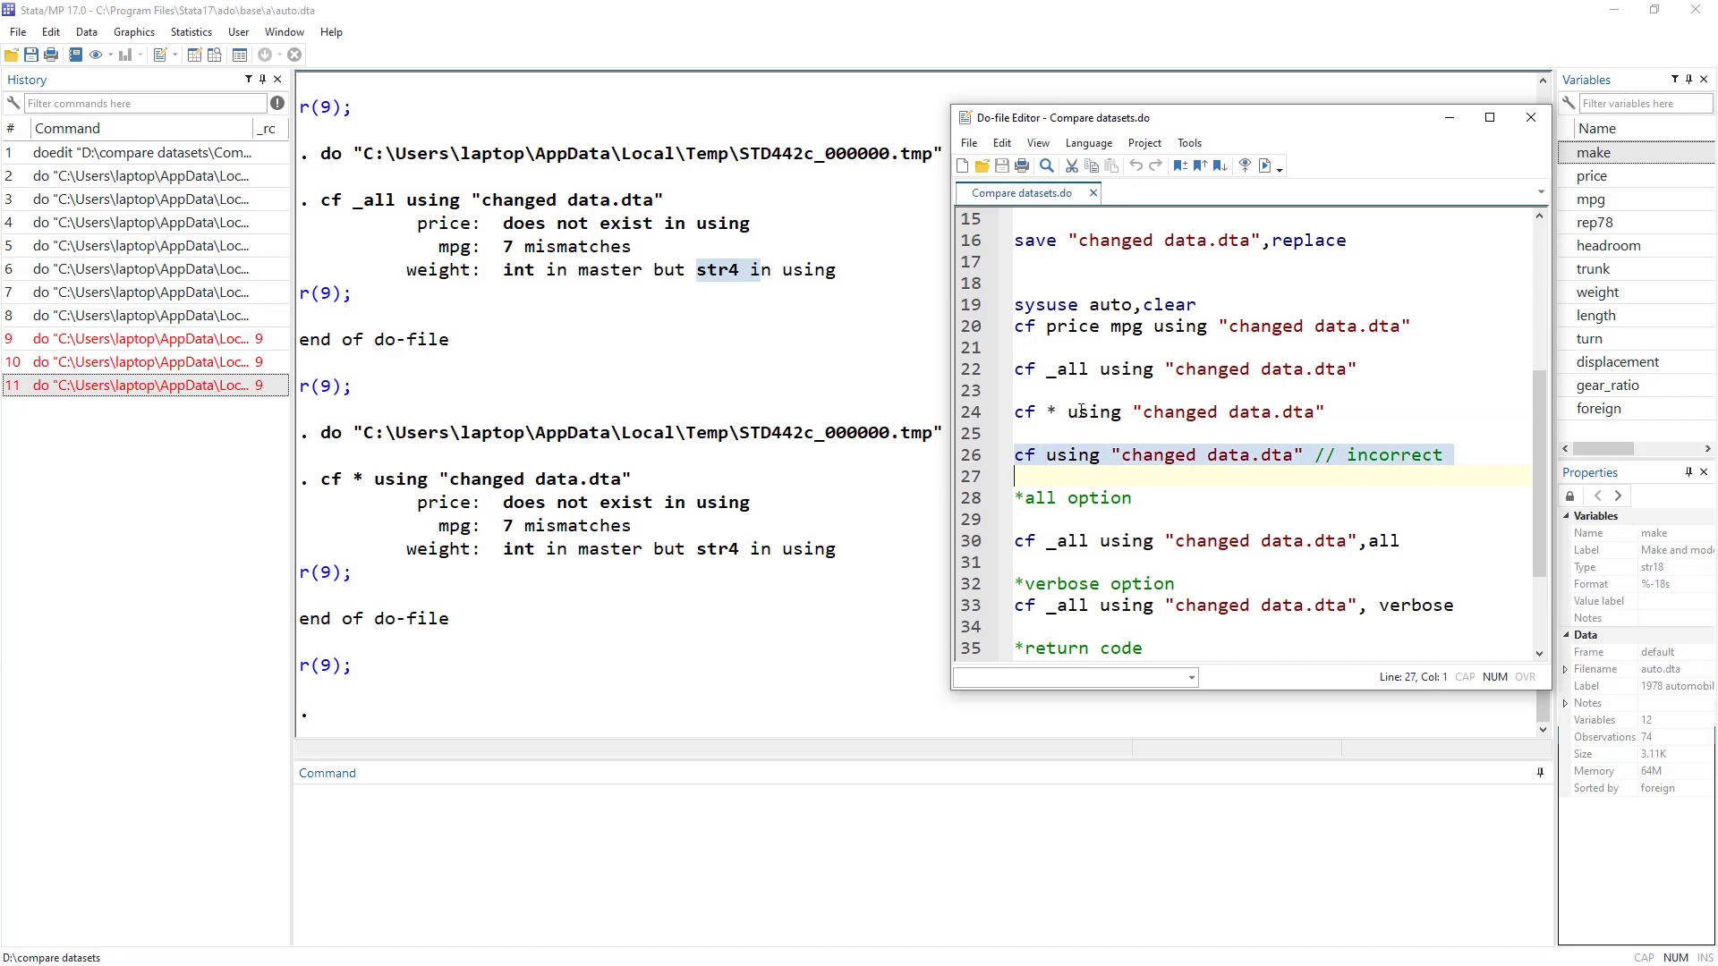
left_click(1266, 166)
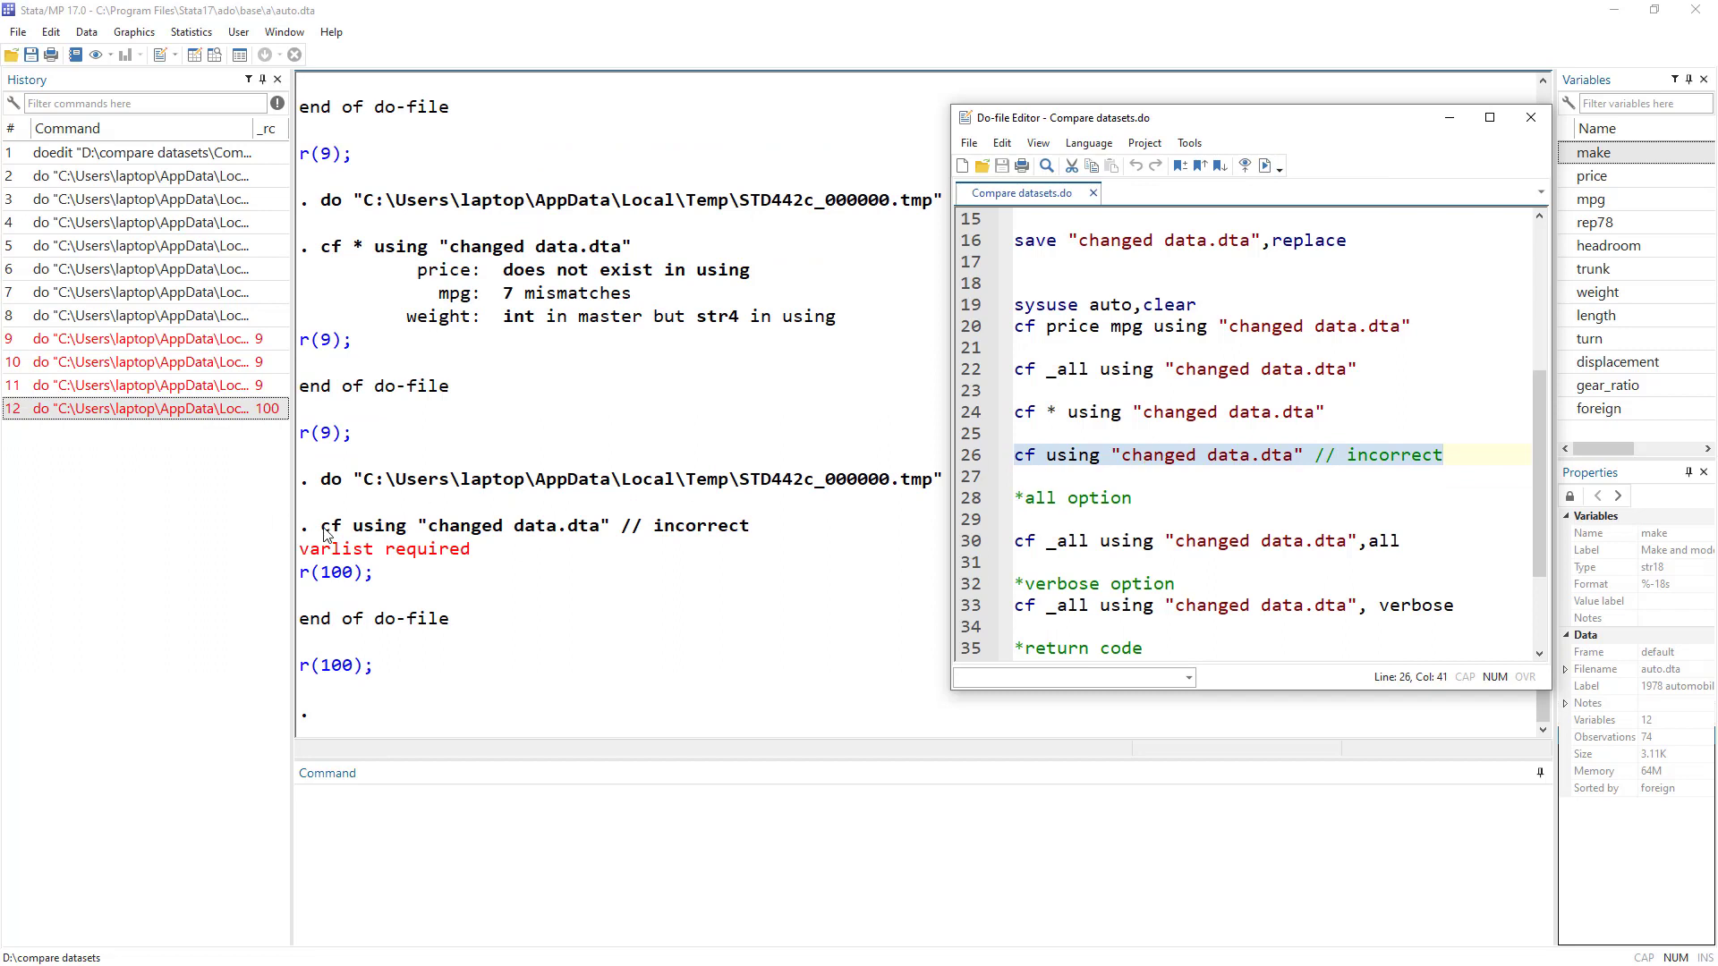
Report every variable in the comparison by running the line "cf _all using "changed data.dta",all"
scroll(1123, 394, "down", 1)
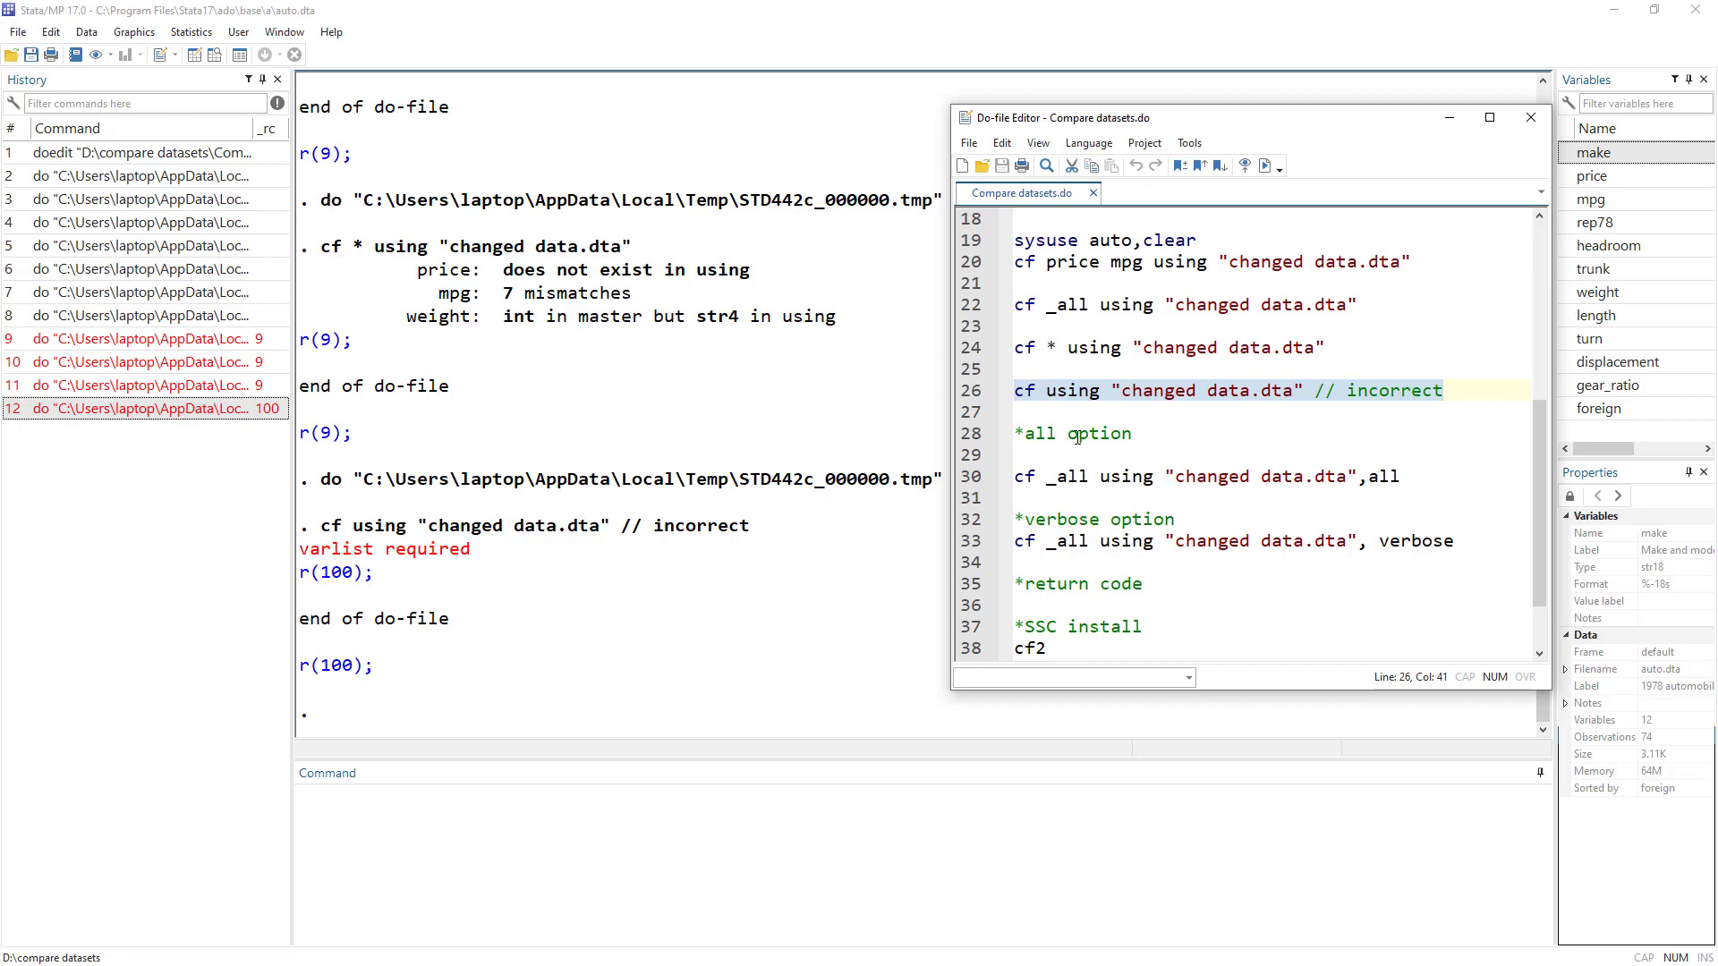
left_click_drag(1404, 475, 1358, 481)
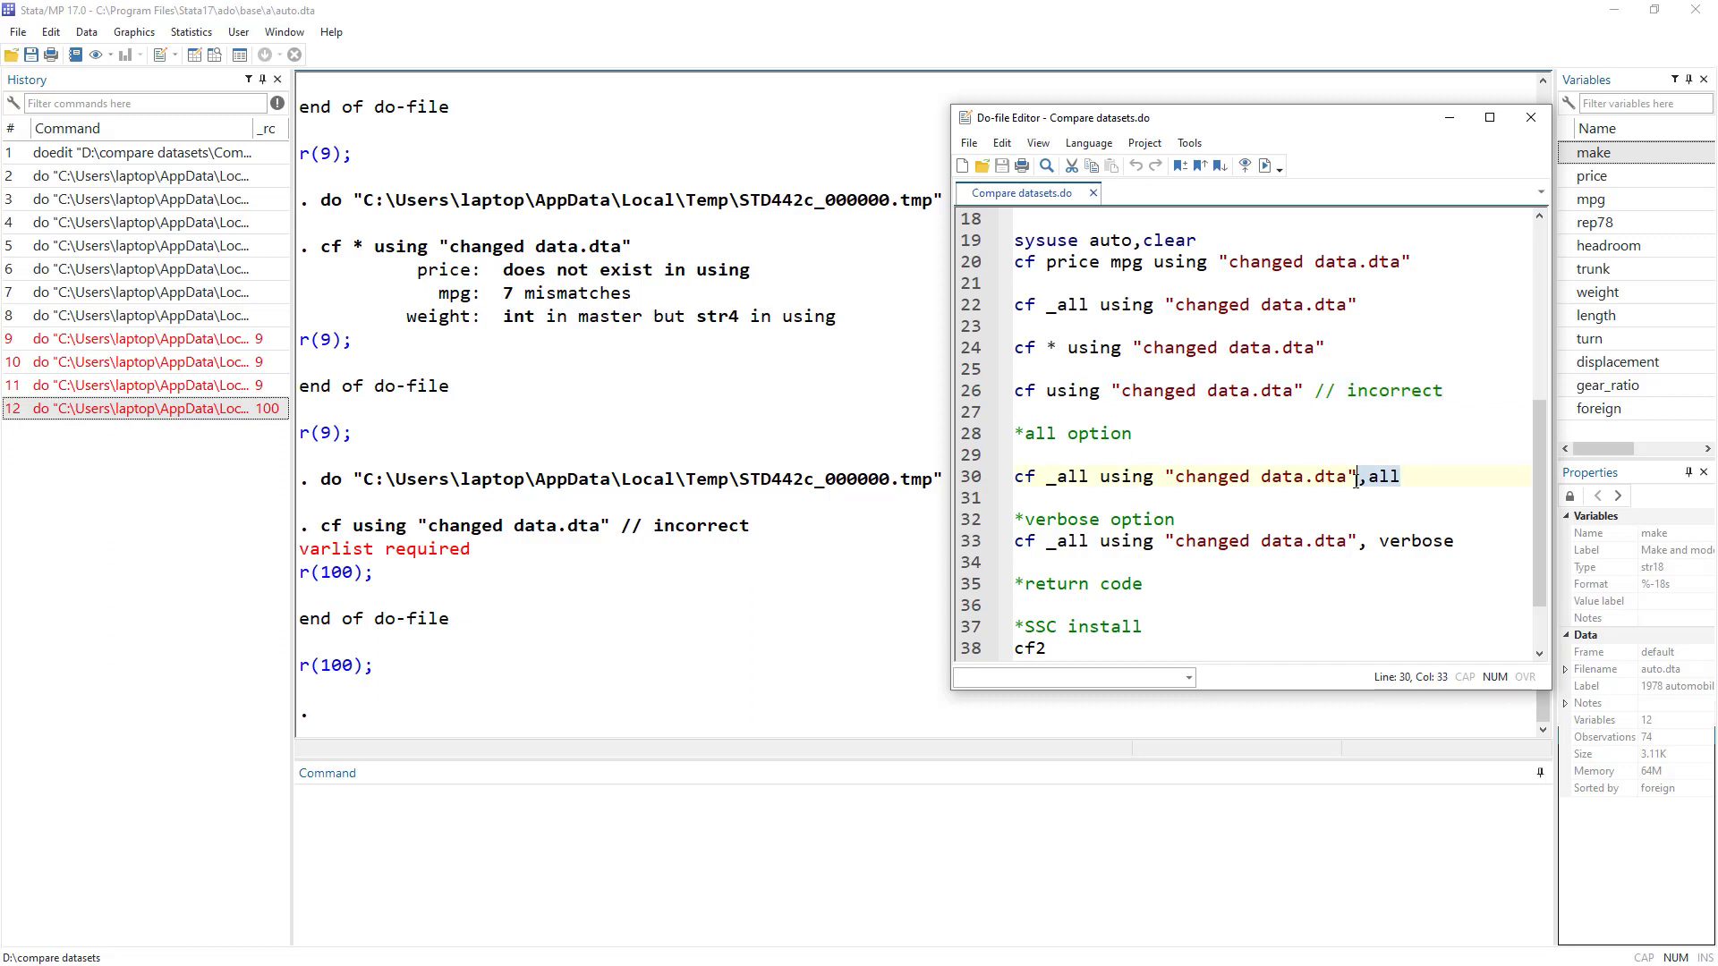
left_click(1375, 483)
left_click_drag(1048, 481, 1095, 484)
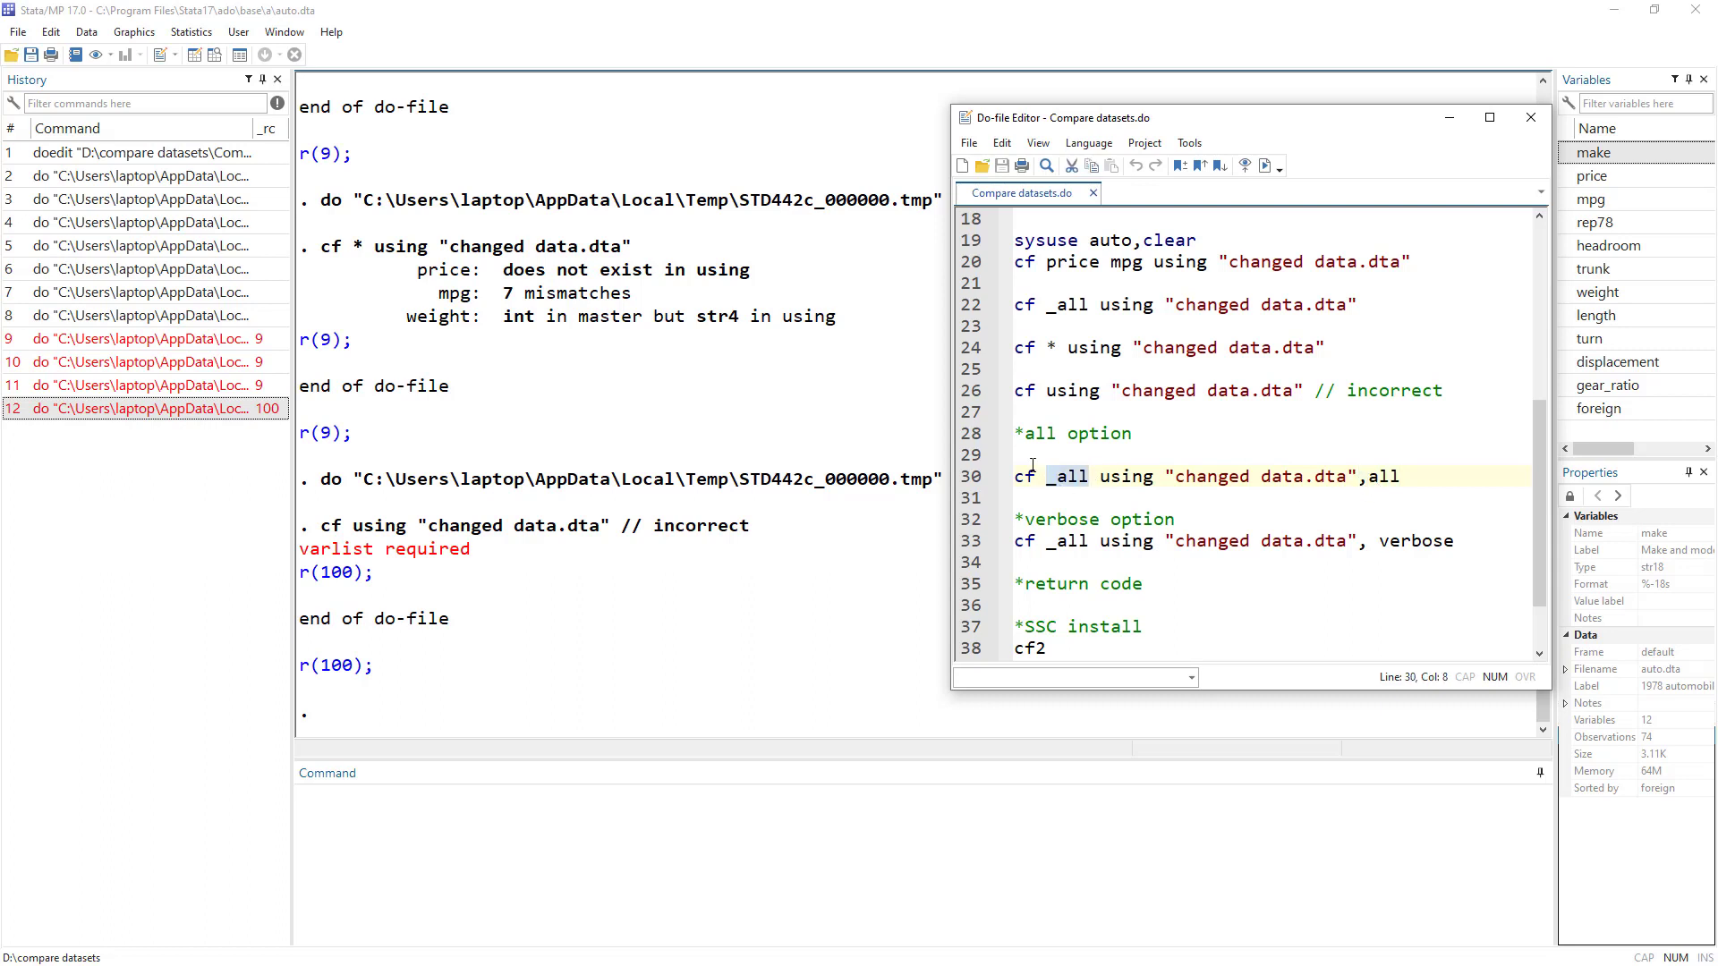
double_click(1384, 477)
left_click_drag(1051, 477, 1090, 478)
left_click_drag(1420, 476, 1364, 477)
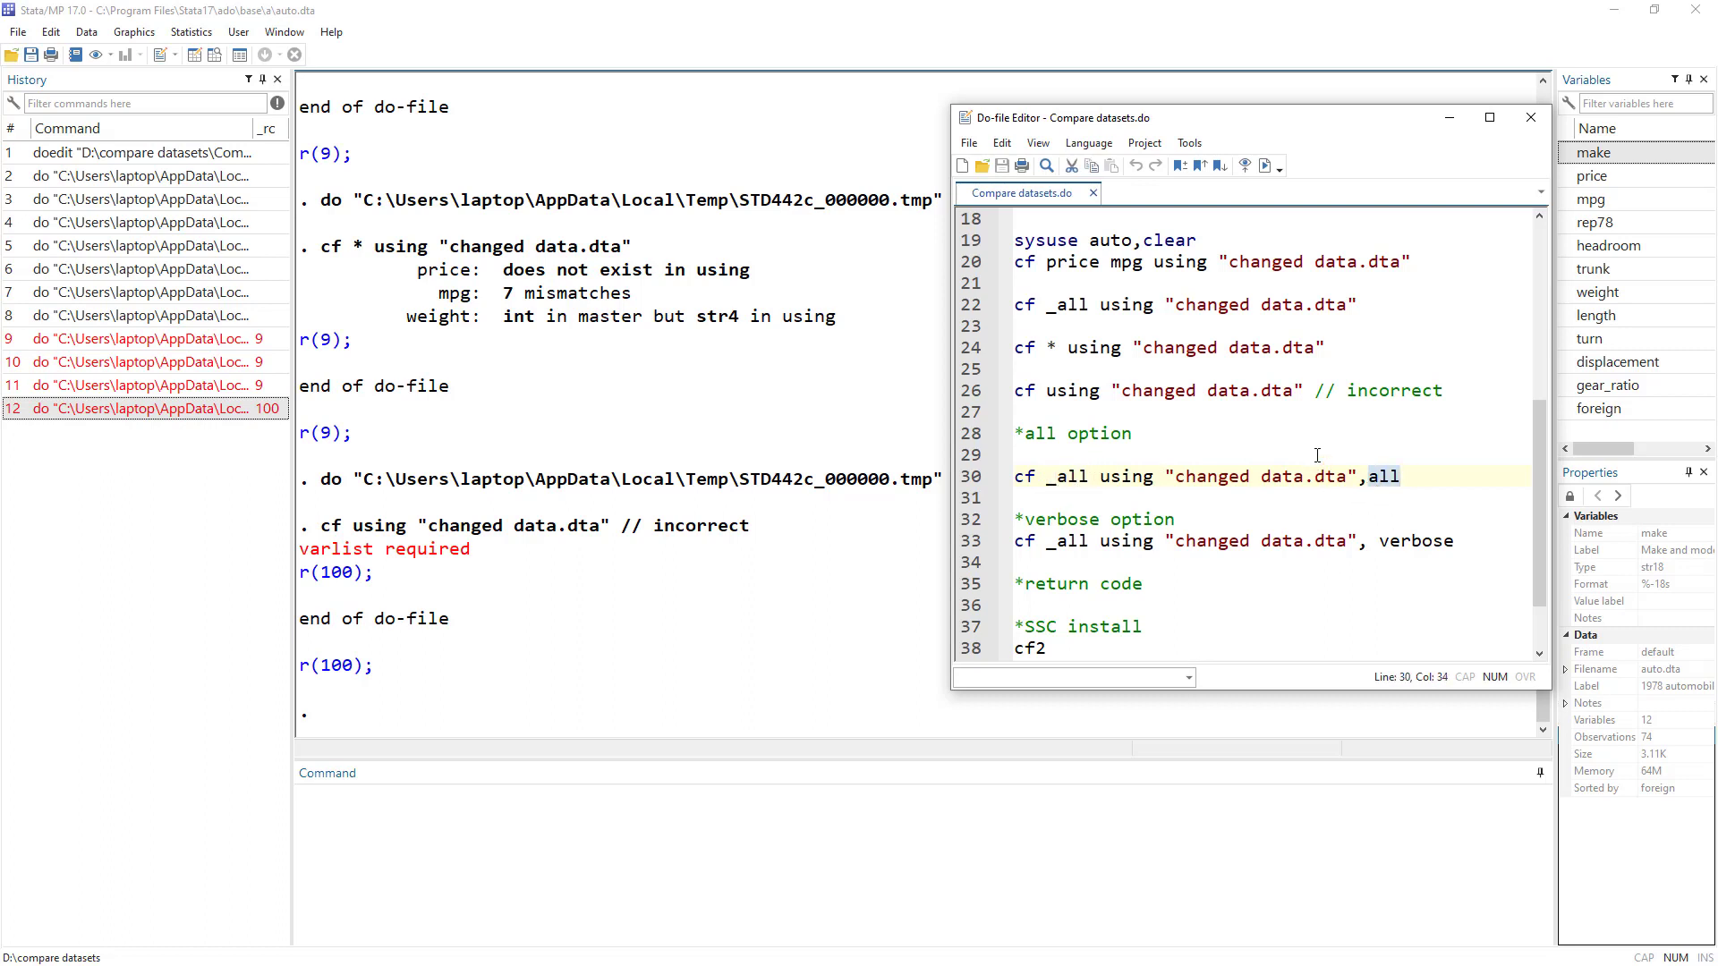
left_click(967, 478)
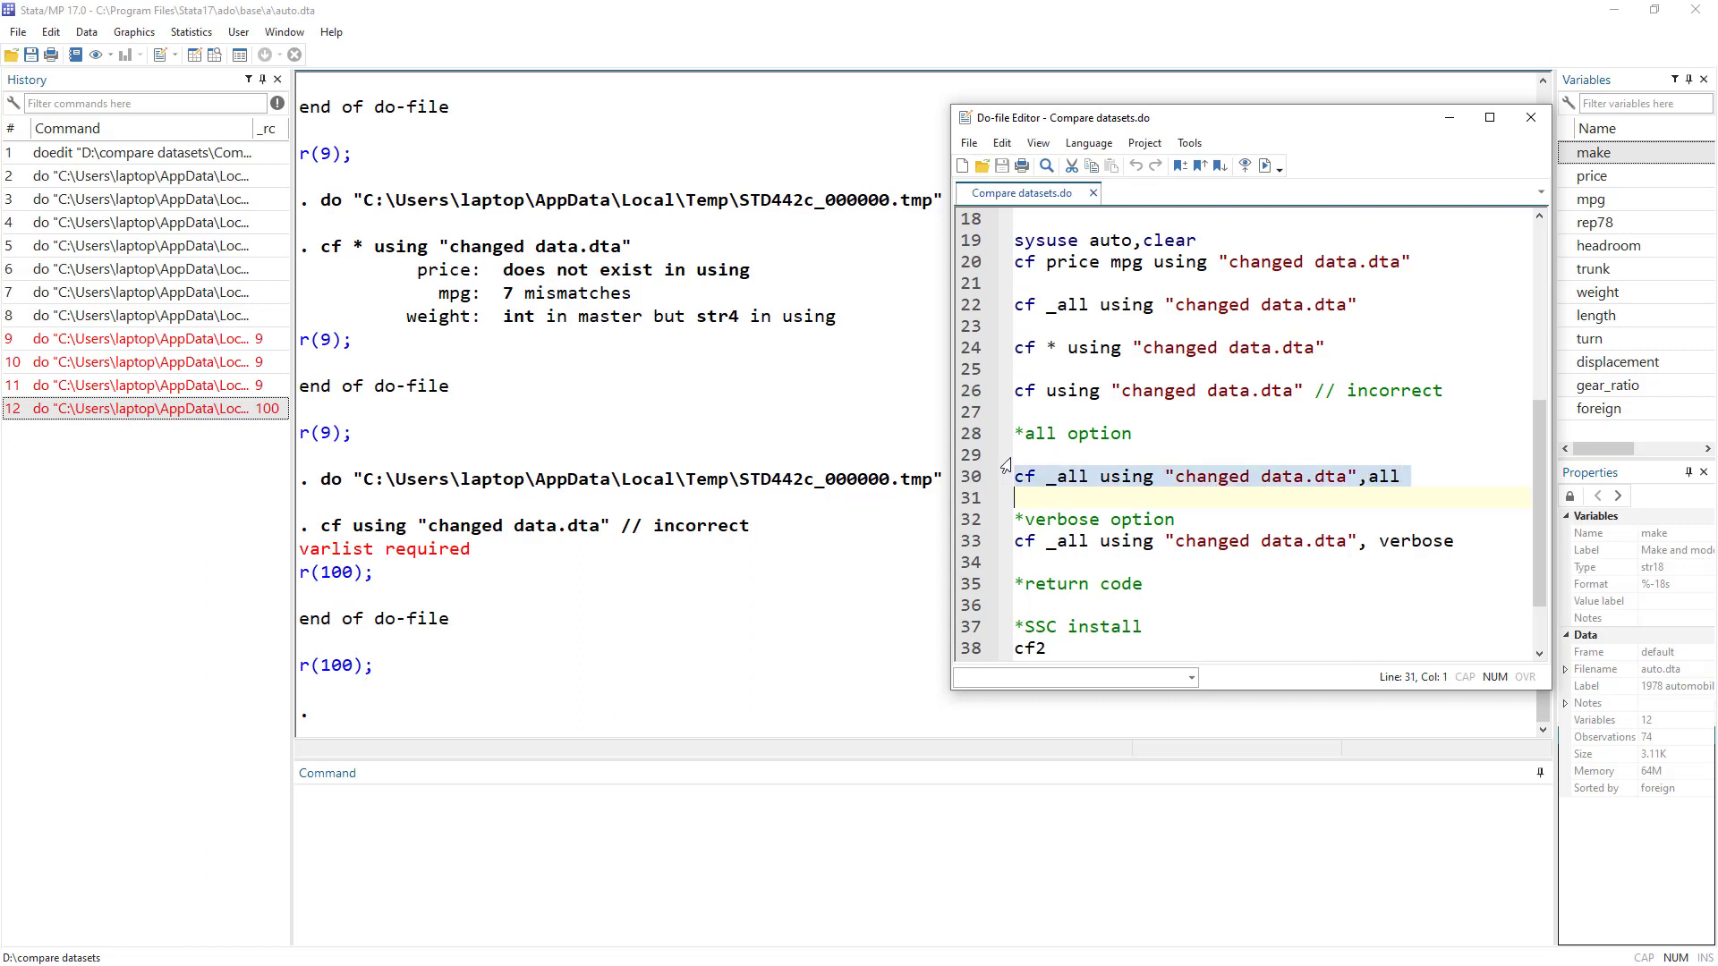
left_click(1266, 167)
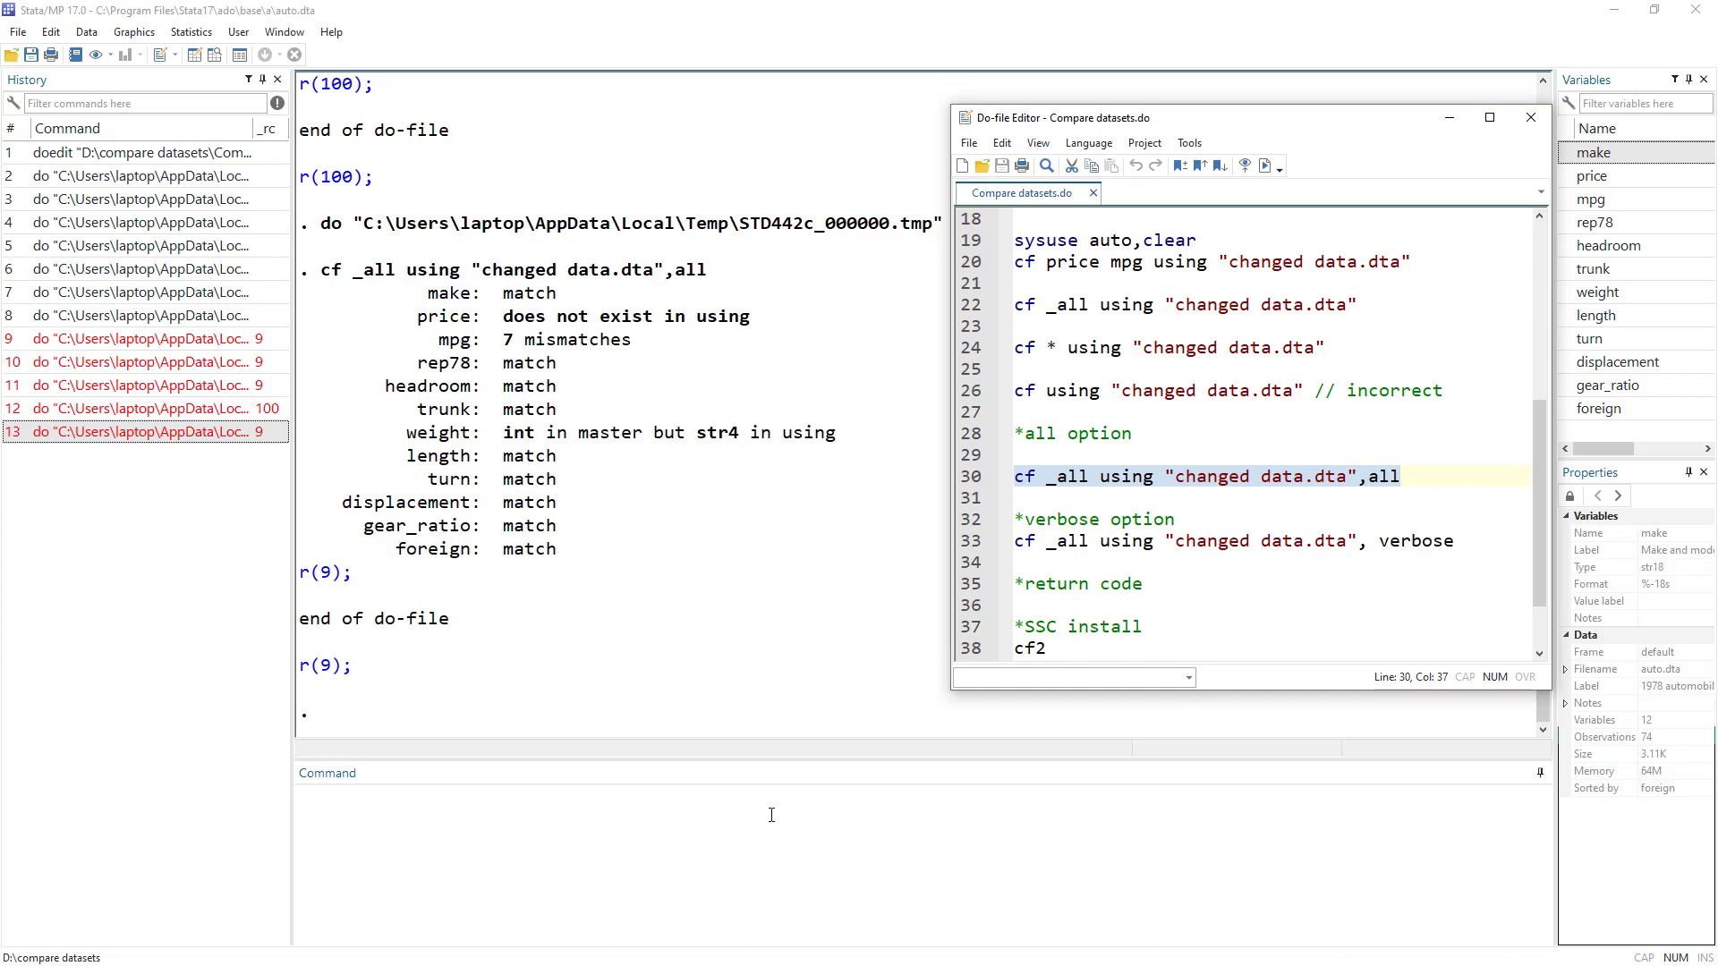
left_click(529, 669)
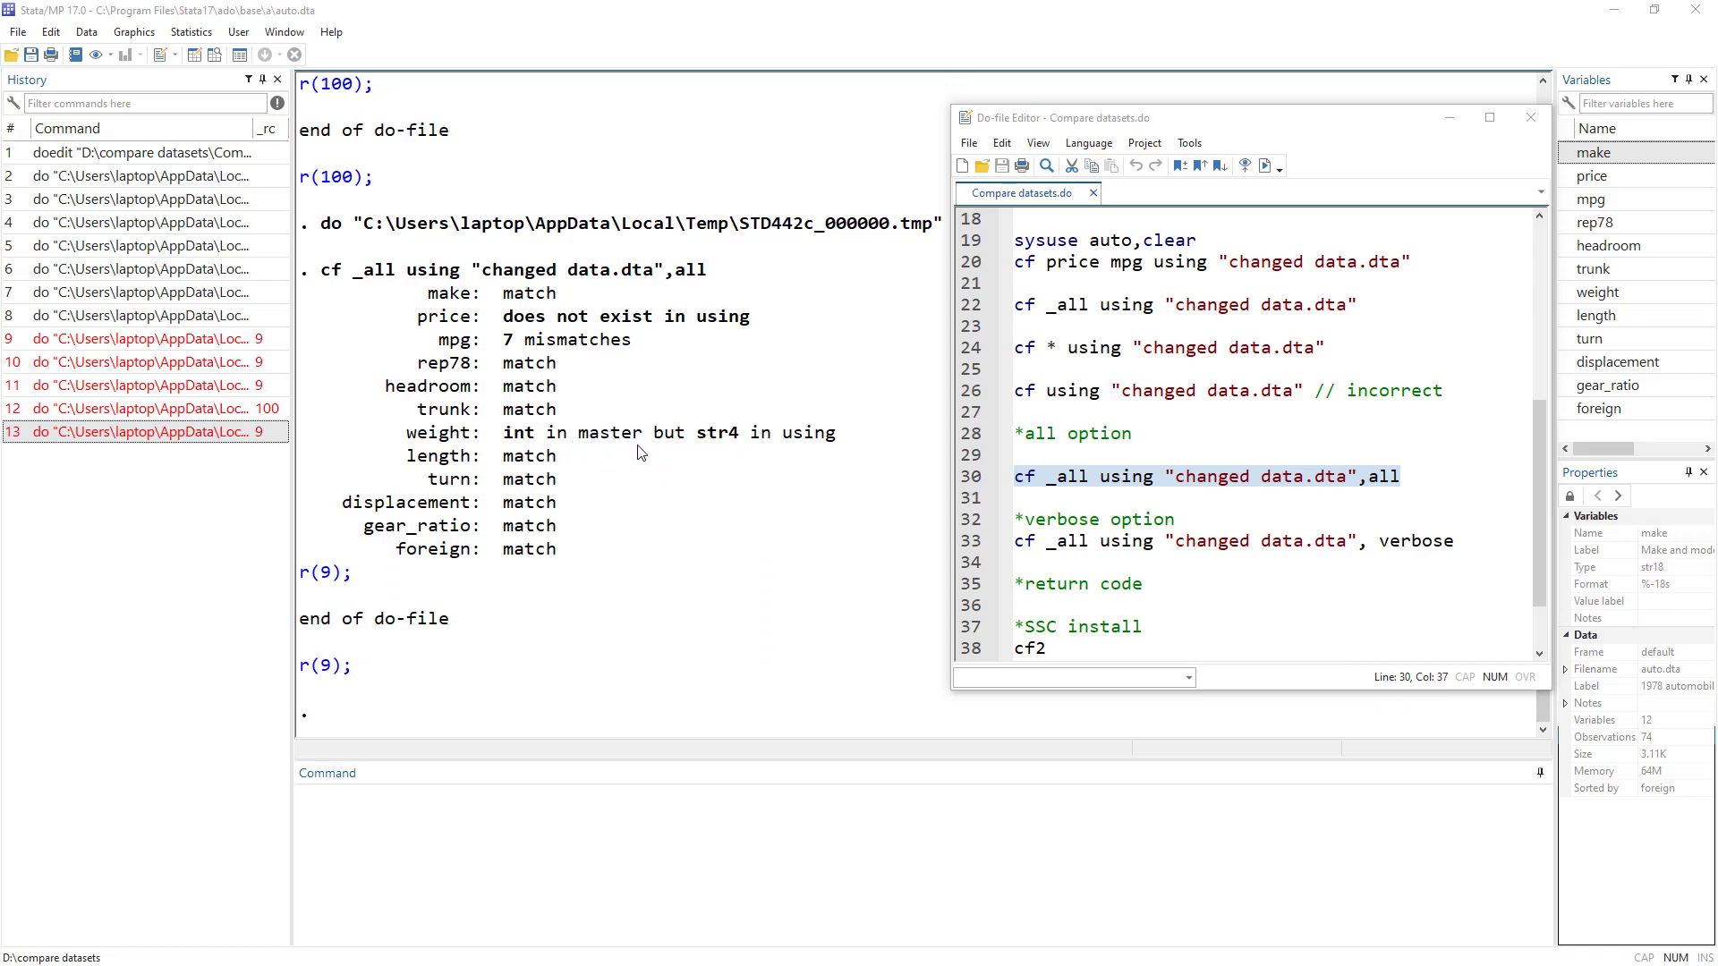
Drop the length variable from the data in memory and rerun the line "cf _all using "changed data.dta",all"
left_click(512, 853)
type("d")
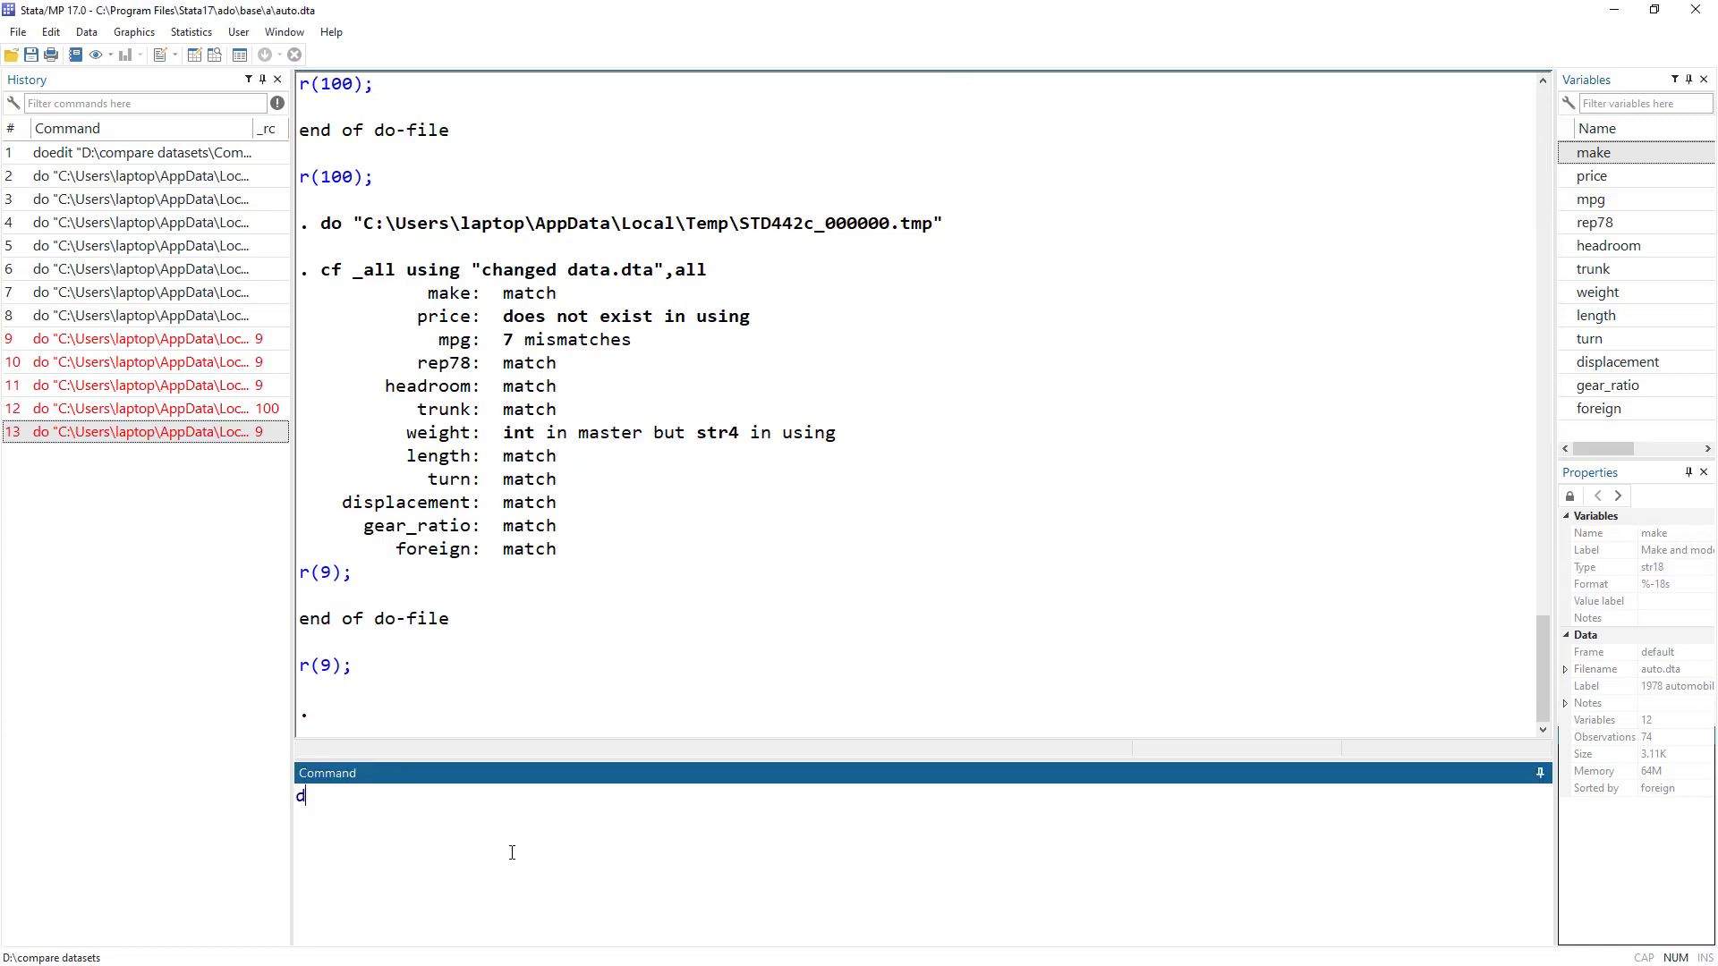
type("rop length")
key("Return")
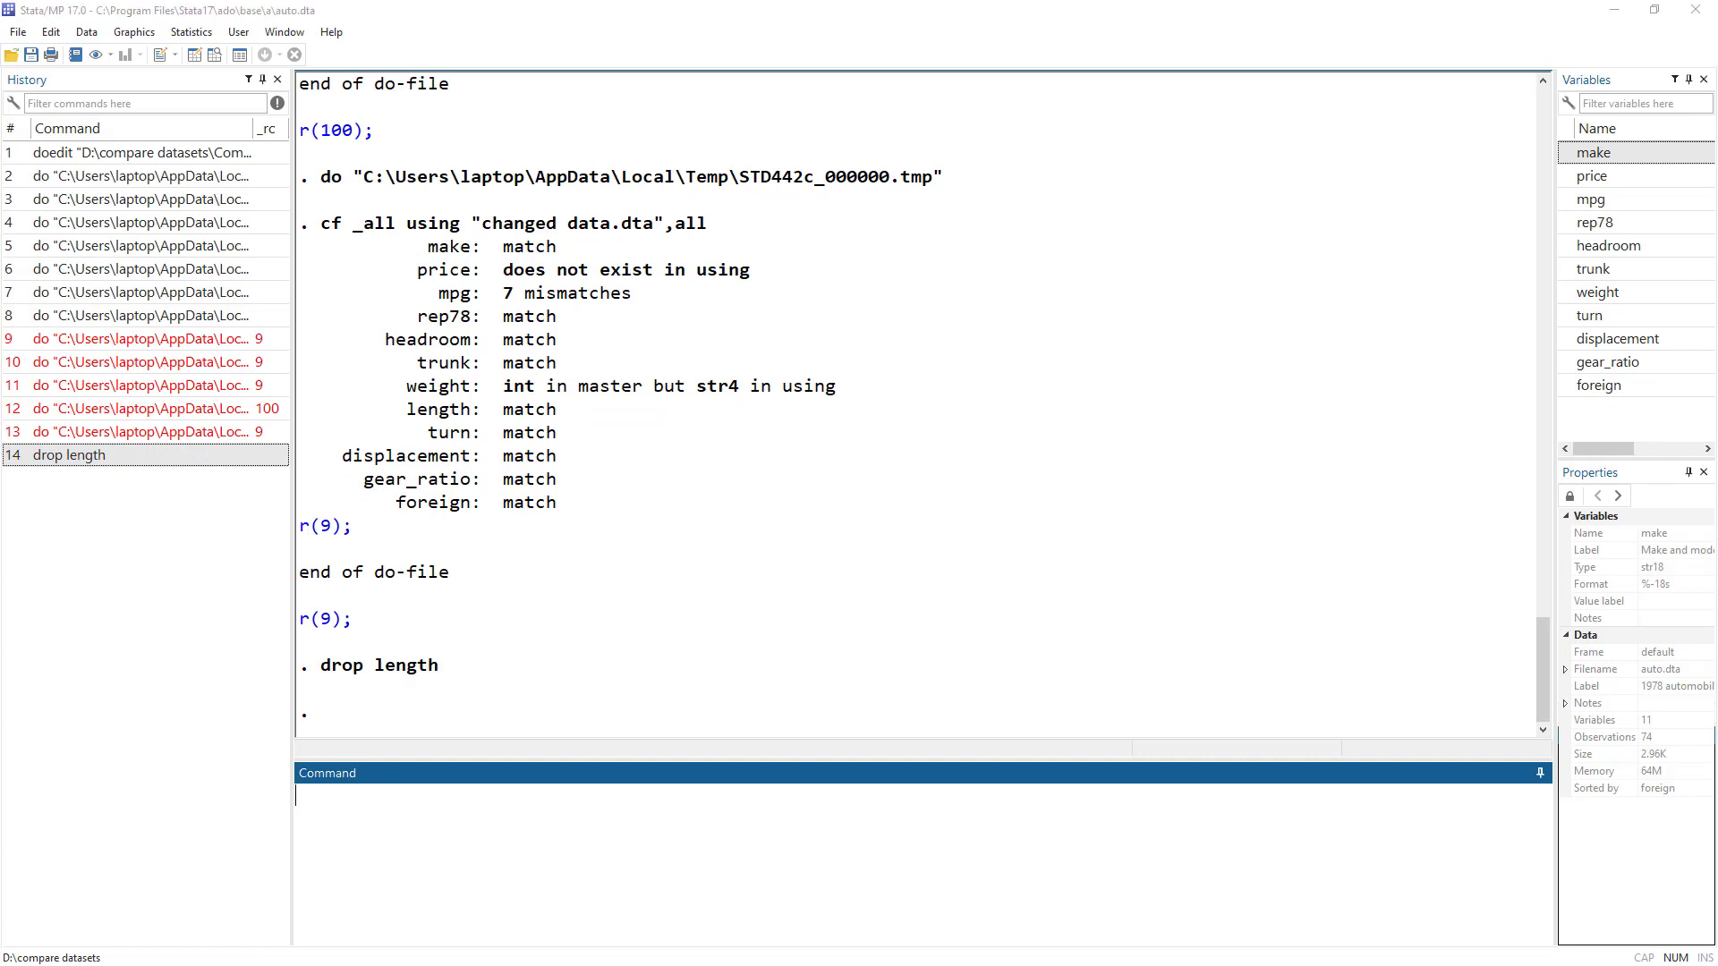
key("ctrl+9")
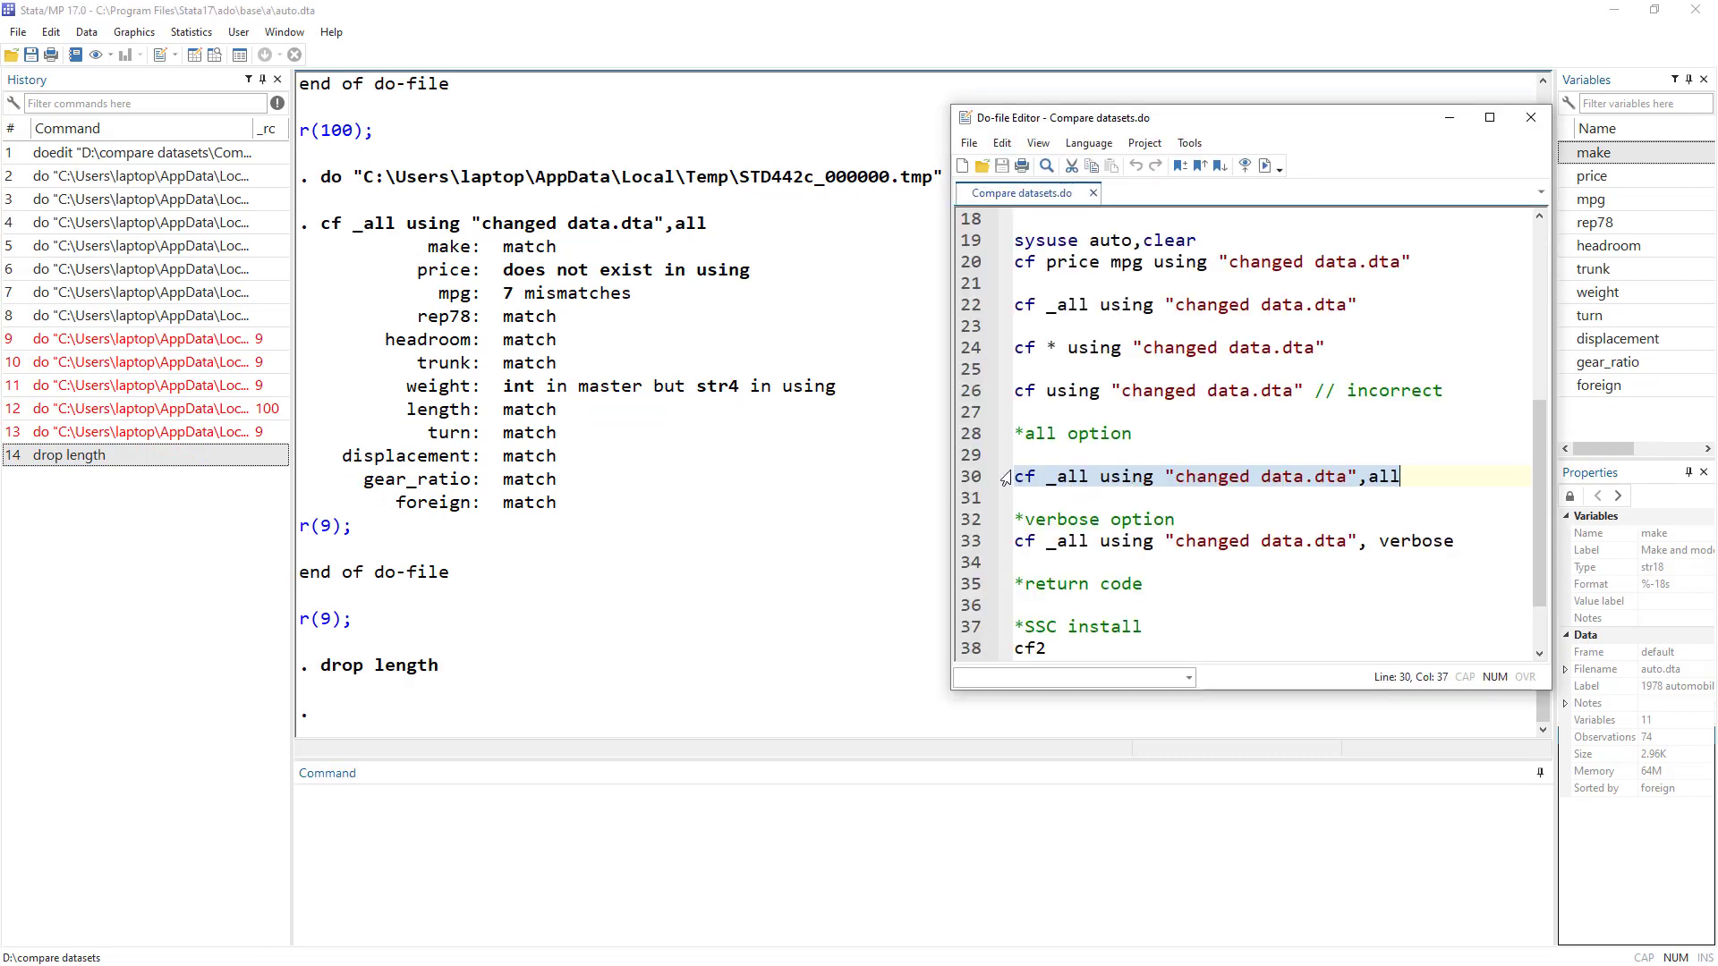
left_click(1263, 167)
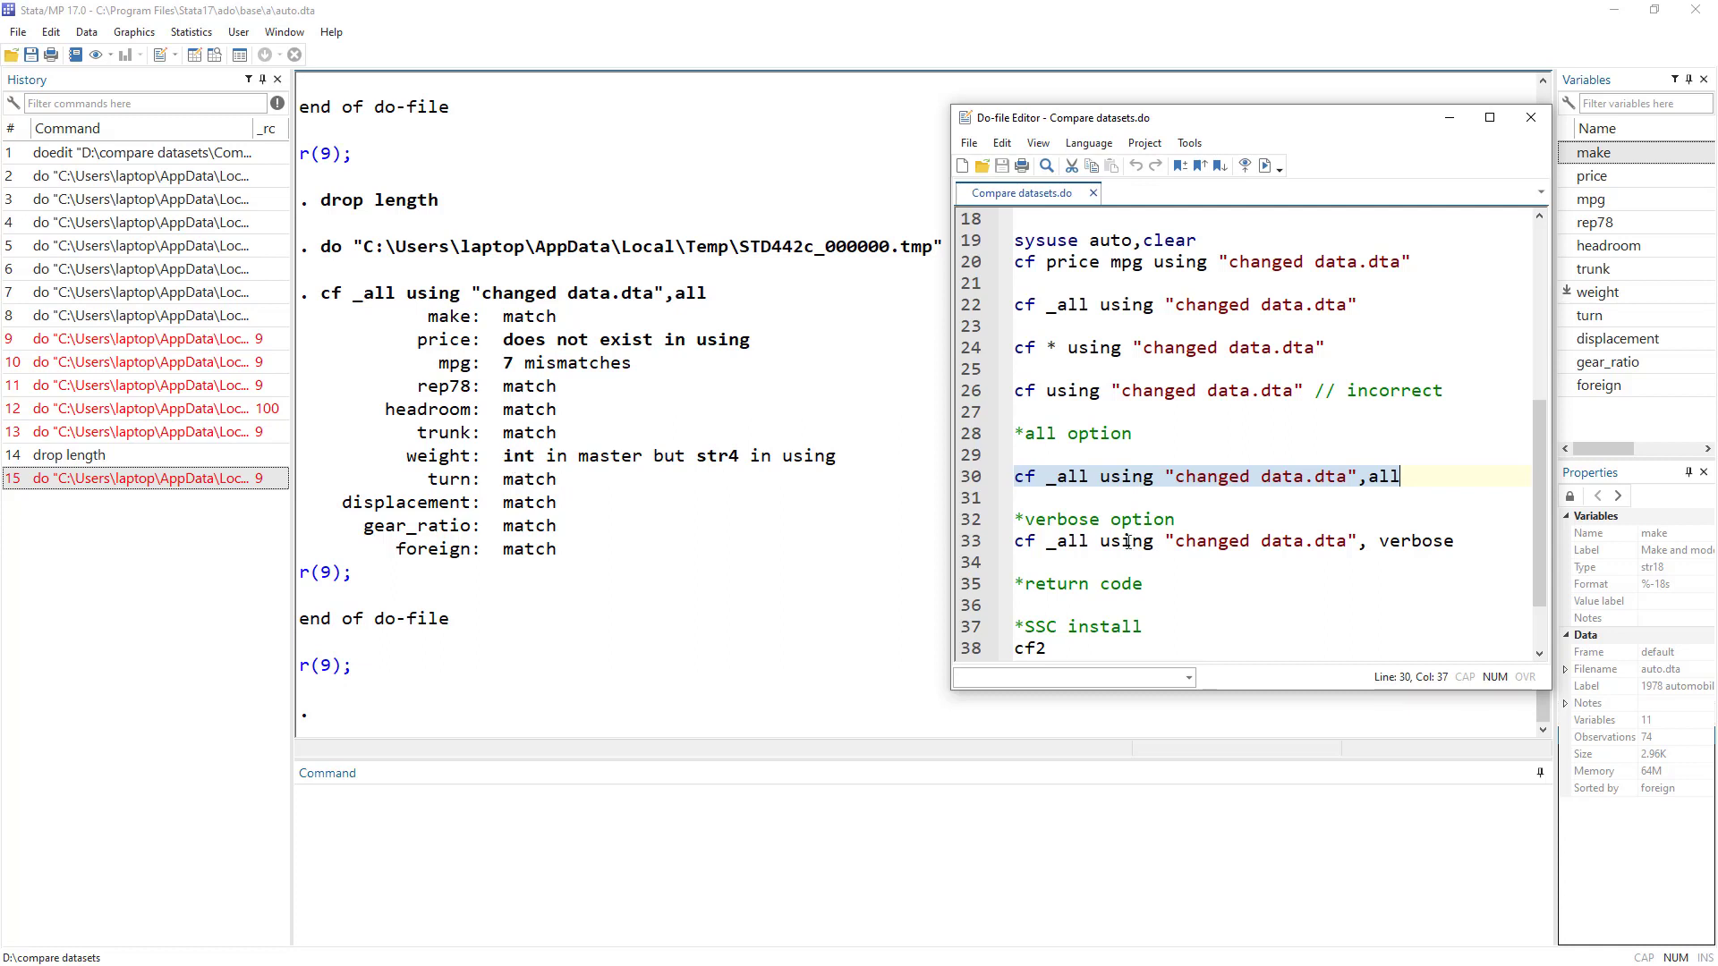
List the individual mismatched observations by running the line "cf _all using "changed data.dta", verbose"
scroll(1134, 480, "down", 1)
left_click(970, 479)
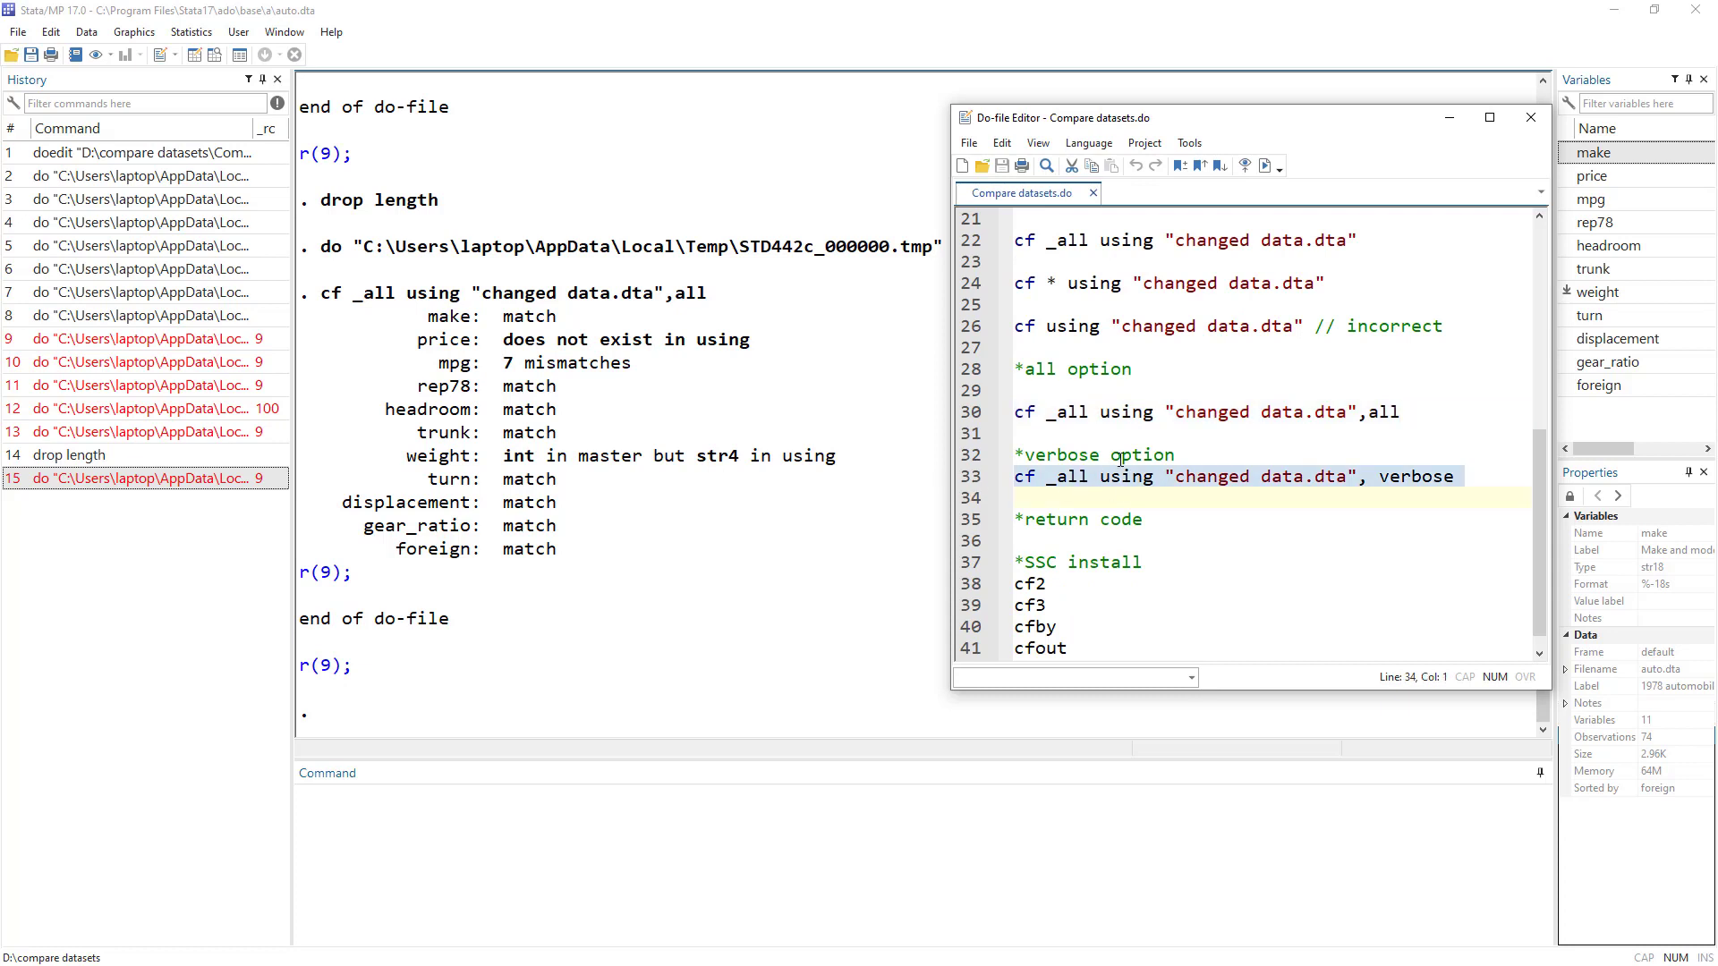
left_click(1264, 165)
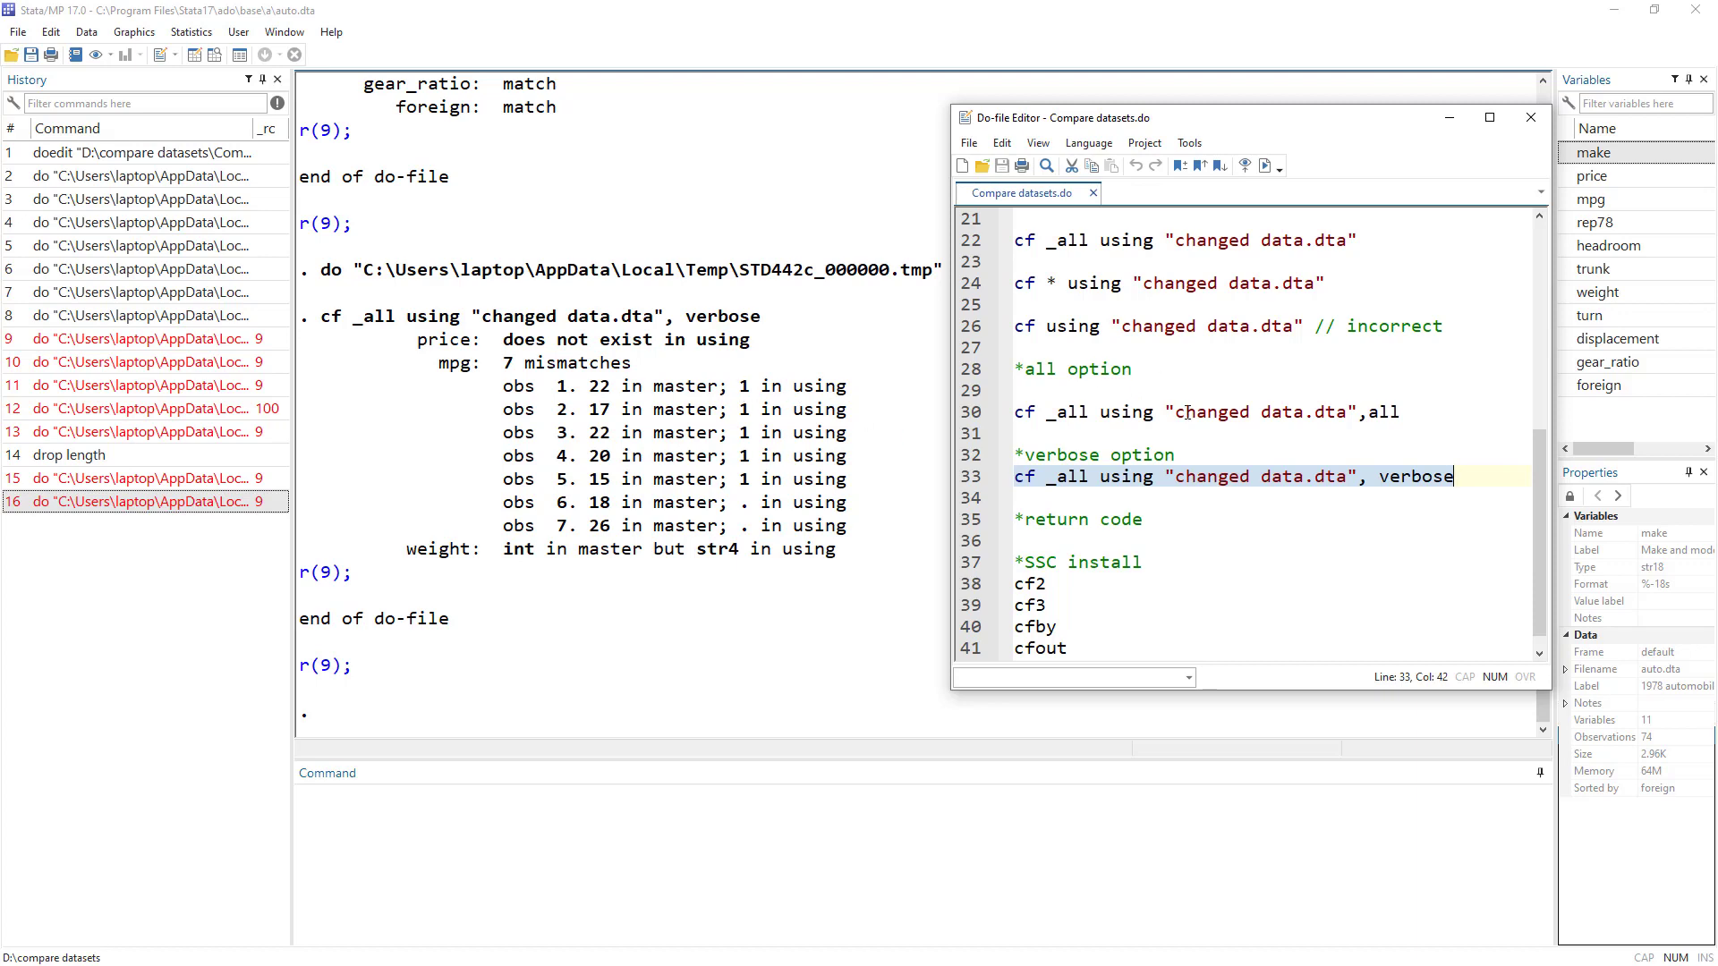
Check the verbose mpg mismatches against the two replace mpg lines for observations 1/5 and 6/7 in the do-file
scroll(1204, 403, "up", 5)
left_click(1149, 326)
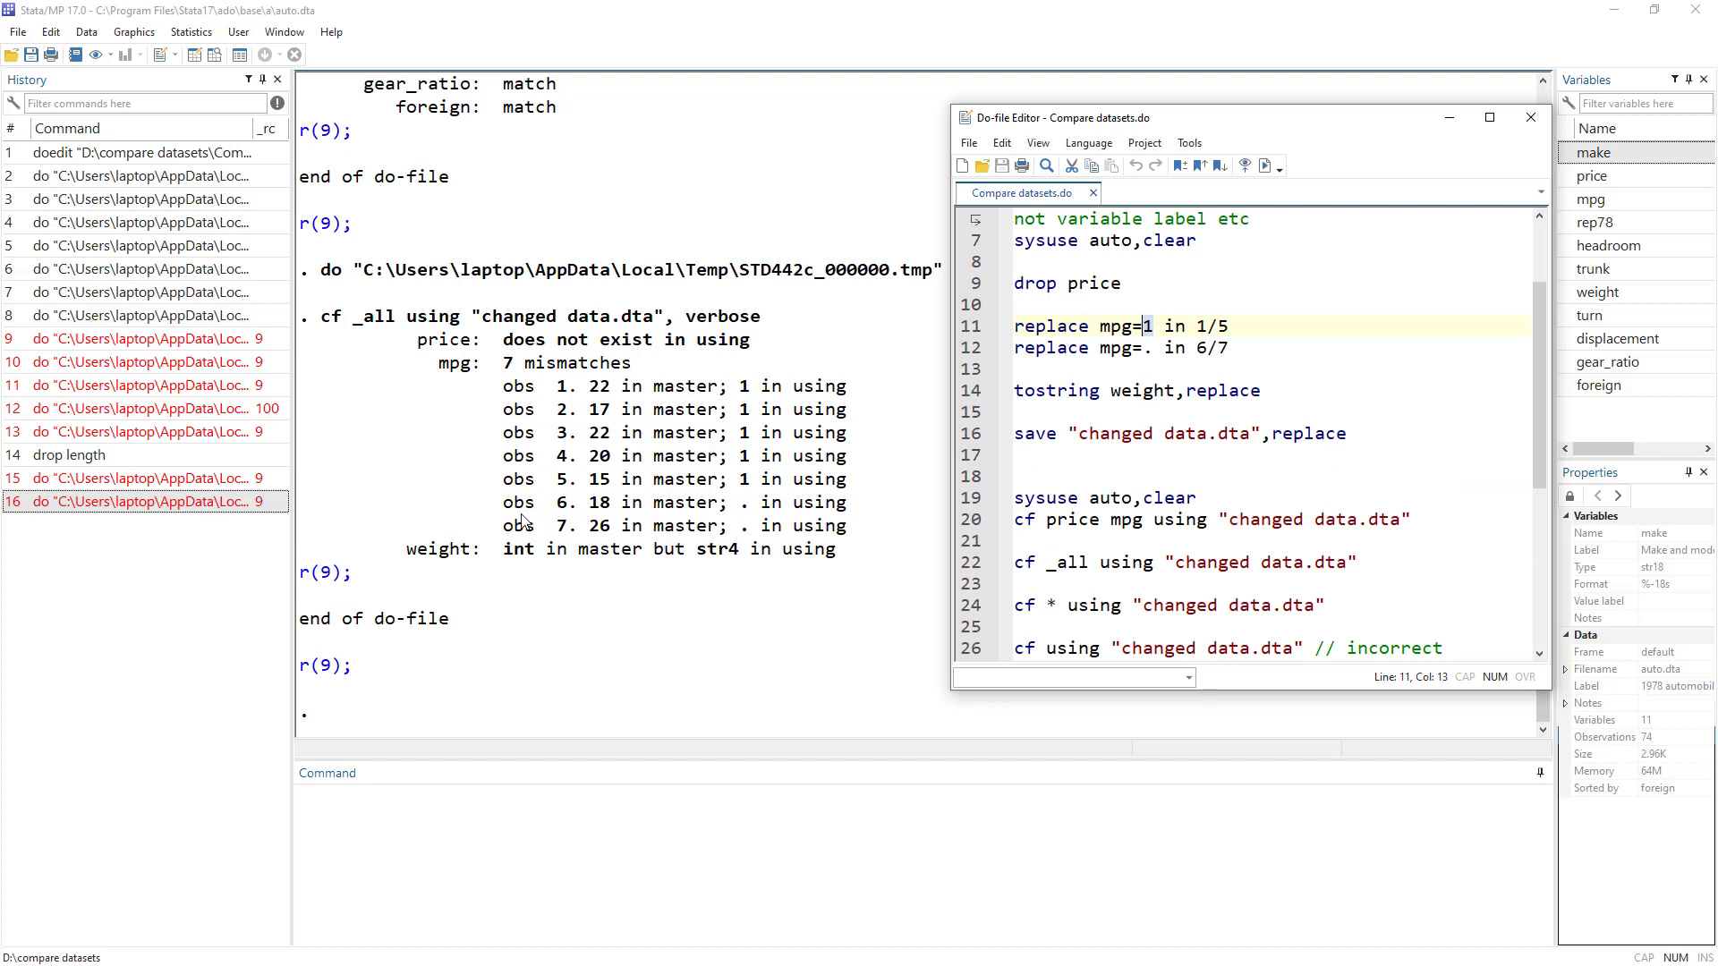
left_click(1149, 353)
scroll(1382, 594, "down", 1)
scroll(1200, 540, "down", 3)
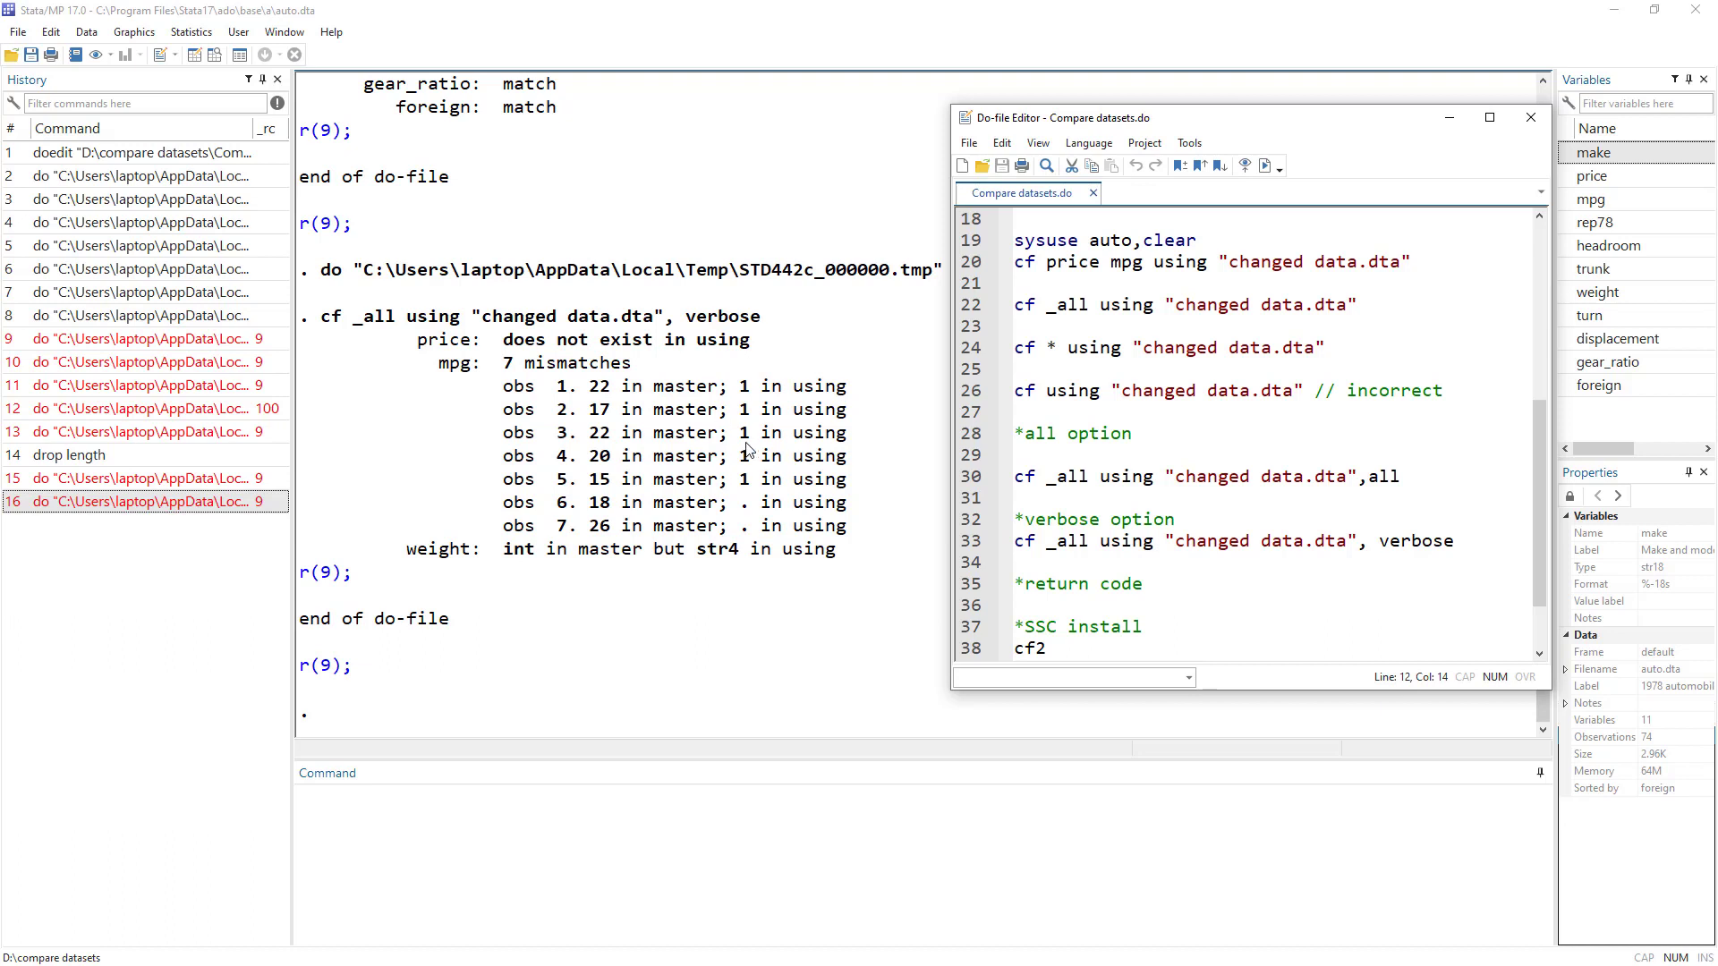
Examine the do-file's return code note and the SSC install list of cf2, cf3, cfby and cfout
scroll(1139, 497, "down", 1)
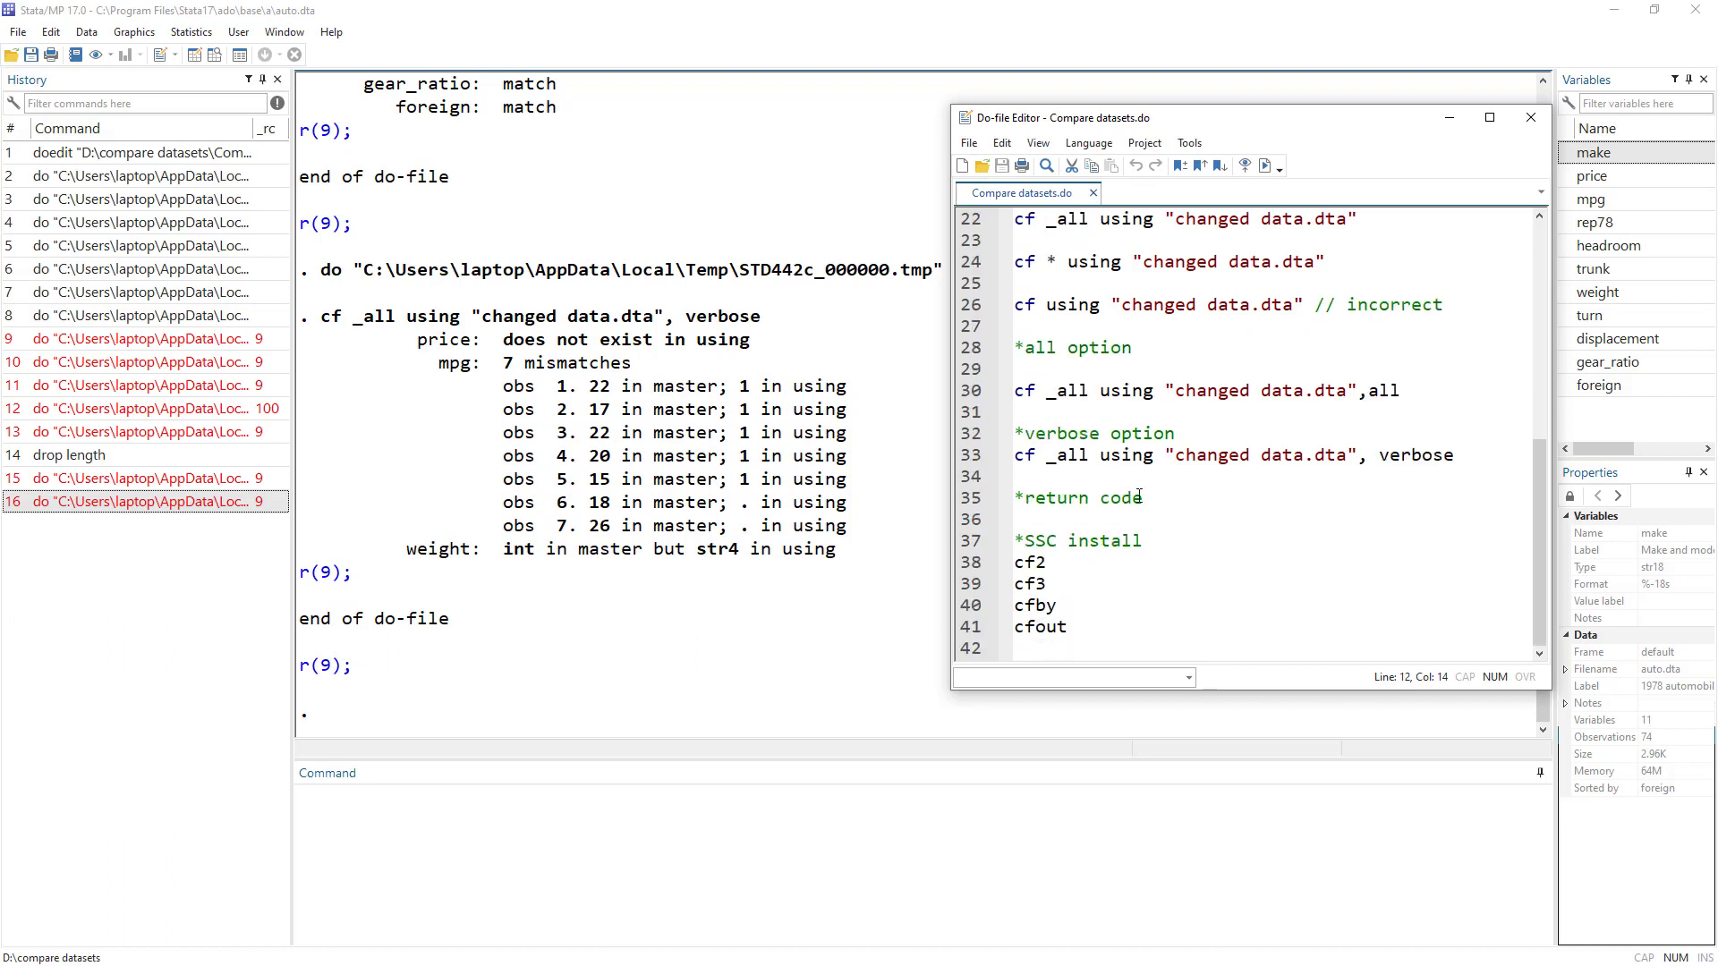
left_click_drag(1145, 499, 1014, 499)
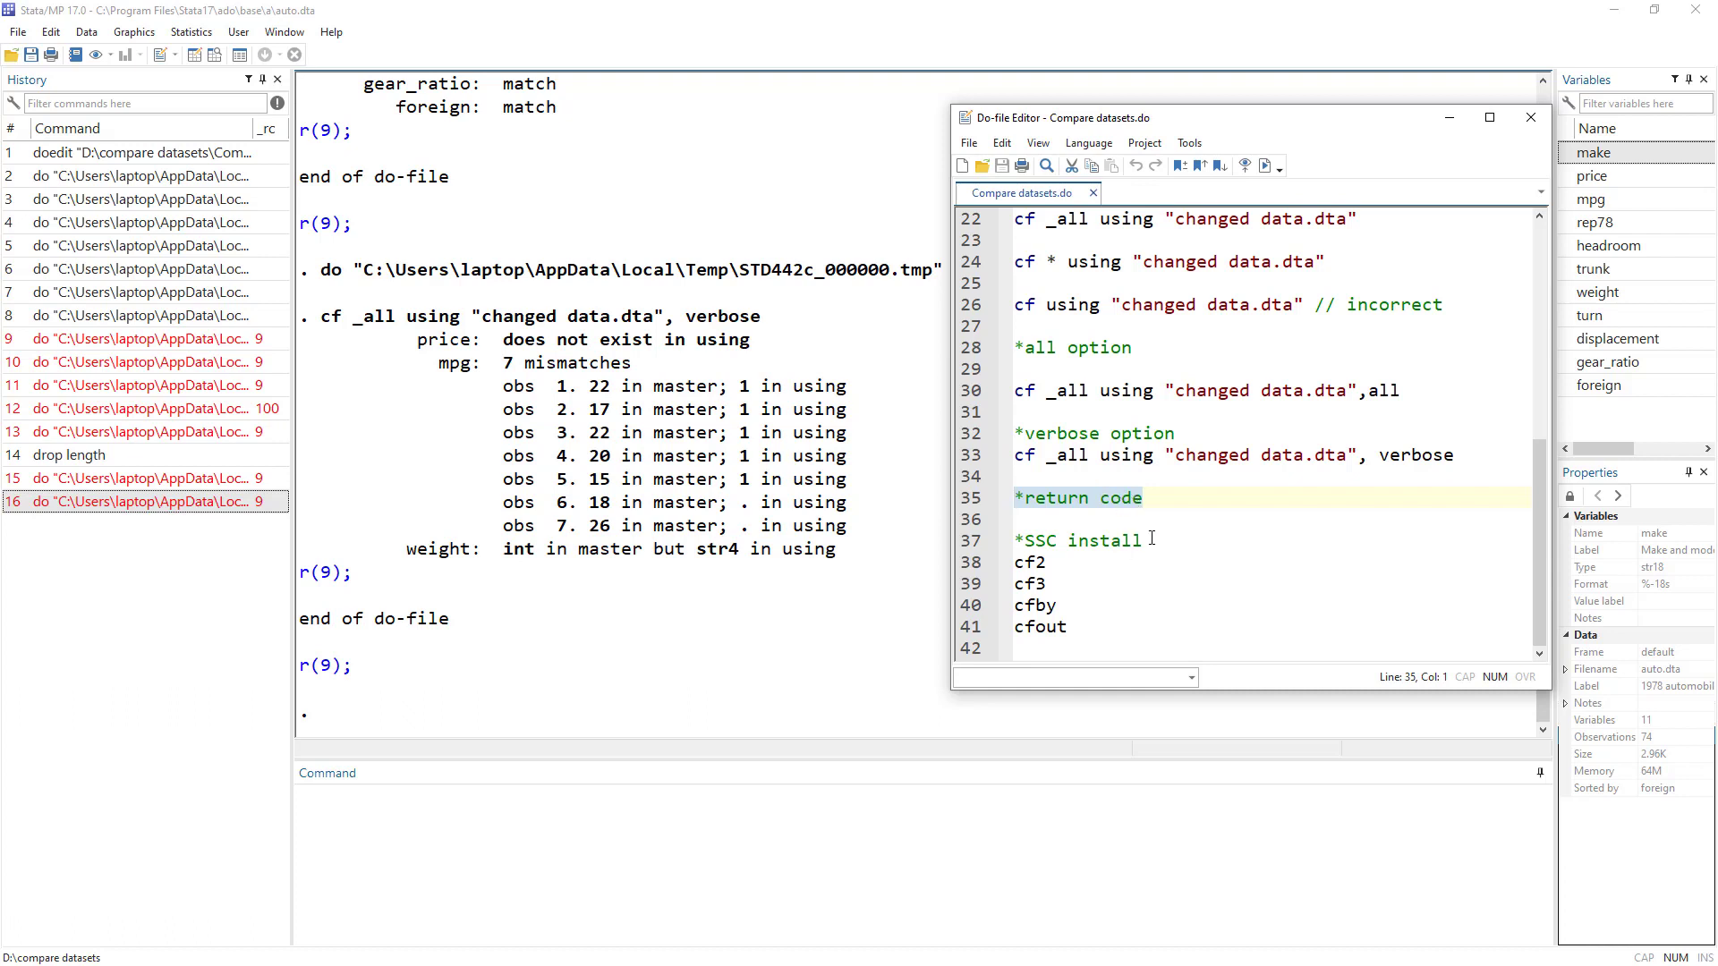
left_click_drag(1149, 537, 955, 534)
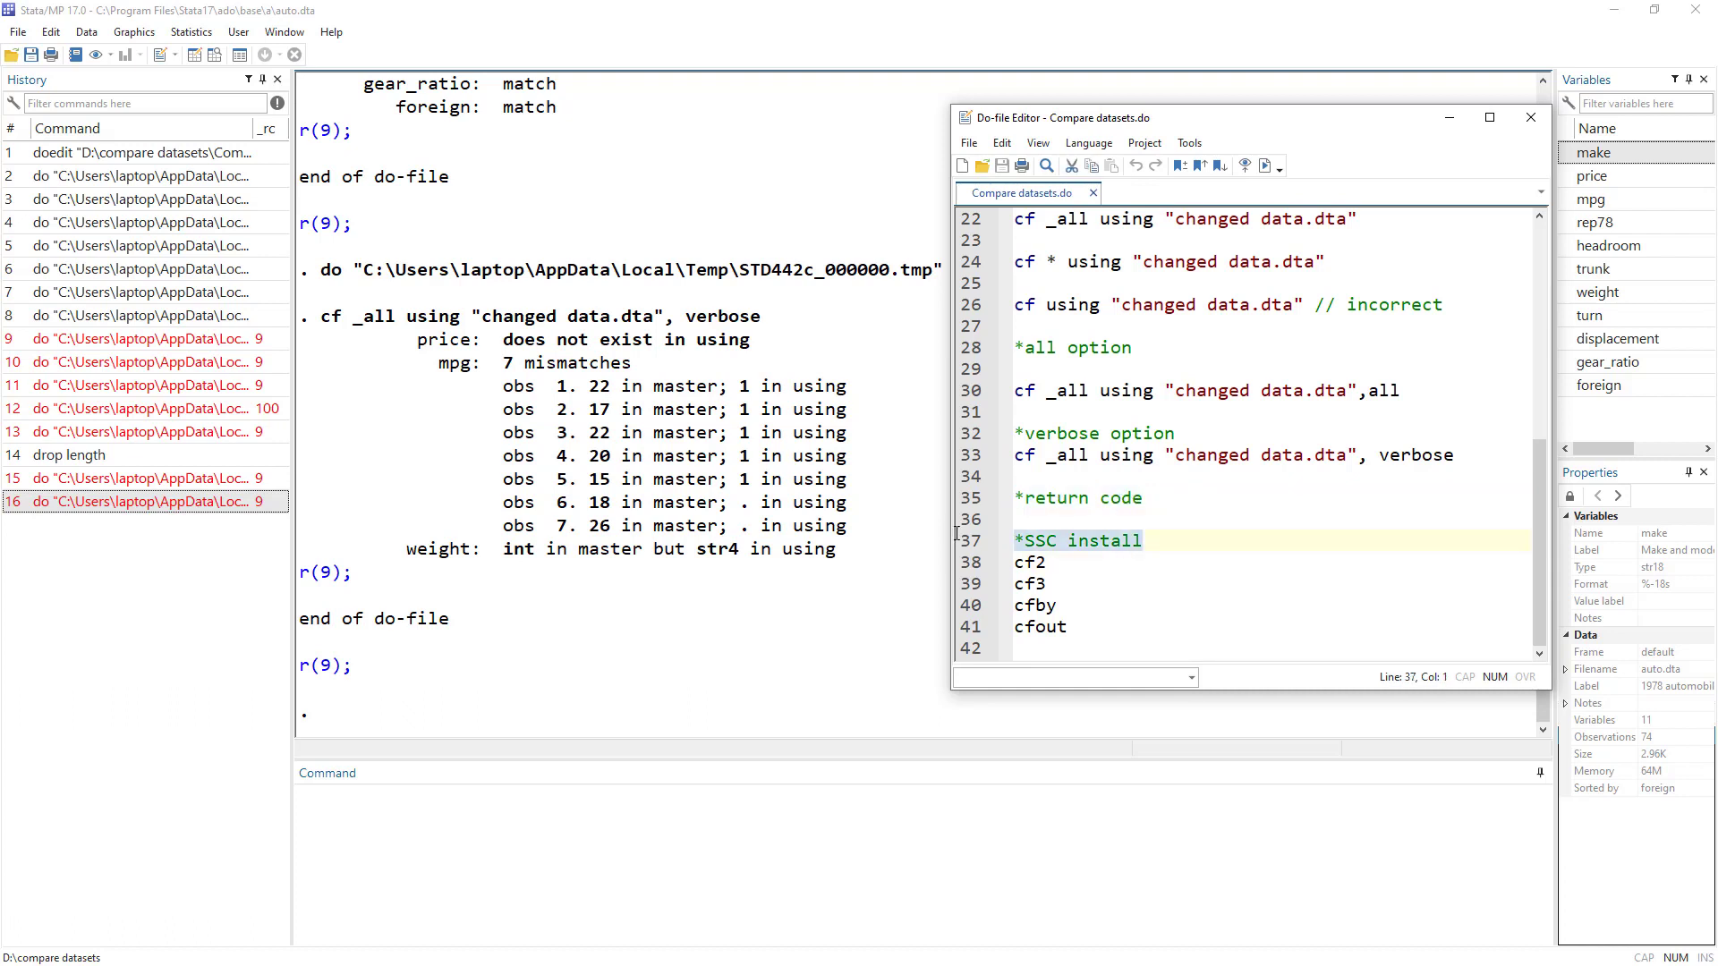
double_click(1036, 564)
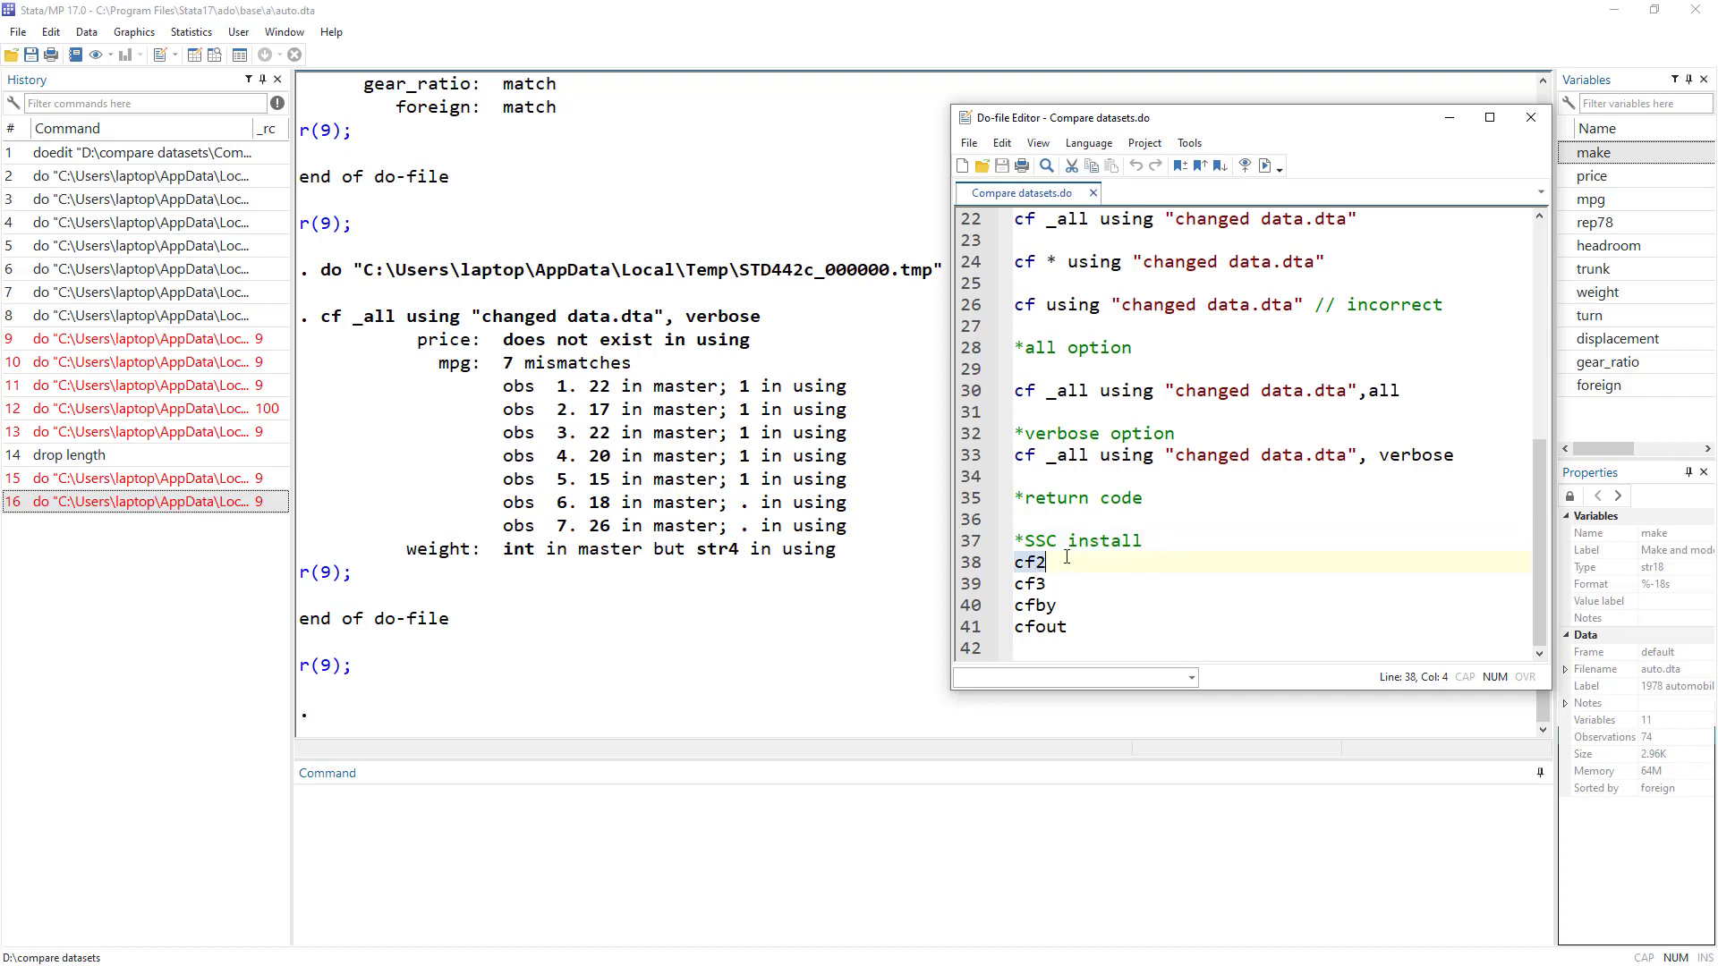
double_click(1036, 584)
double_click(1029, 605)
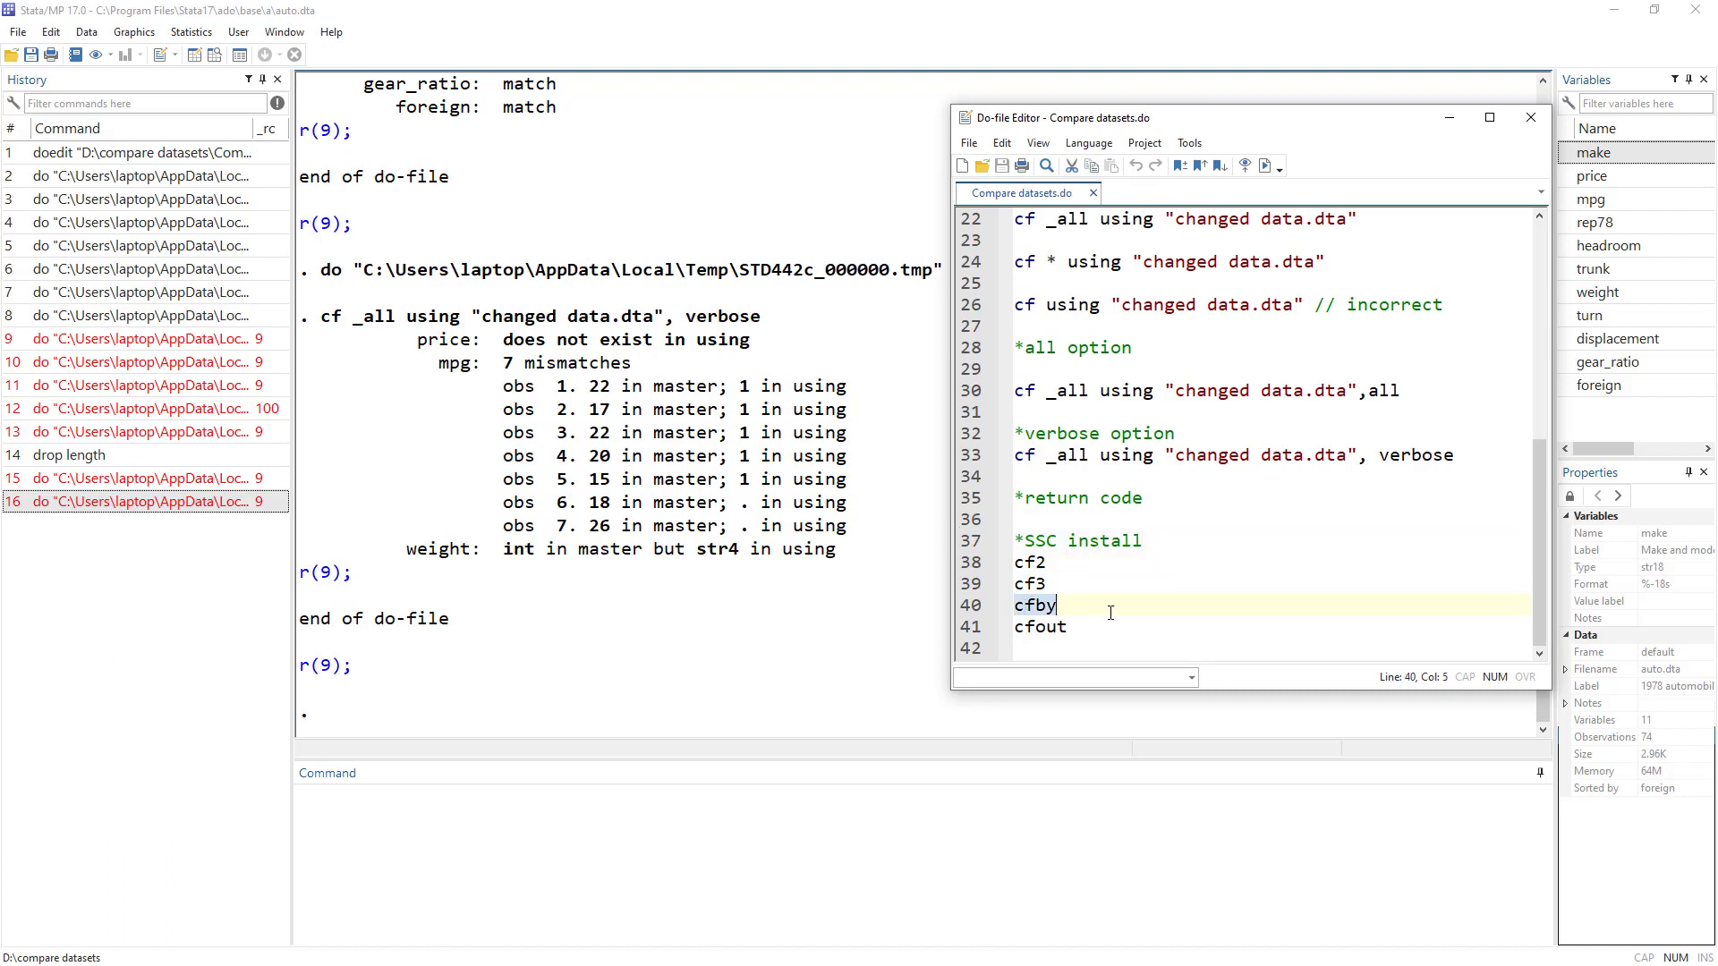
double_click(1041, 627)
left_click_drag(1074, 627, 994, 567)
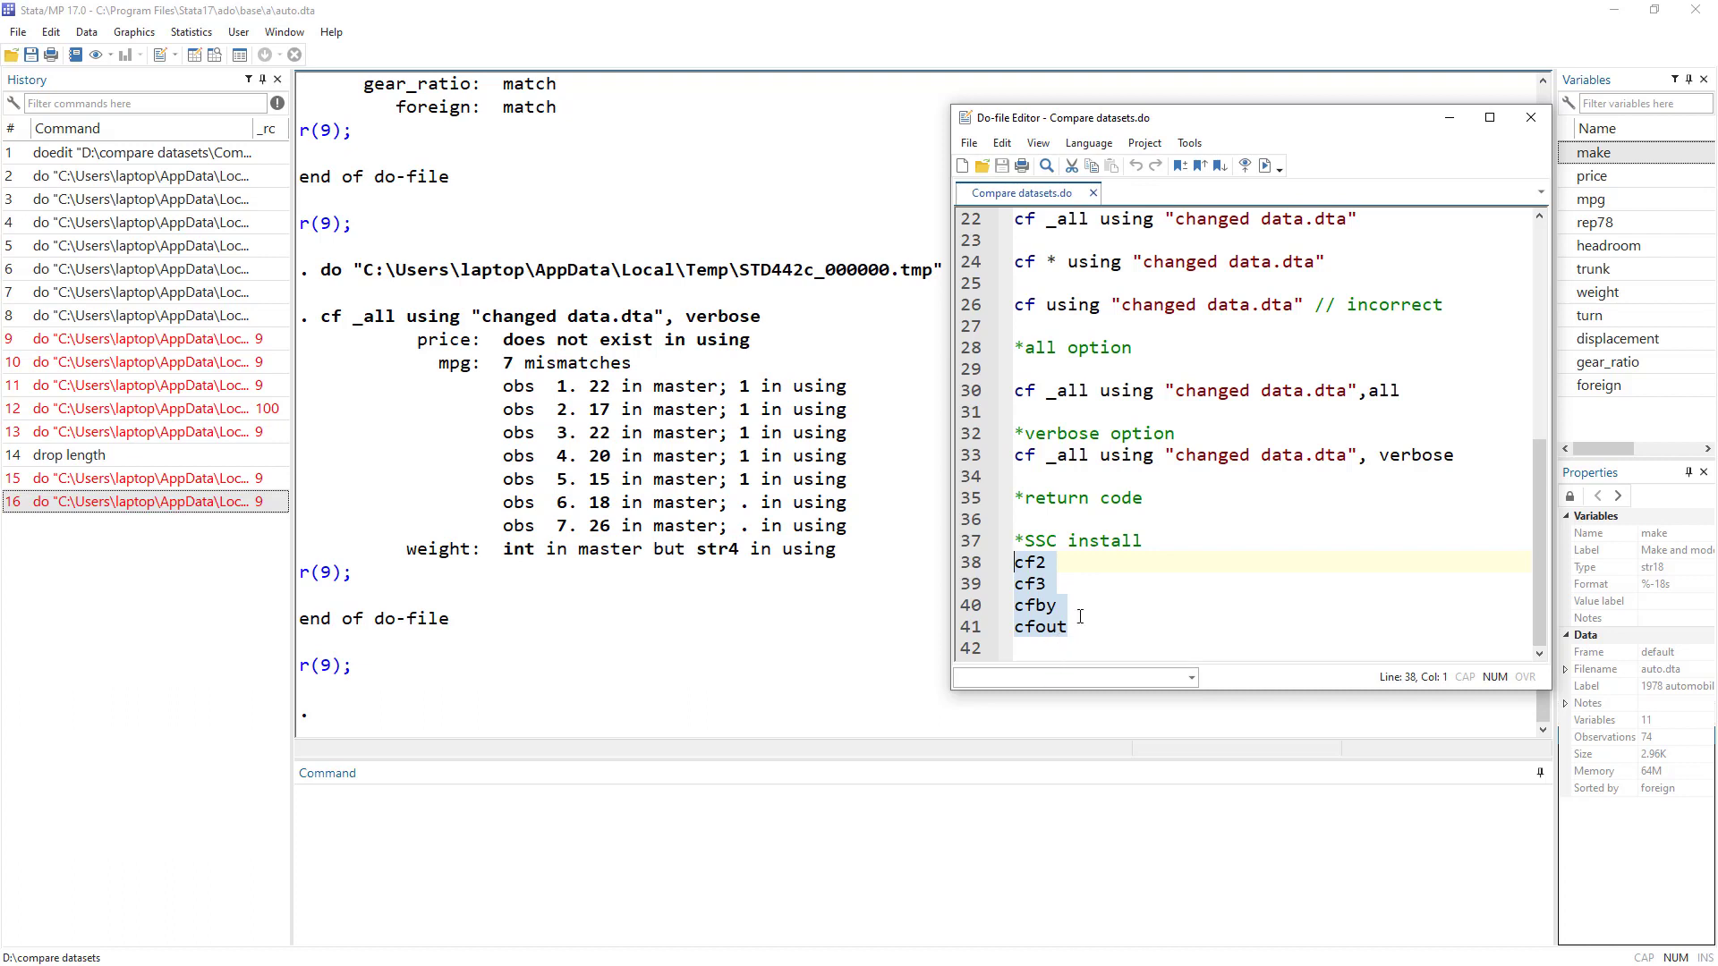
left_click_drag(1074, 627, 961, 562)
left_click_drag(1145, 541, 1035, 534)
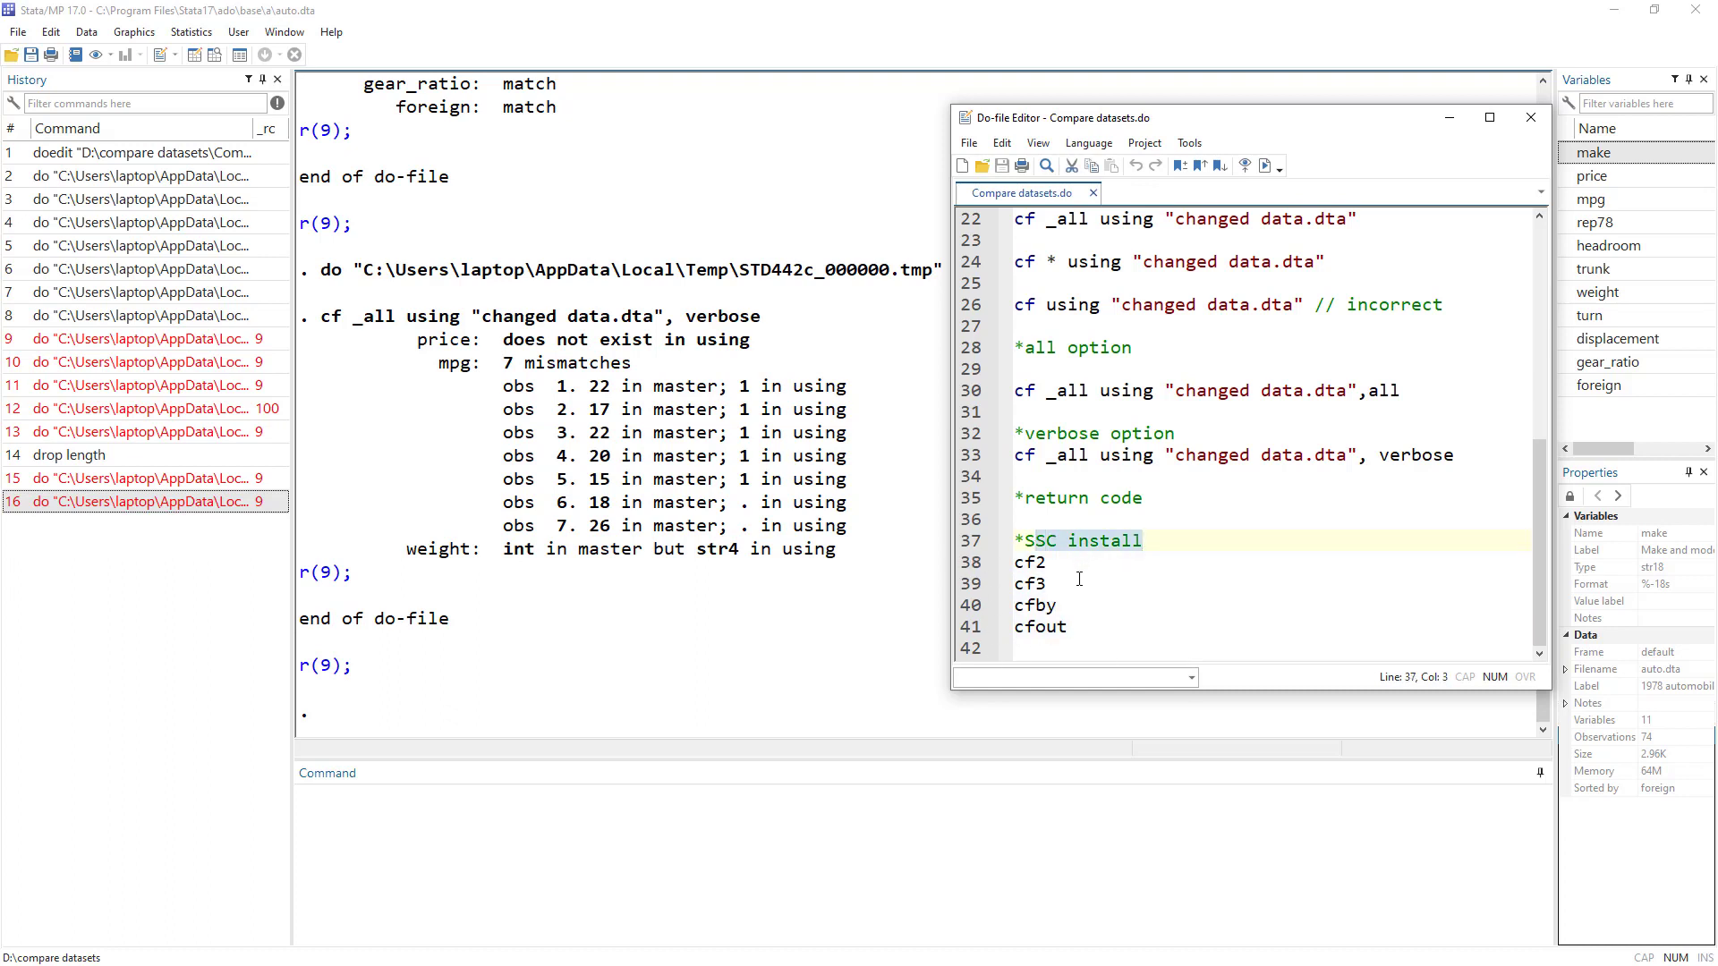